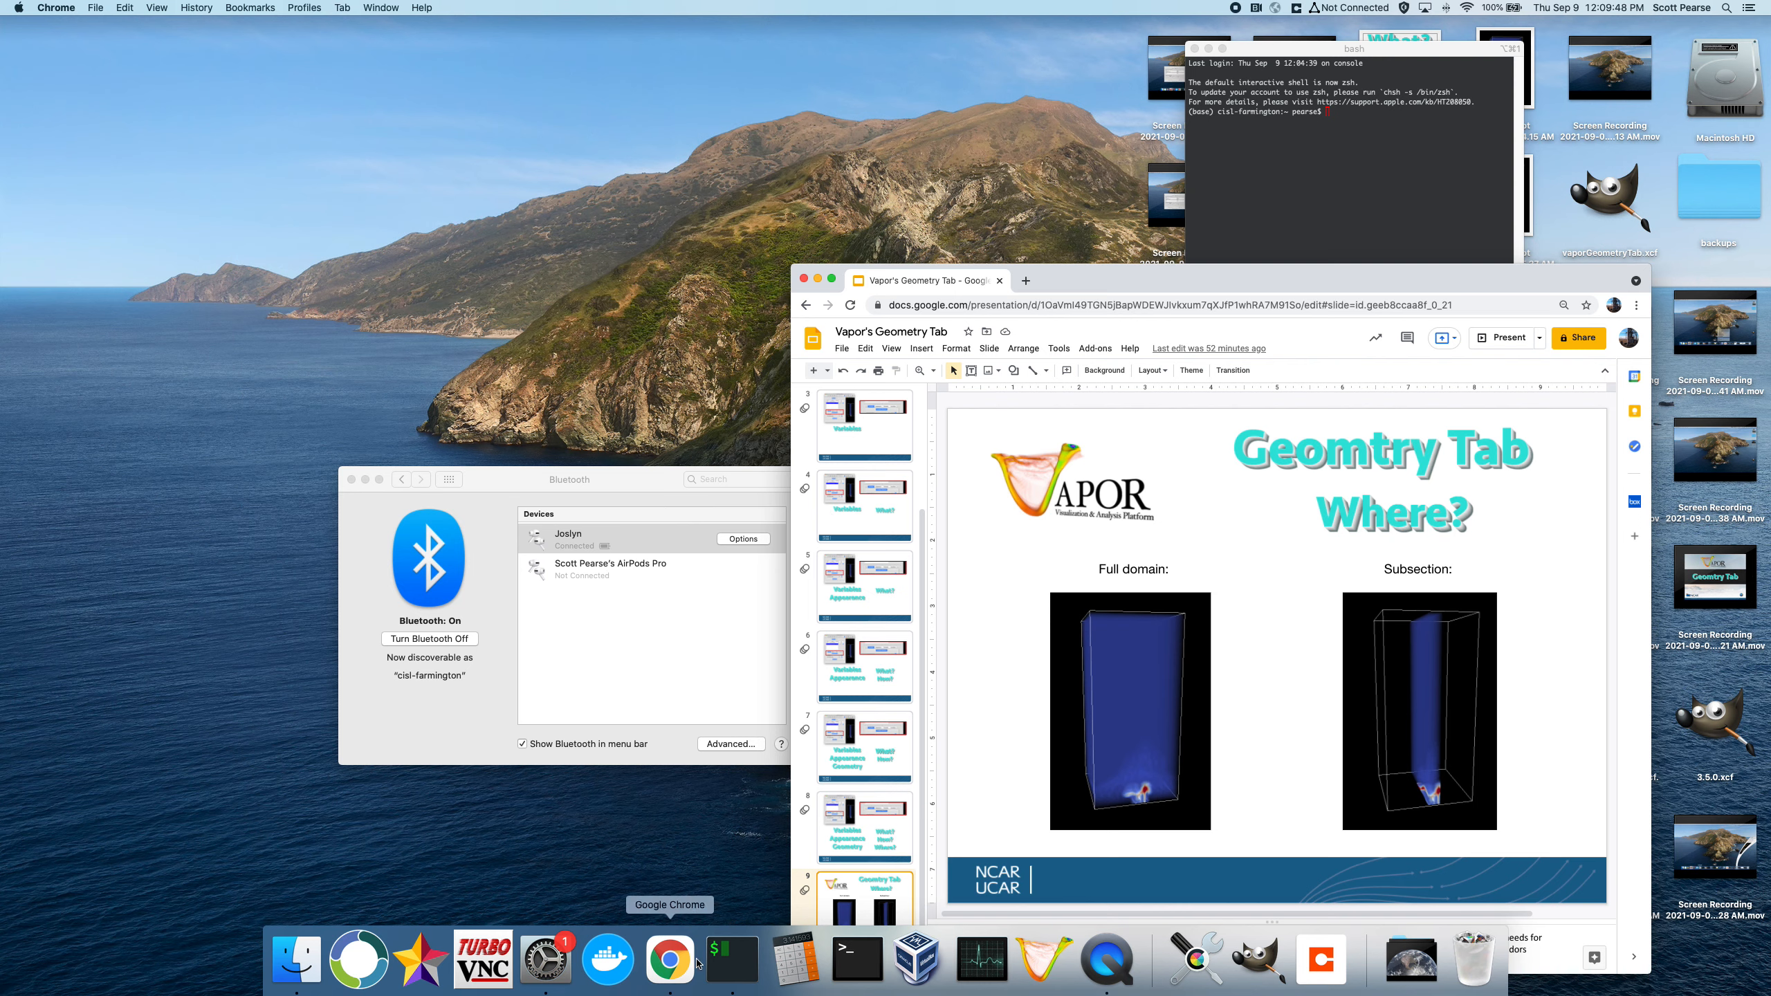
# Launch VAPOR, dismiss its startup notice board and maximize the application window.
pyautogui.click(1041, 966)
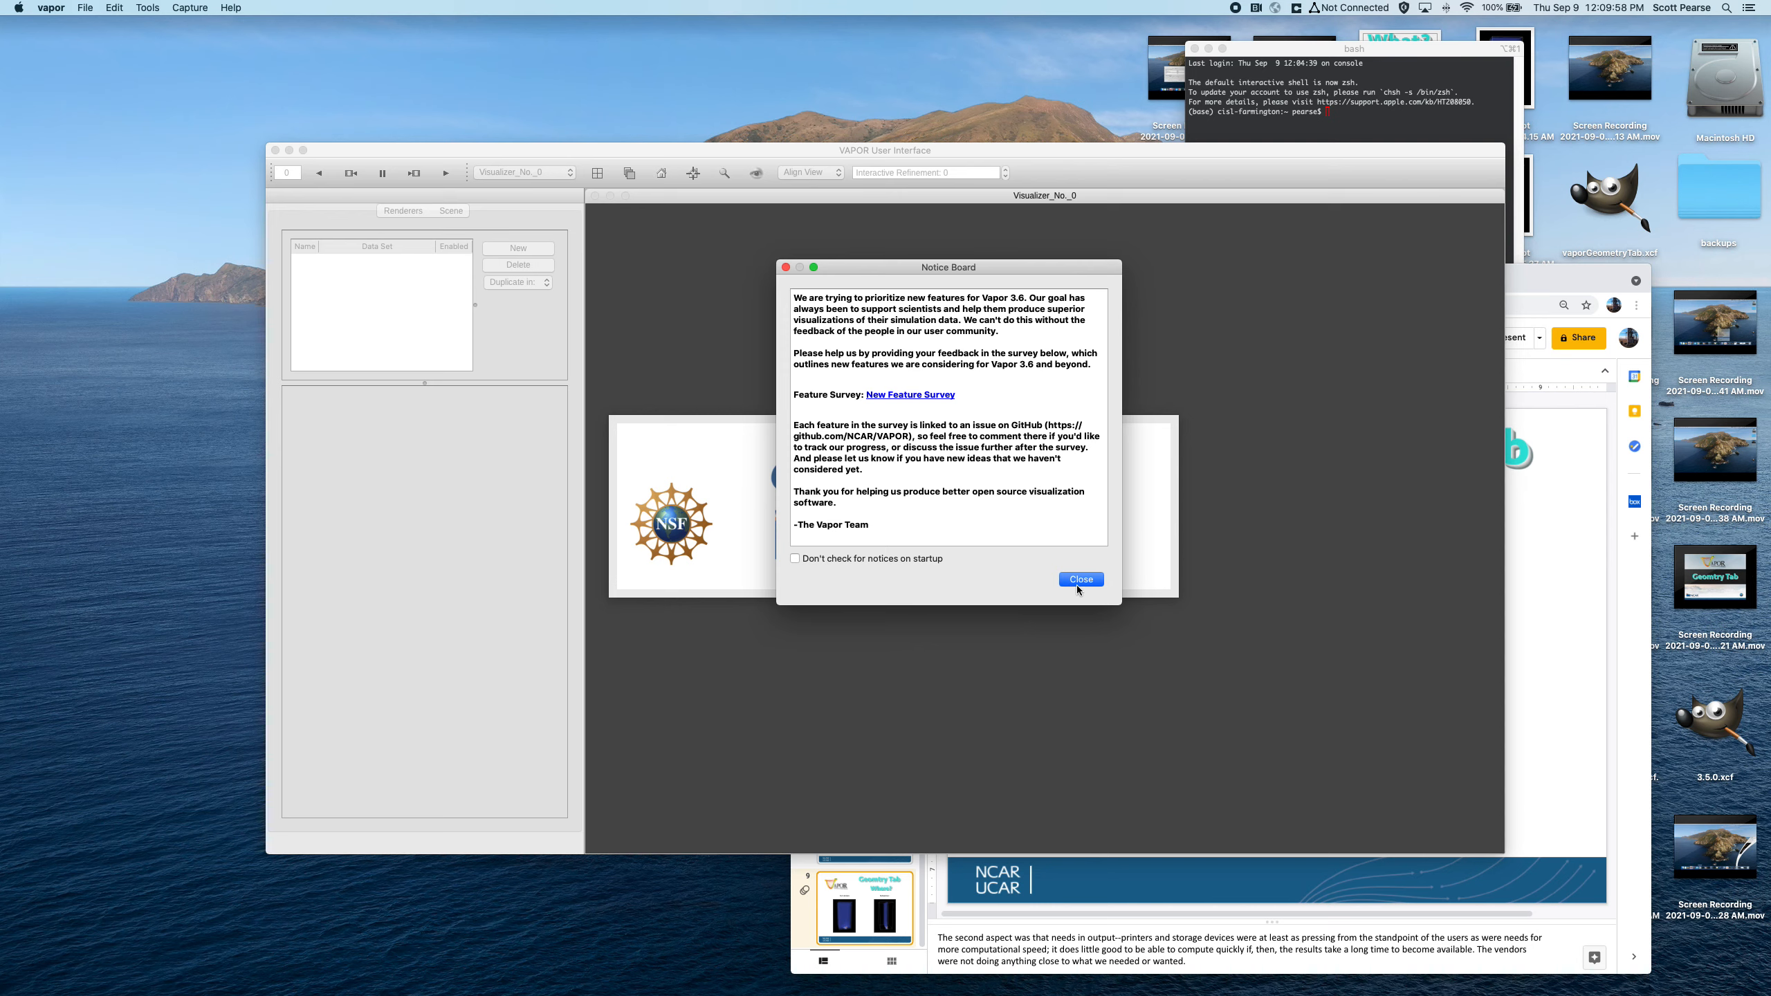
pyautogui.click(1080, 579)
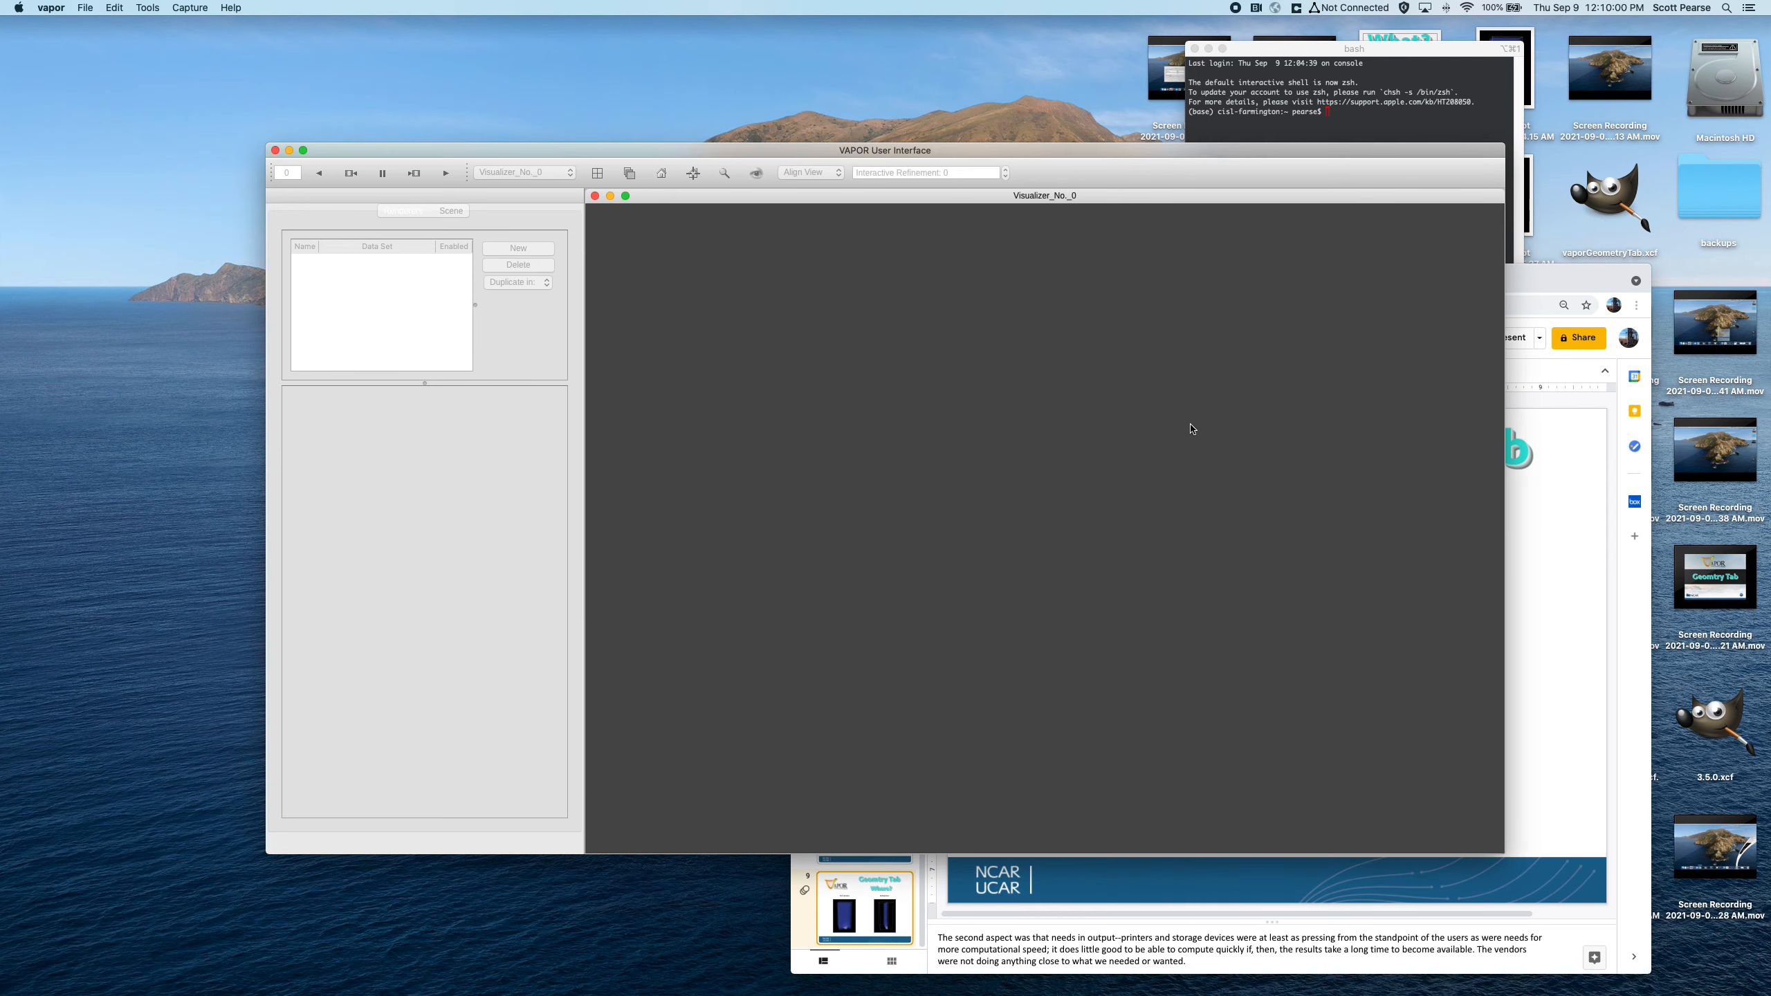
pyautogui.doubleClick(598, 152)
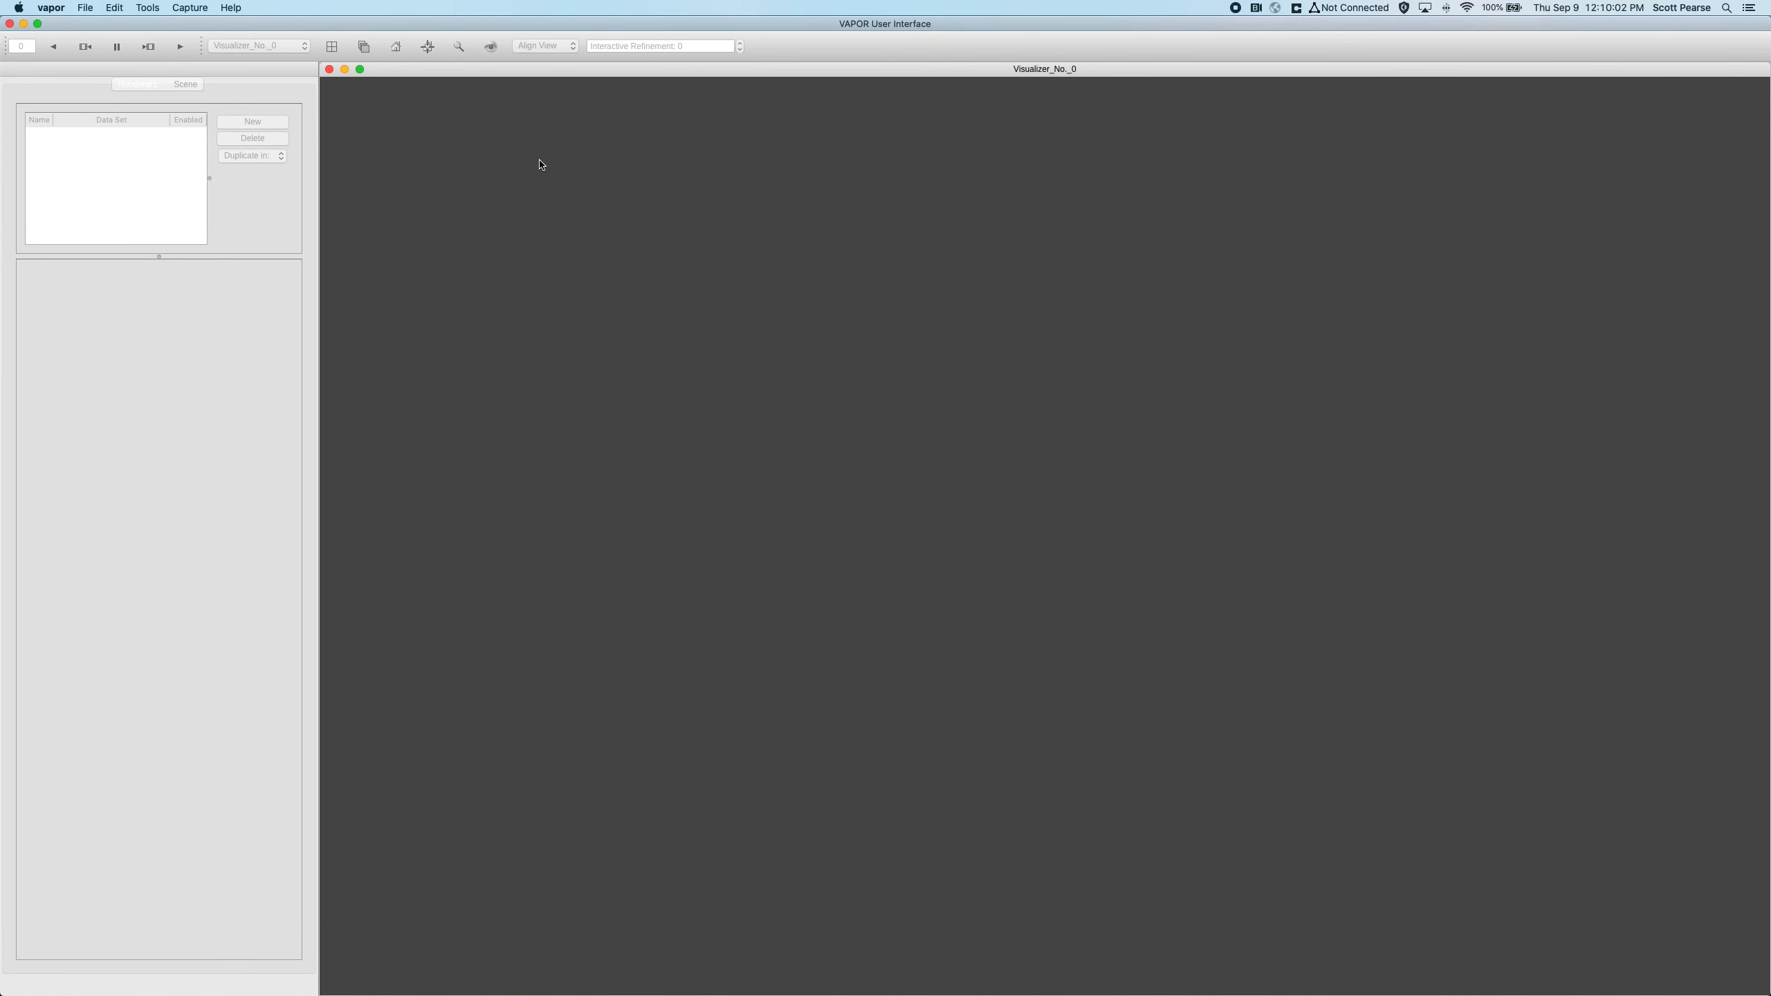
# Import the WRF-ARW file wrfout_d01_2006-01-01_09_42_00 from the wrf folder inside Data.
pyautogui.click(84, 8)
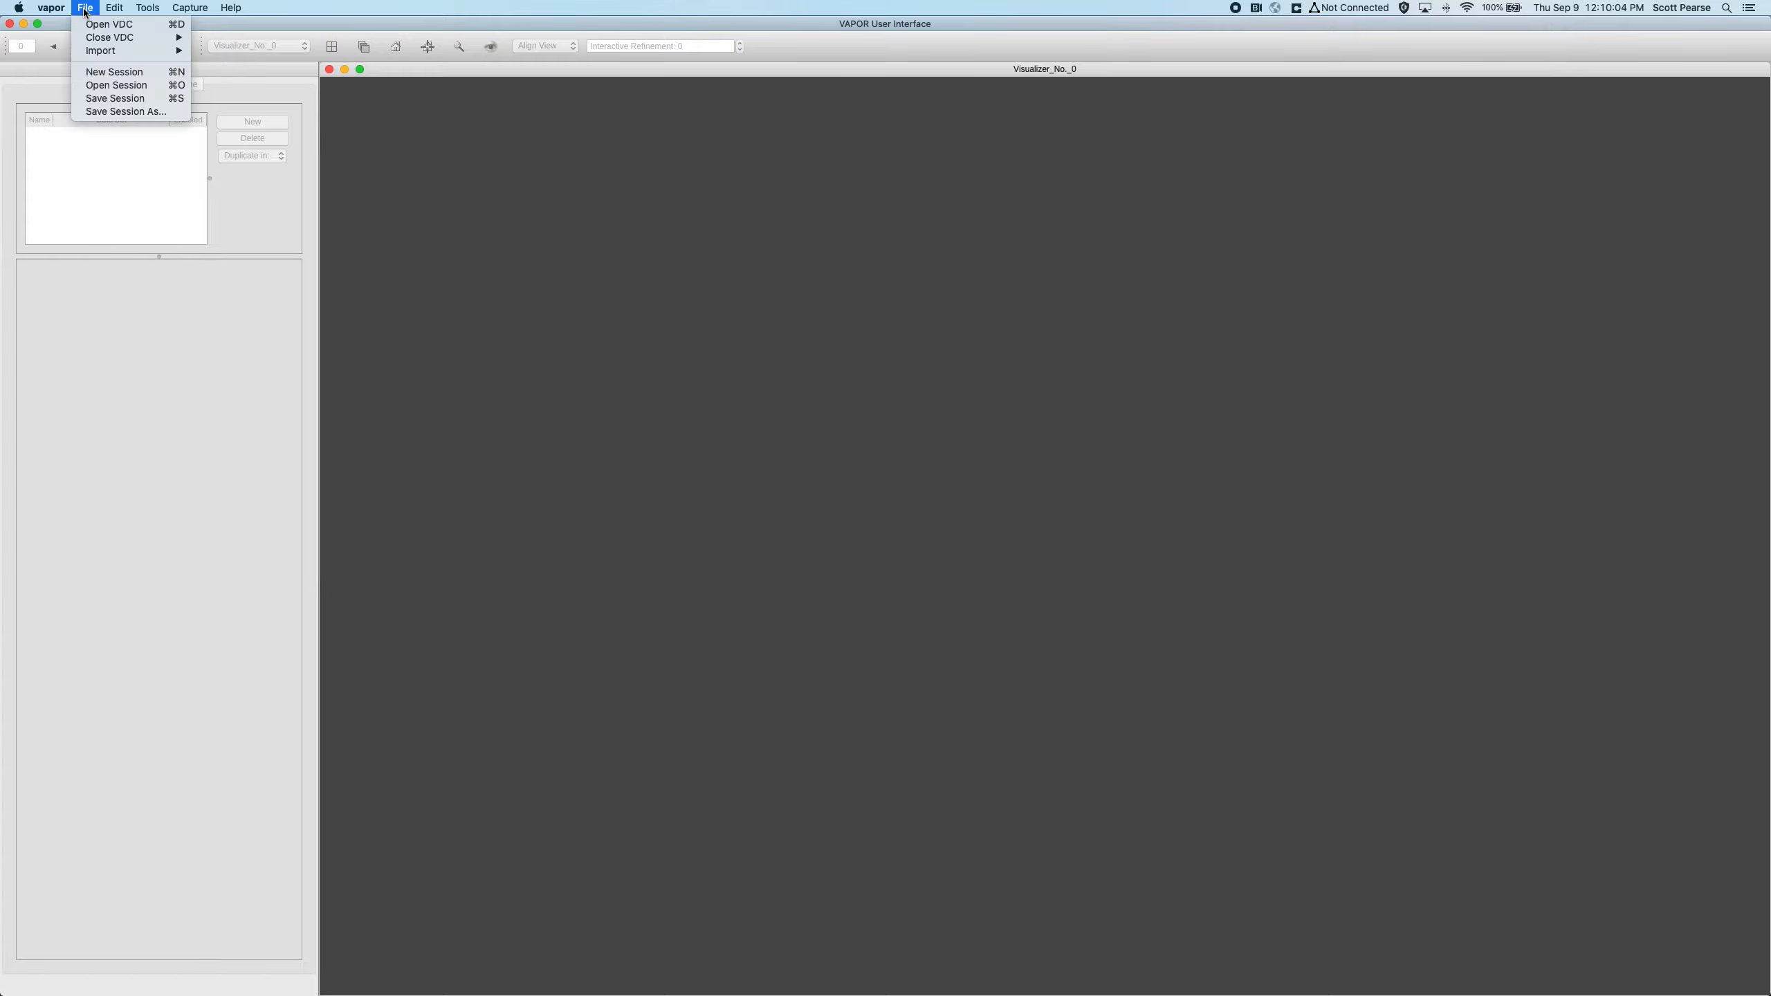
pyautogui.moveTo(135, 54)
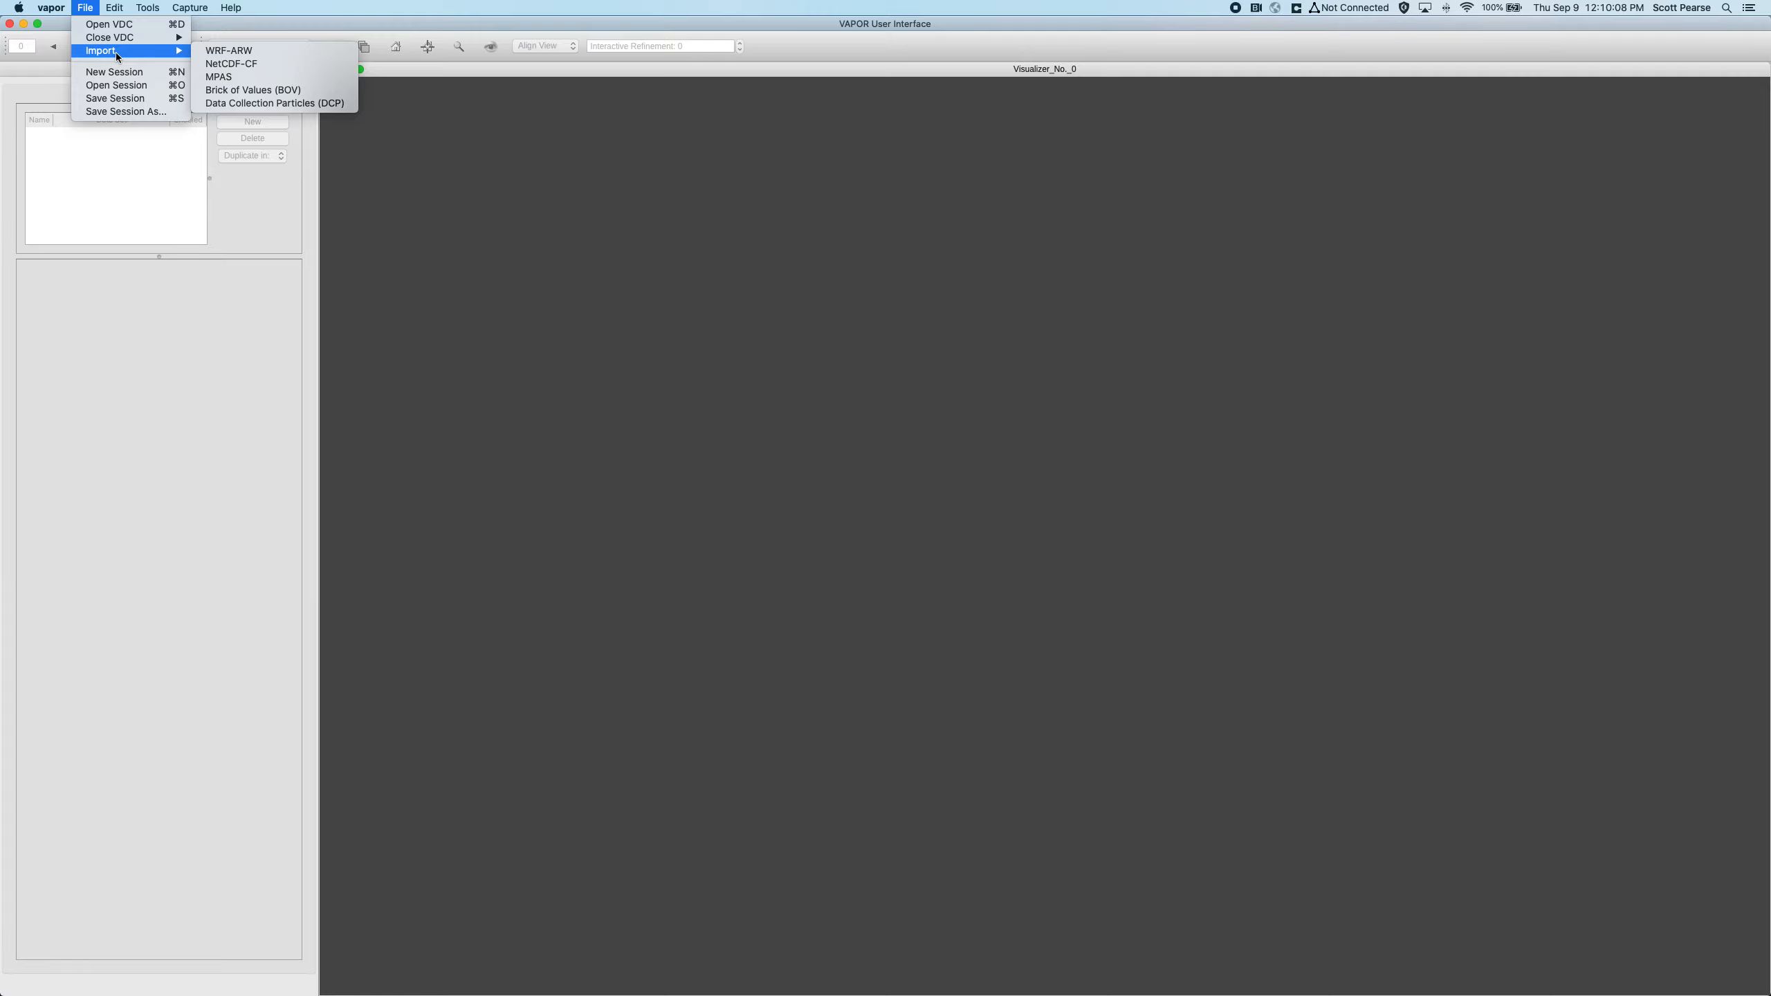
pyautogui.click(230, 50)
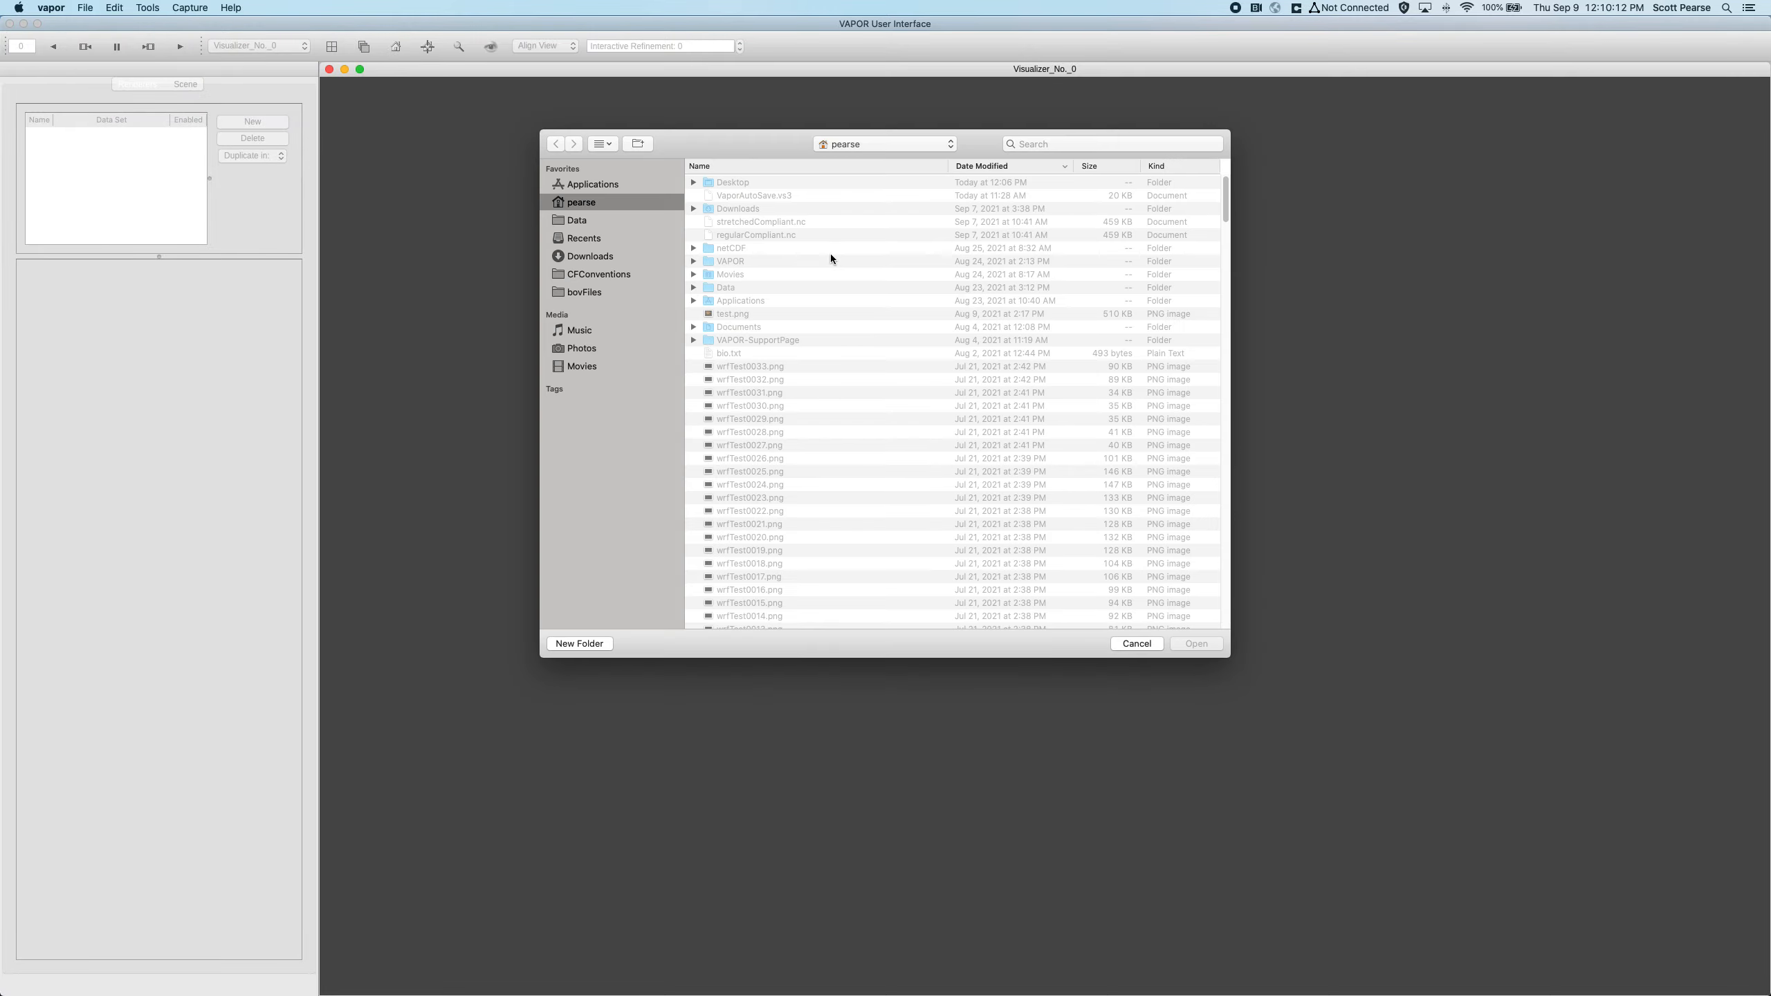
pyautogui.click(570, 222)
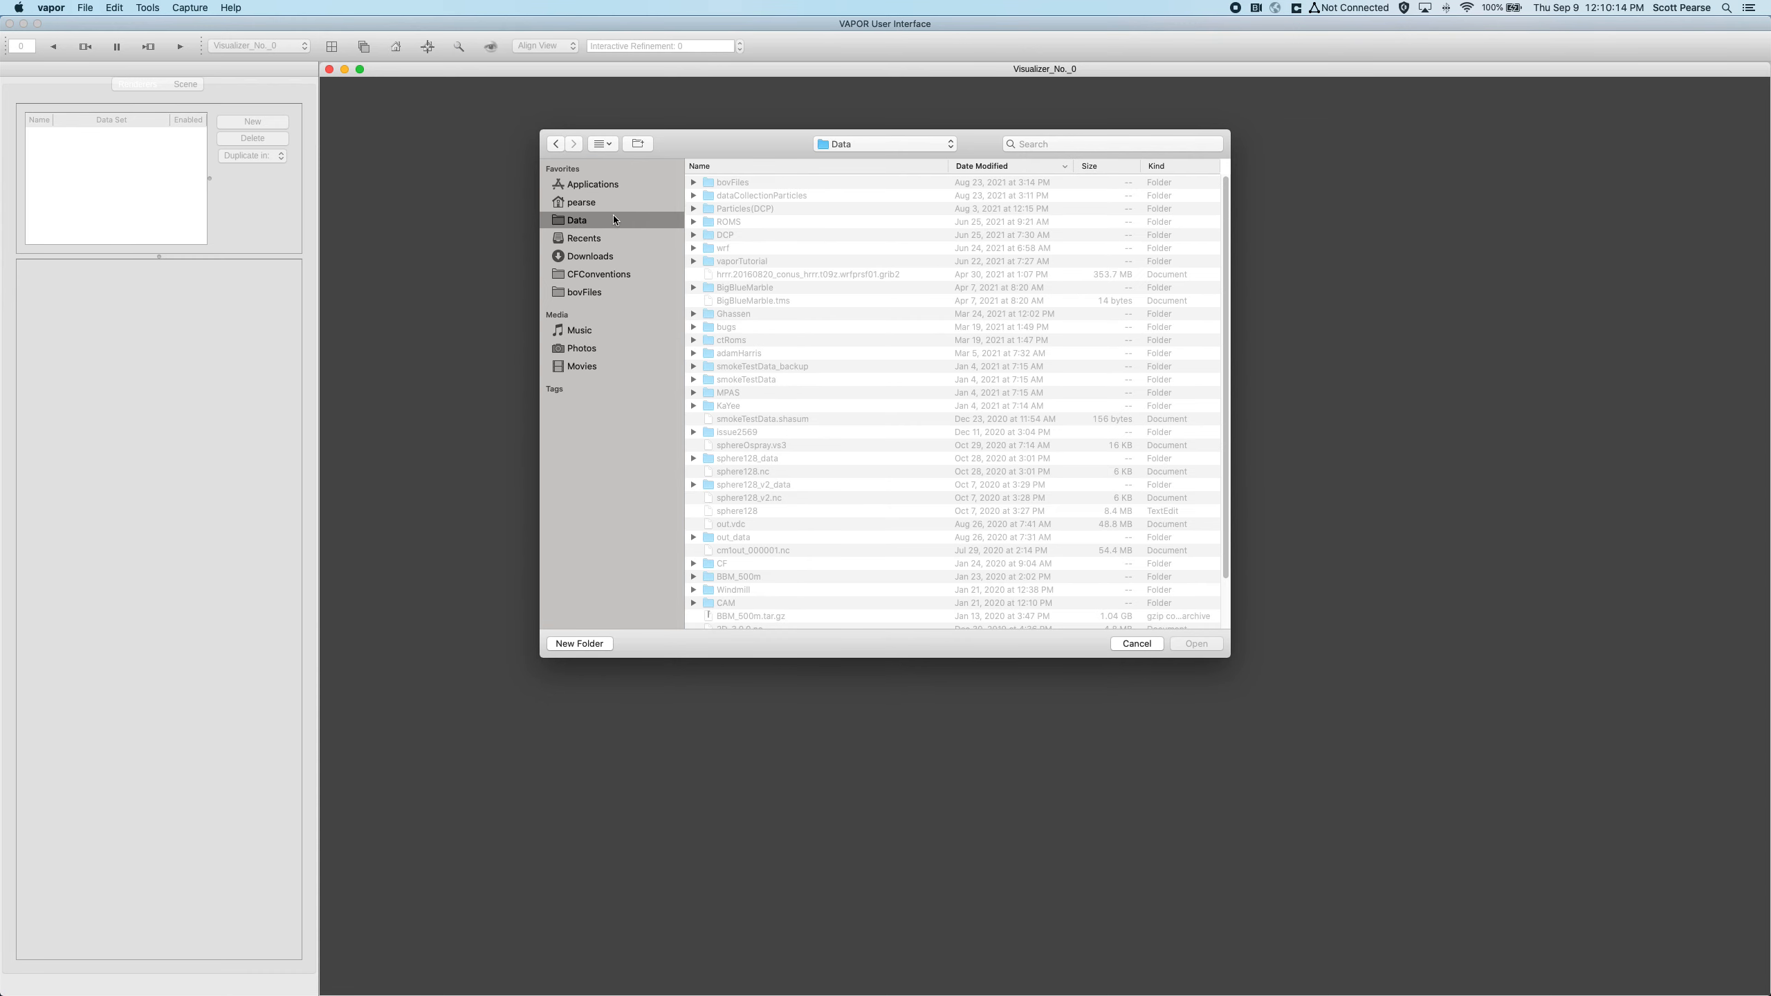
pyautogui.doubleClick(735, 251)
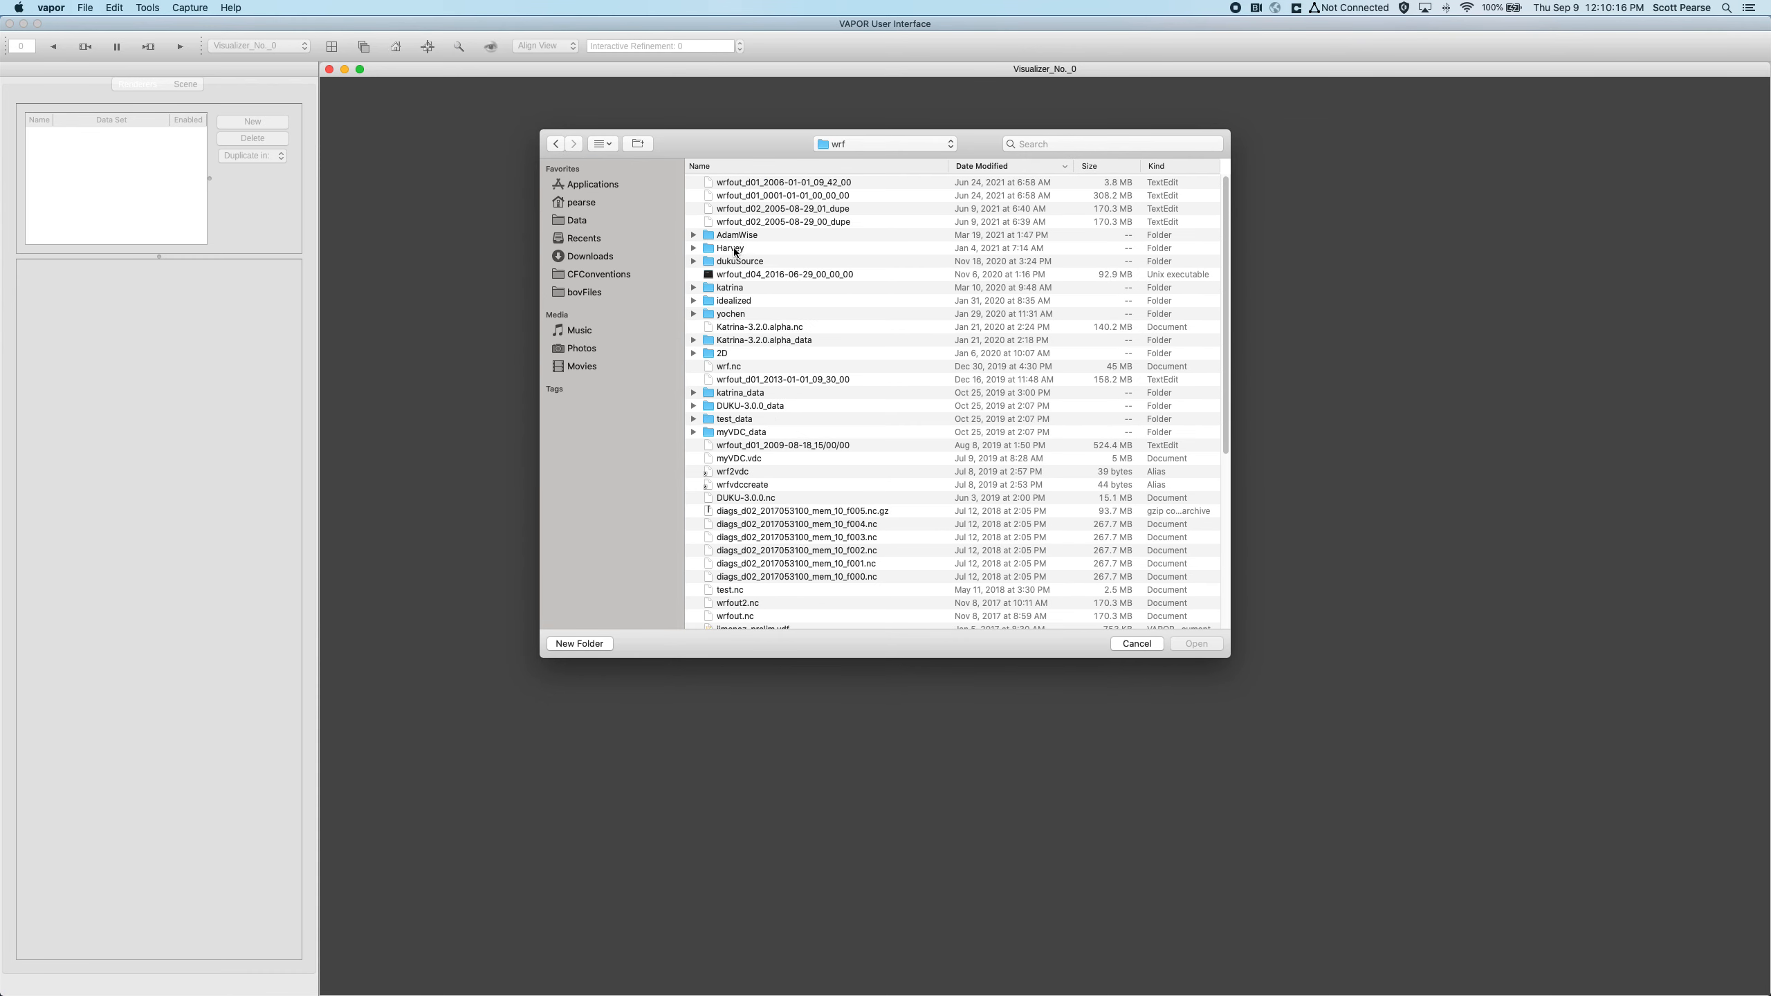
pyautogui.click(764, 186)
pyautogui.doubleClick(780, 184)
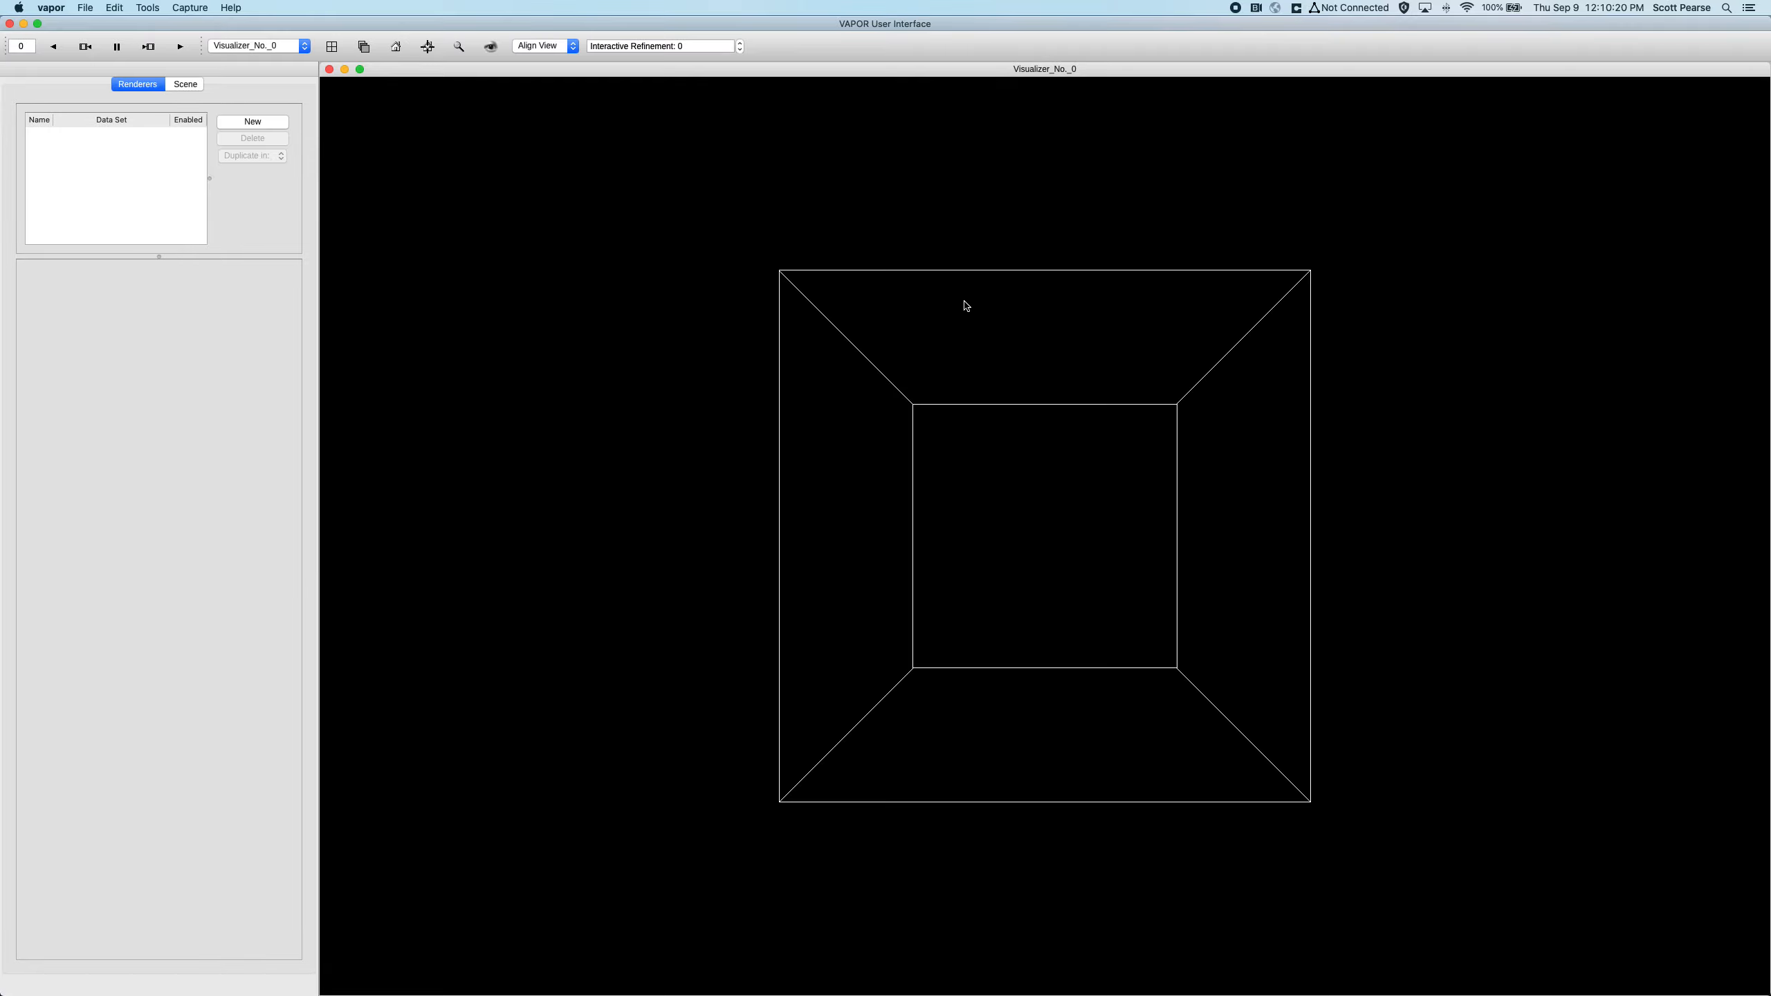
# Add a Volume renderer for the wrfout_d01_2006-01-01_09_42_00 data set and enable it.
pyautogui.click(951, 210)
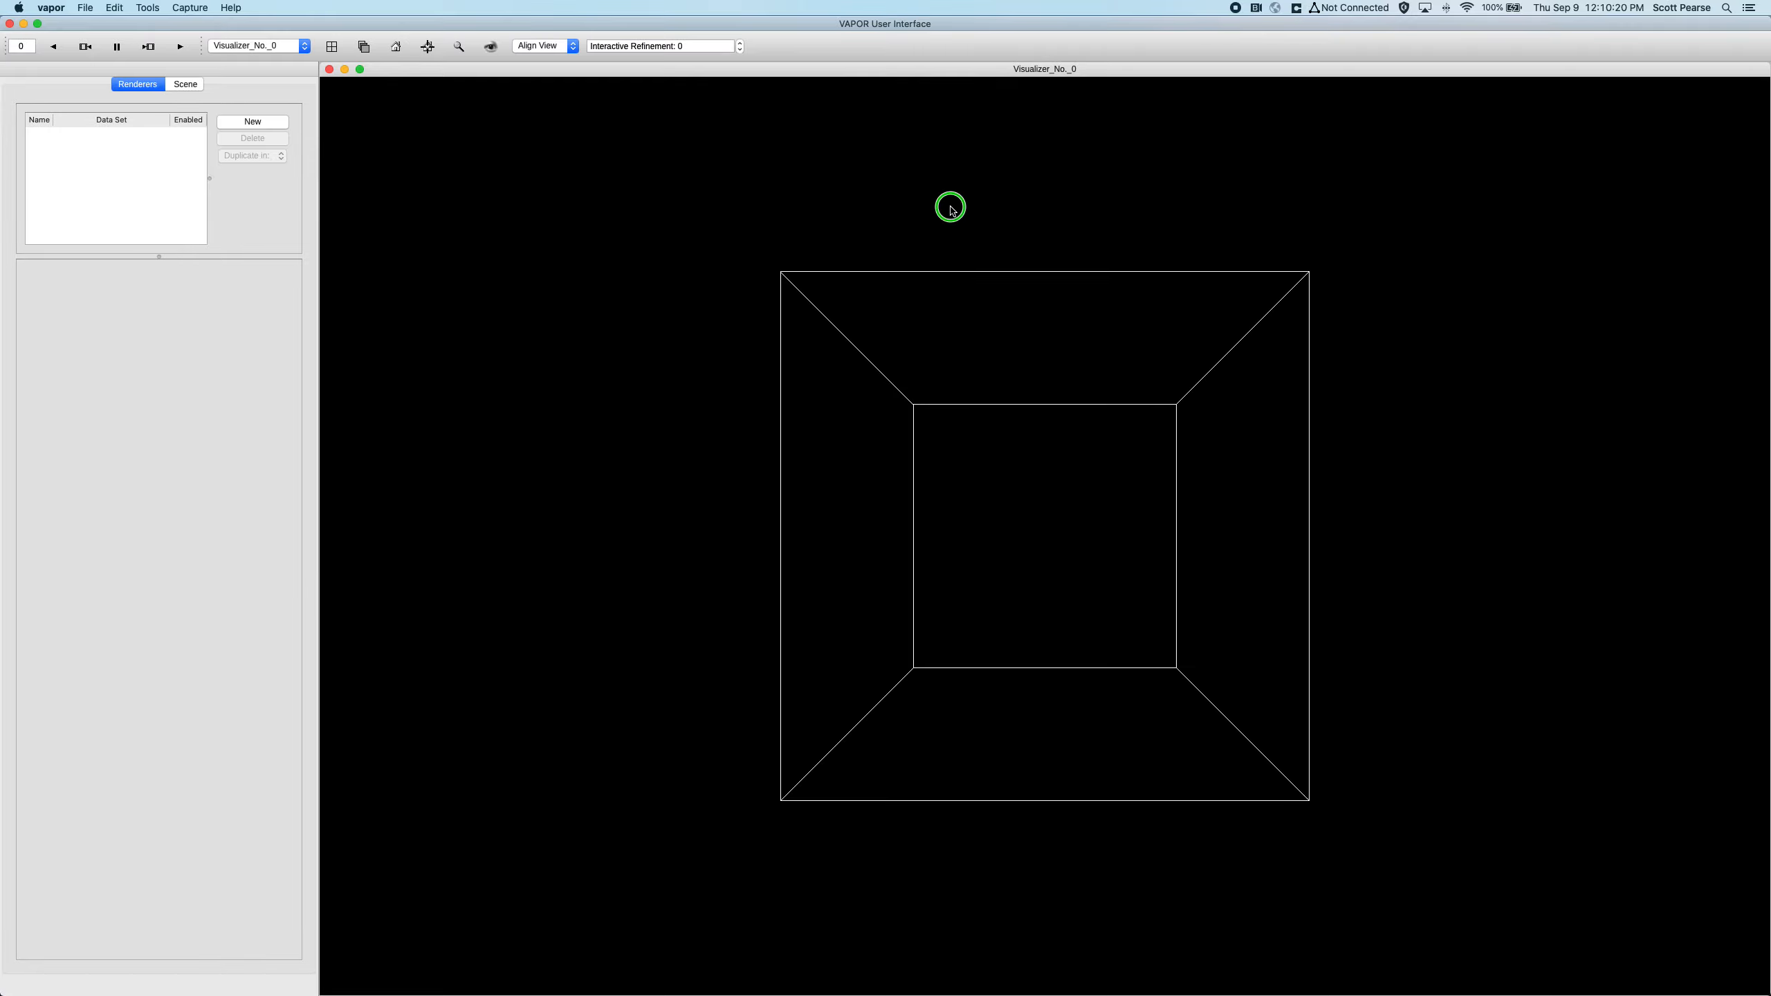
pyautogui.moveTo(951, 207); pyautogui.dragTo(1028, 608, button='right')
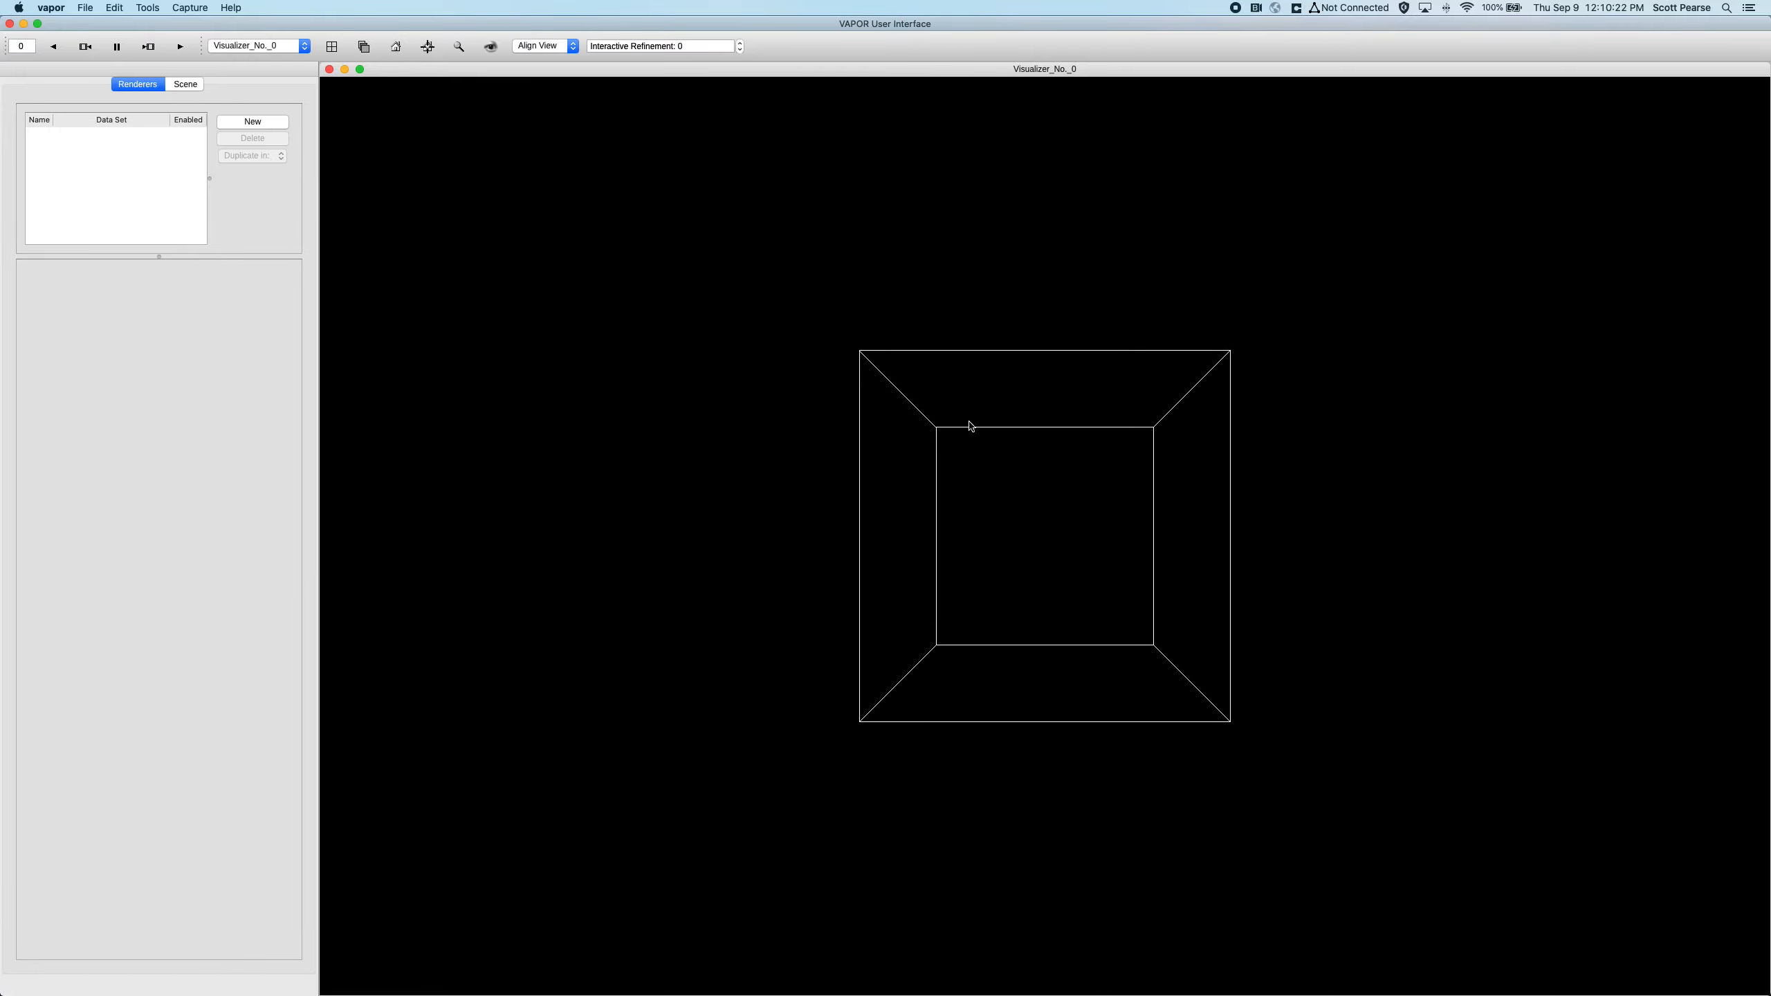
pyautogui.moveTo(1008, 712); pyautogui.dragTo(1028, 338)
pyautogui.moveTo(1012, 446); pyautogui.dragTo(929, 420)
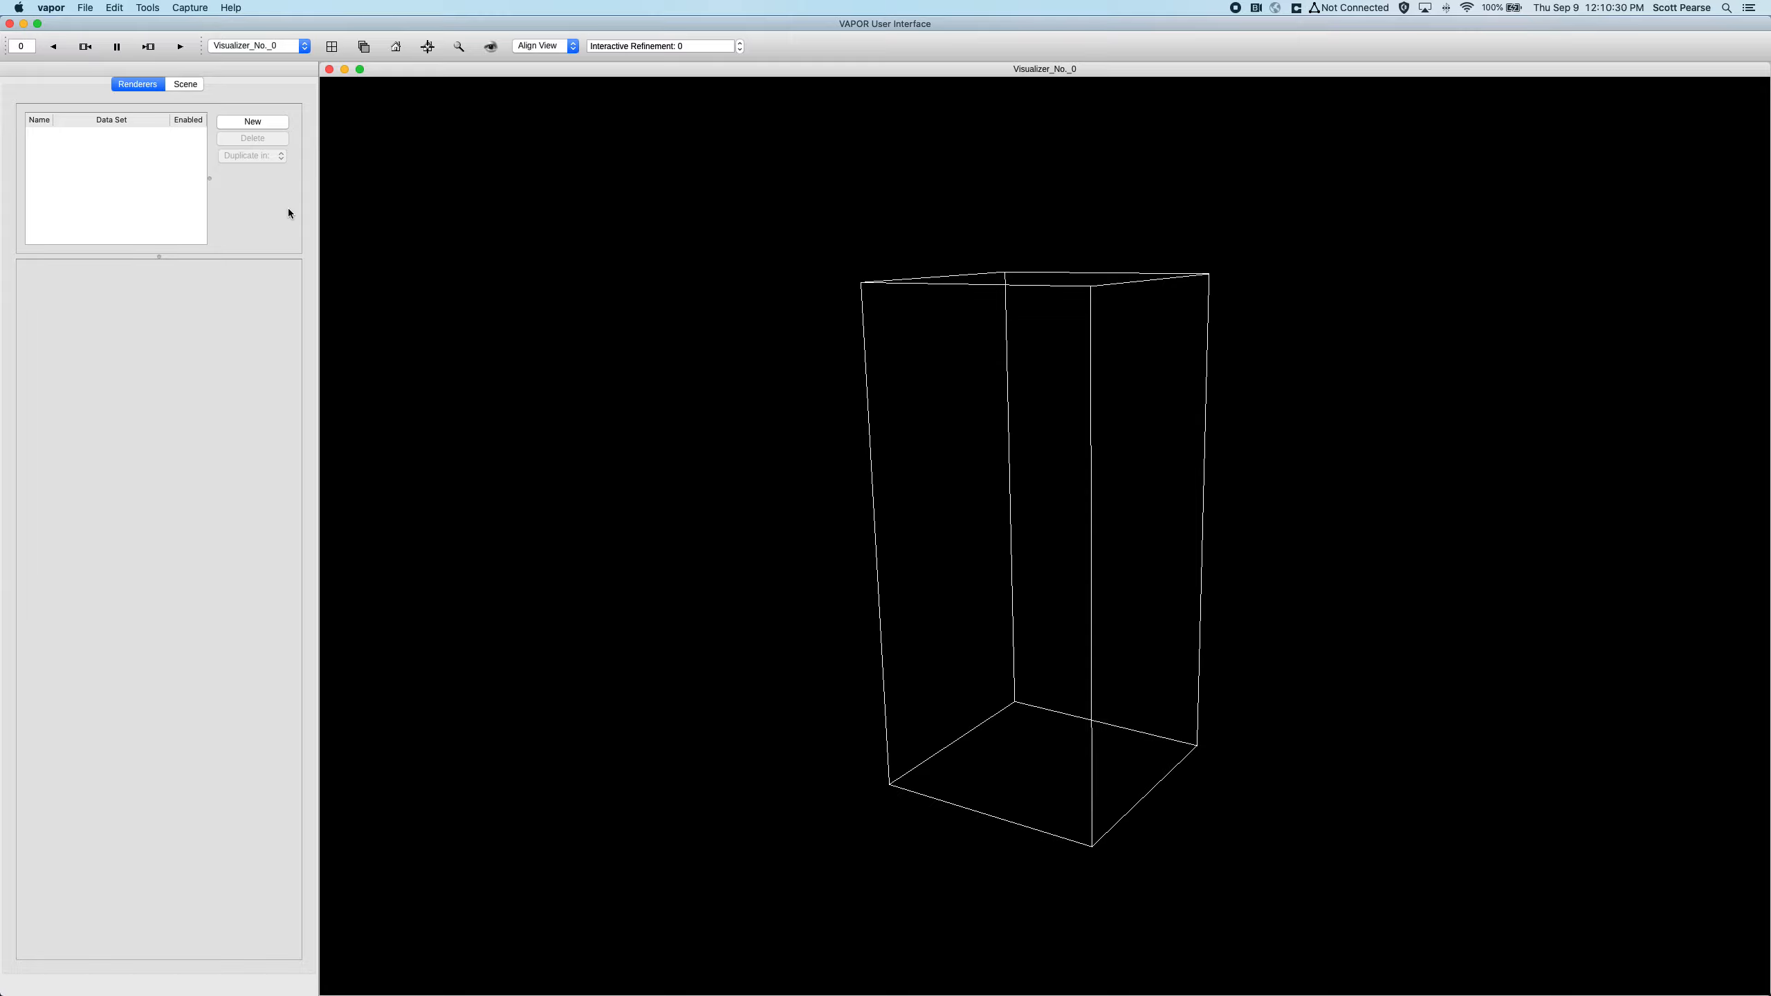
pyautogui.click(271, 120)
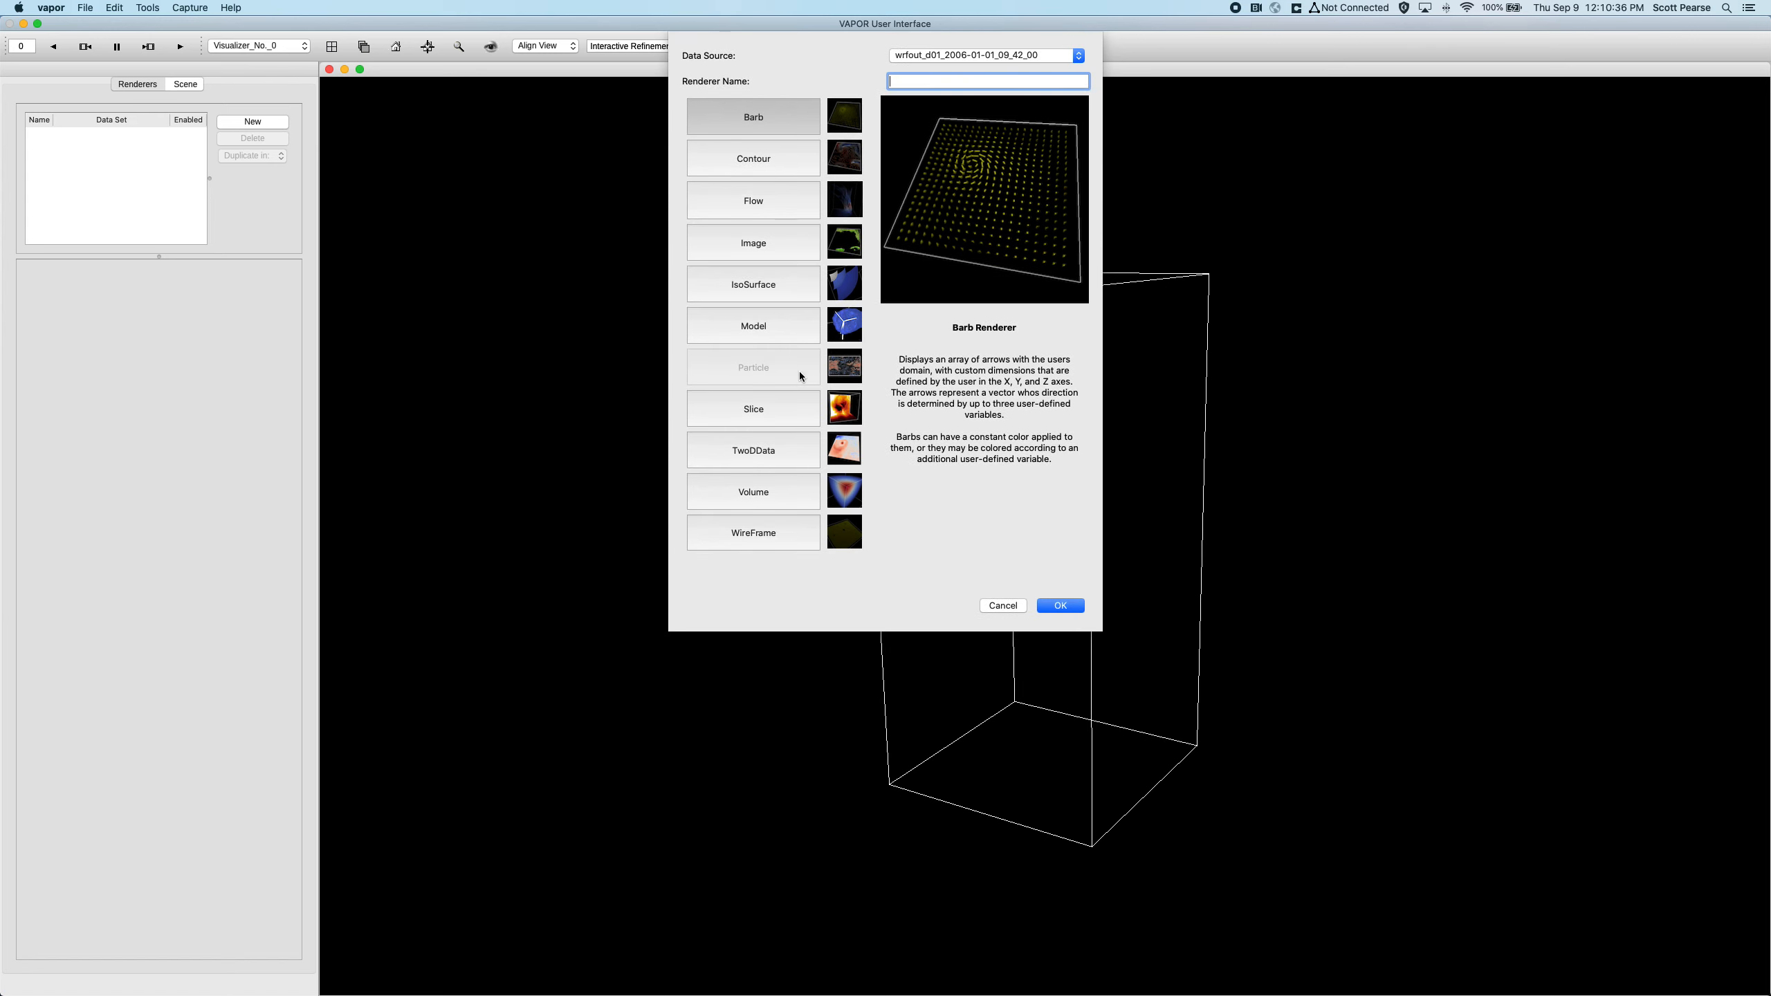
pyautogui.click(772, 493)
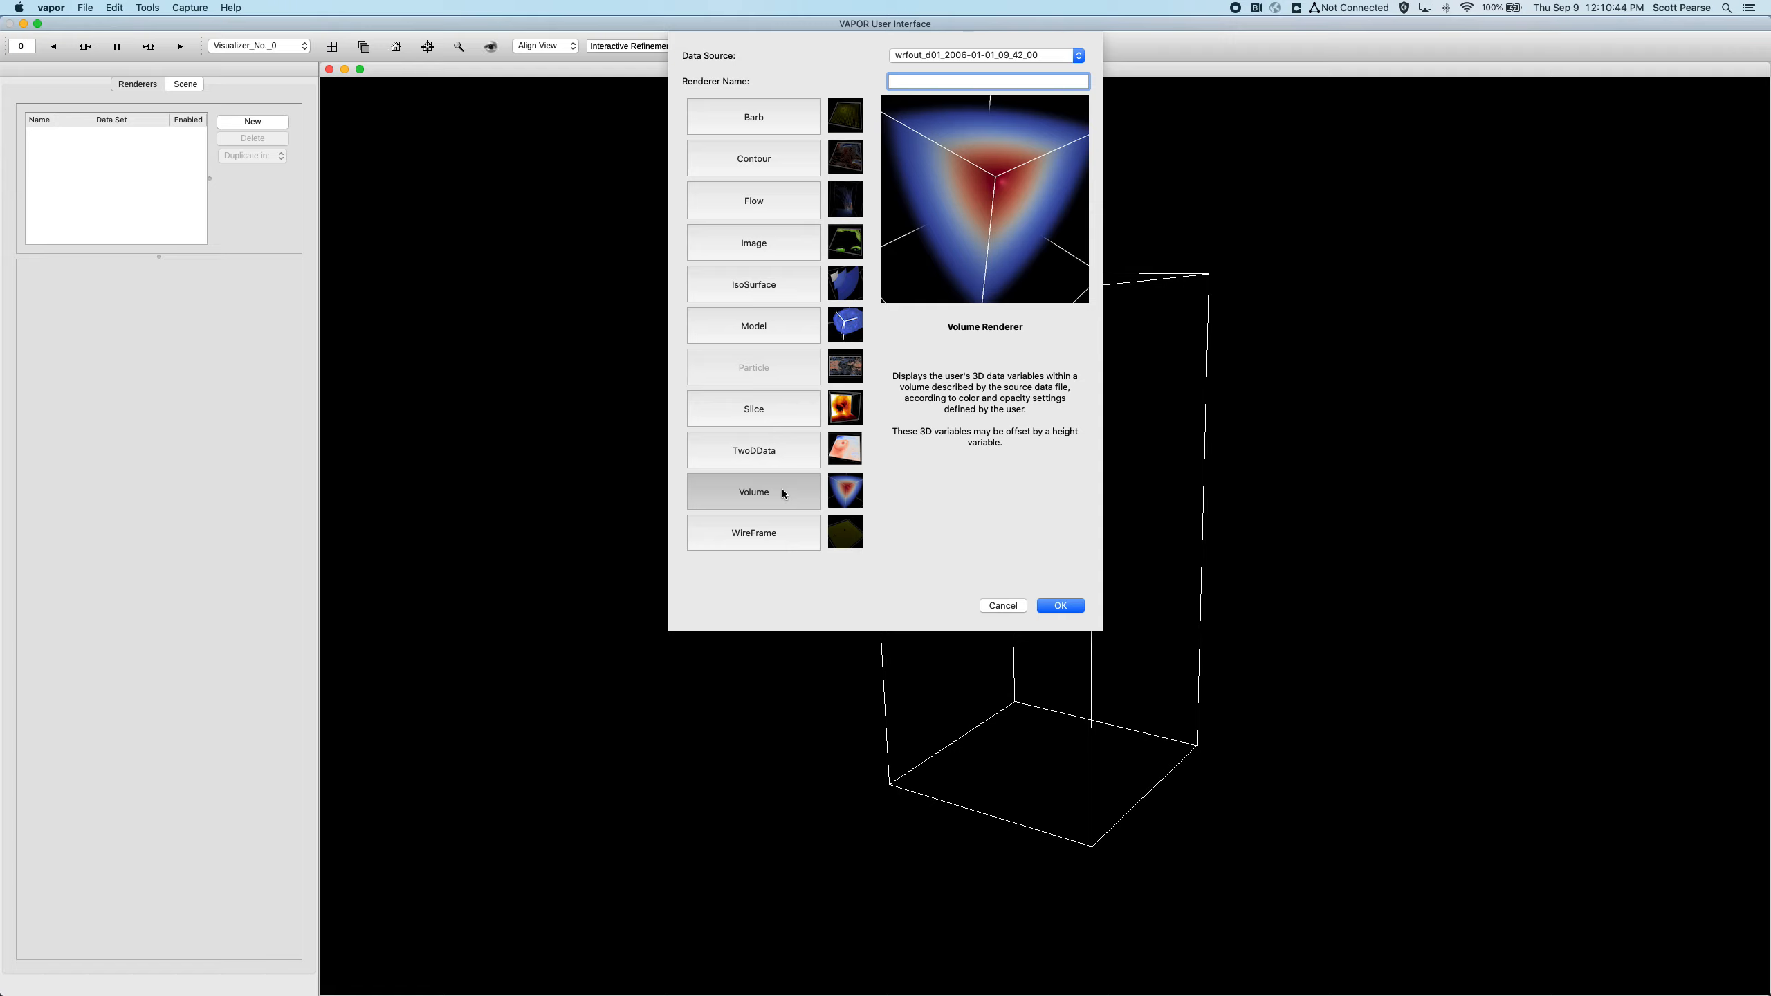
pyautogui.click(1058, 606)
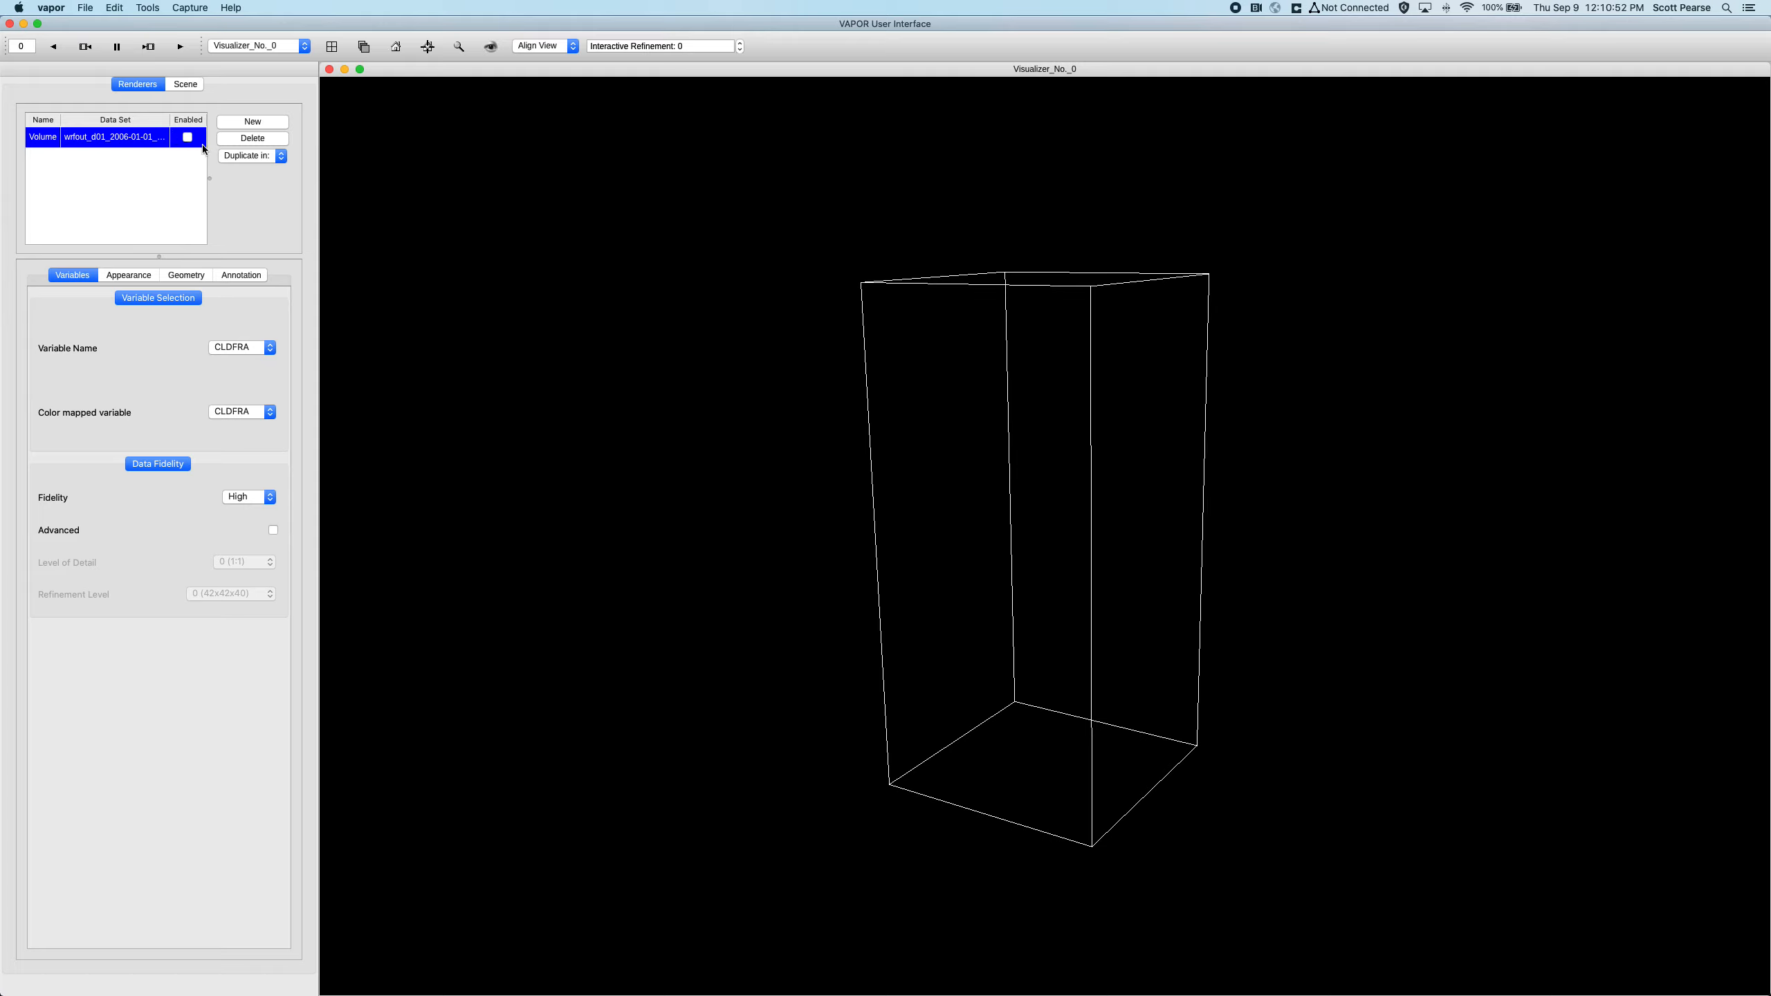
pyautogui.click(187, 139)
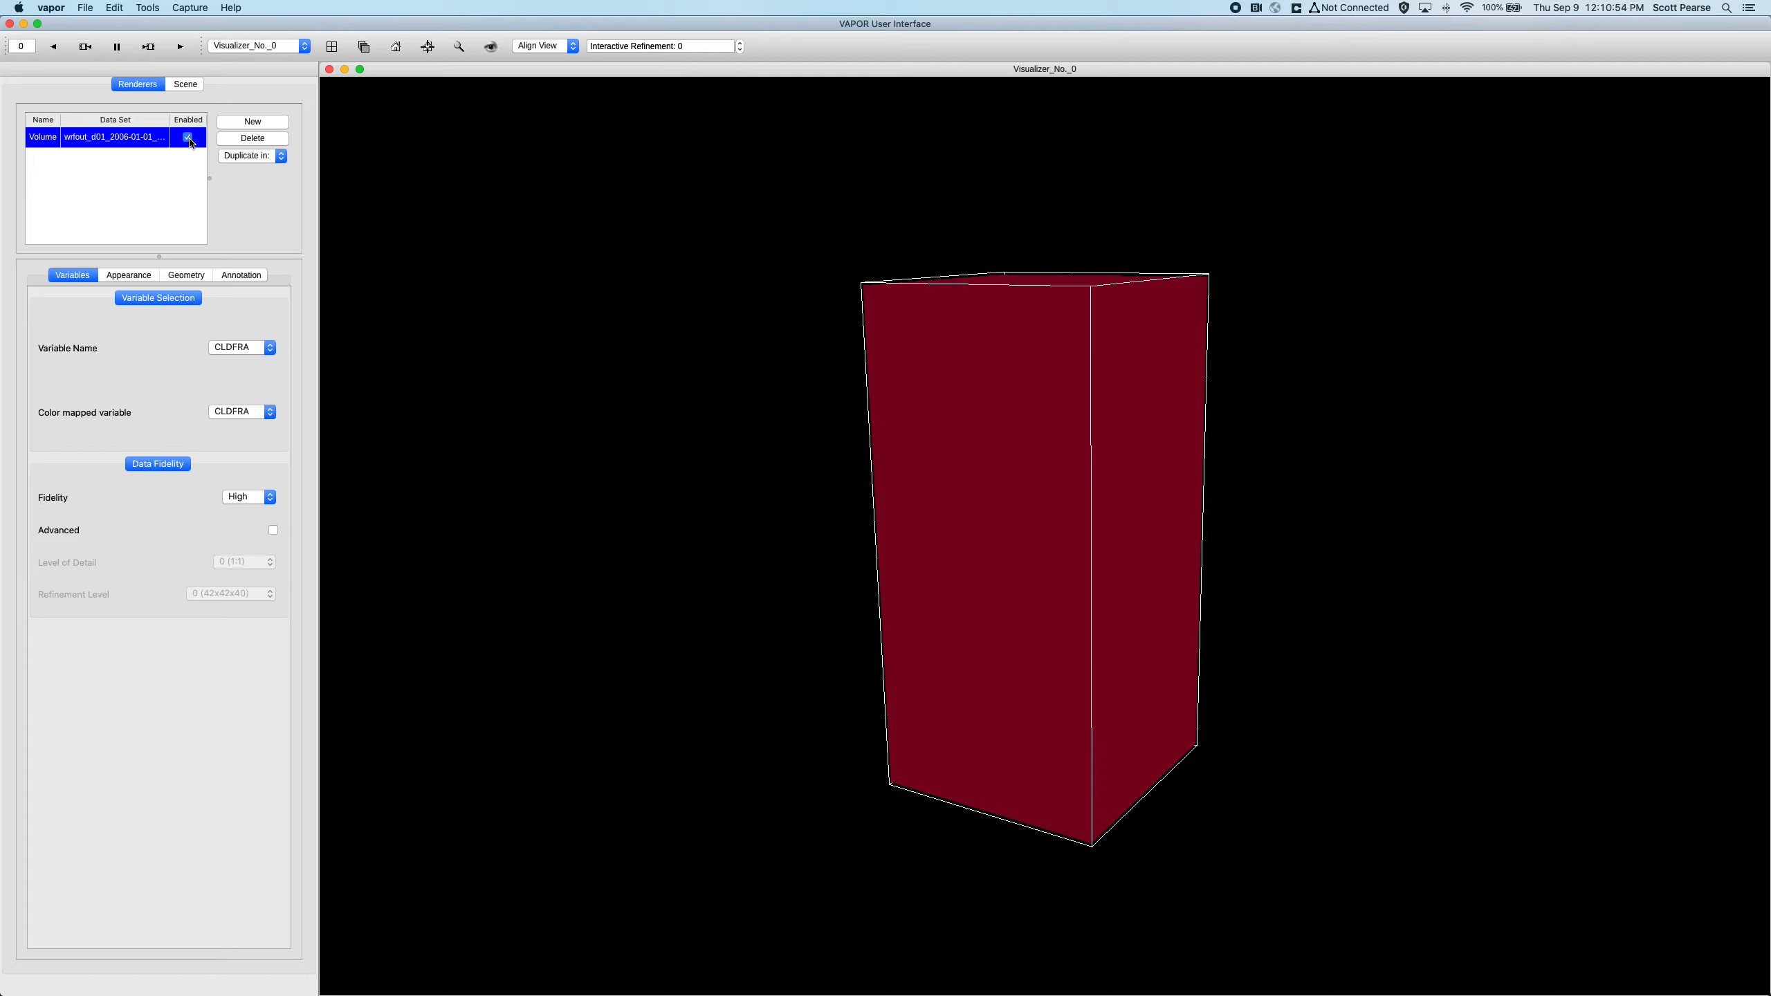
# Set the volume renderer's variable to QVAPOR.
pyautogui.moveTo(670, 322); pyautogui.dragTo(771, 403)
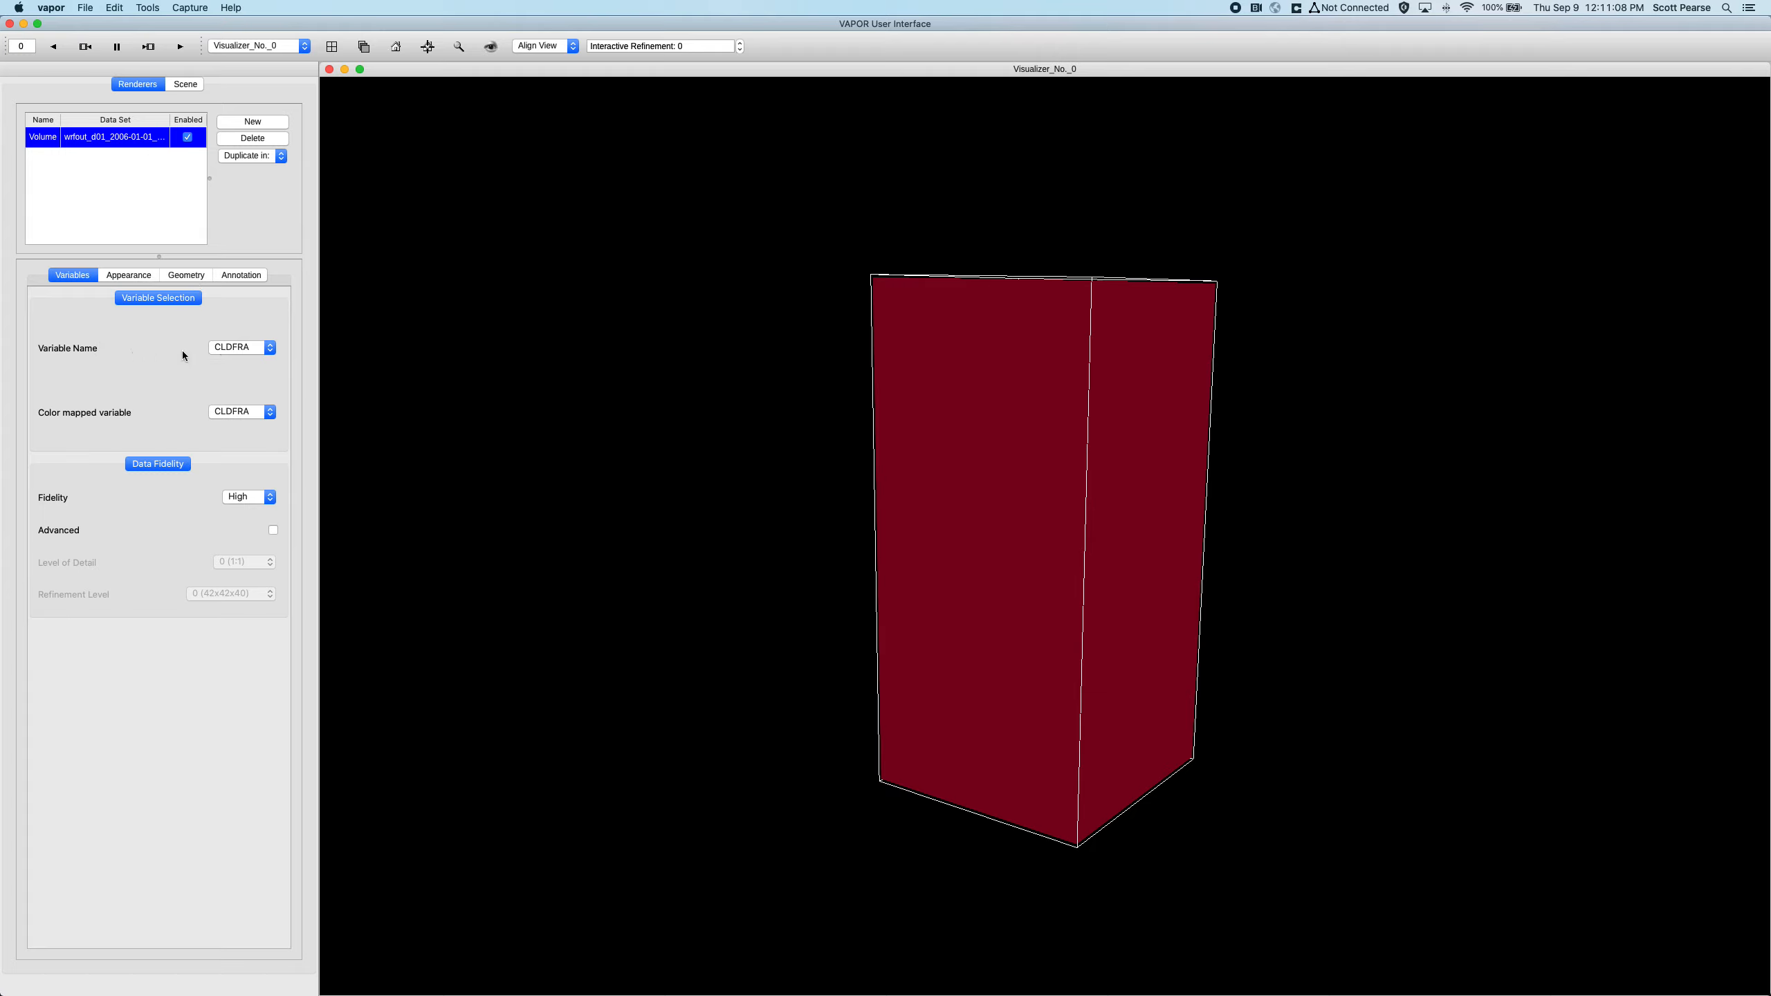
pyautogui.moveTo(1039, 611); pyautogui.dragTo(973, 544)
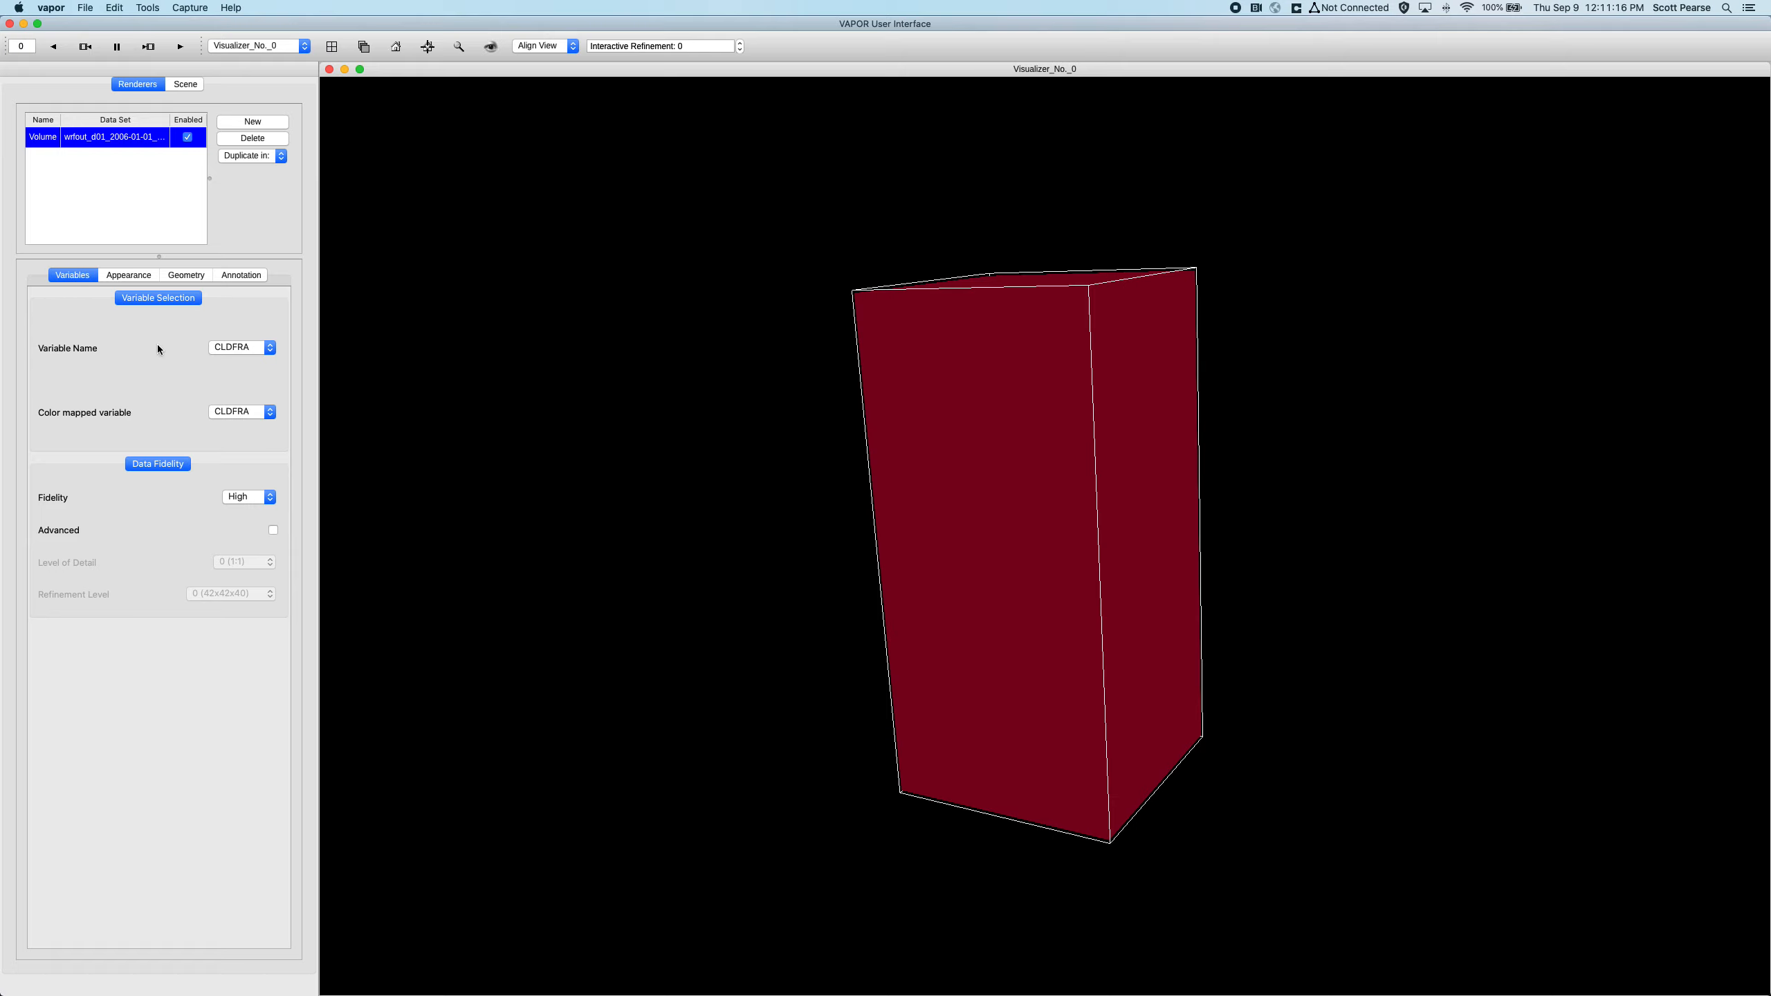
pyautogui.click(235, 351)
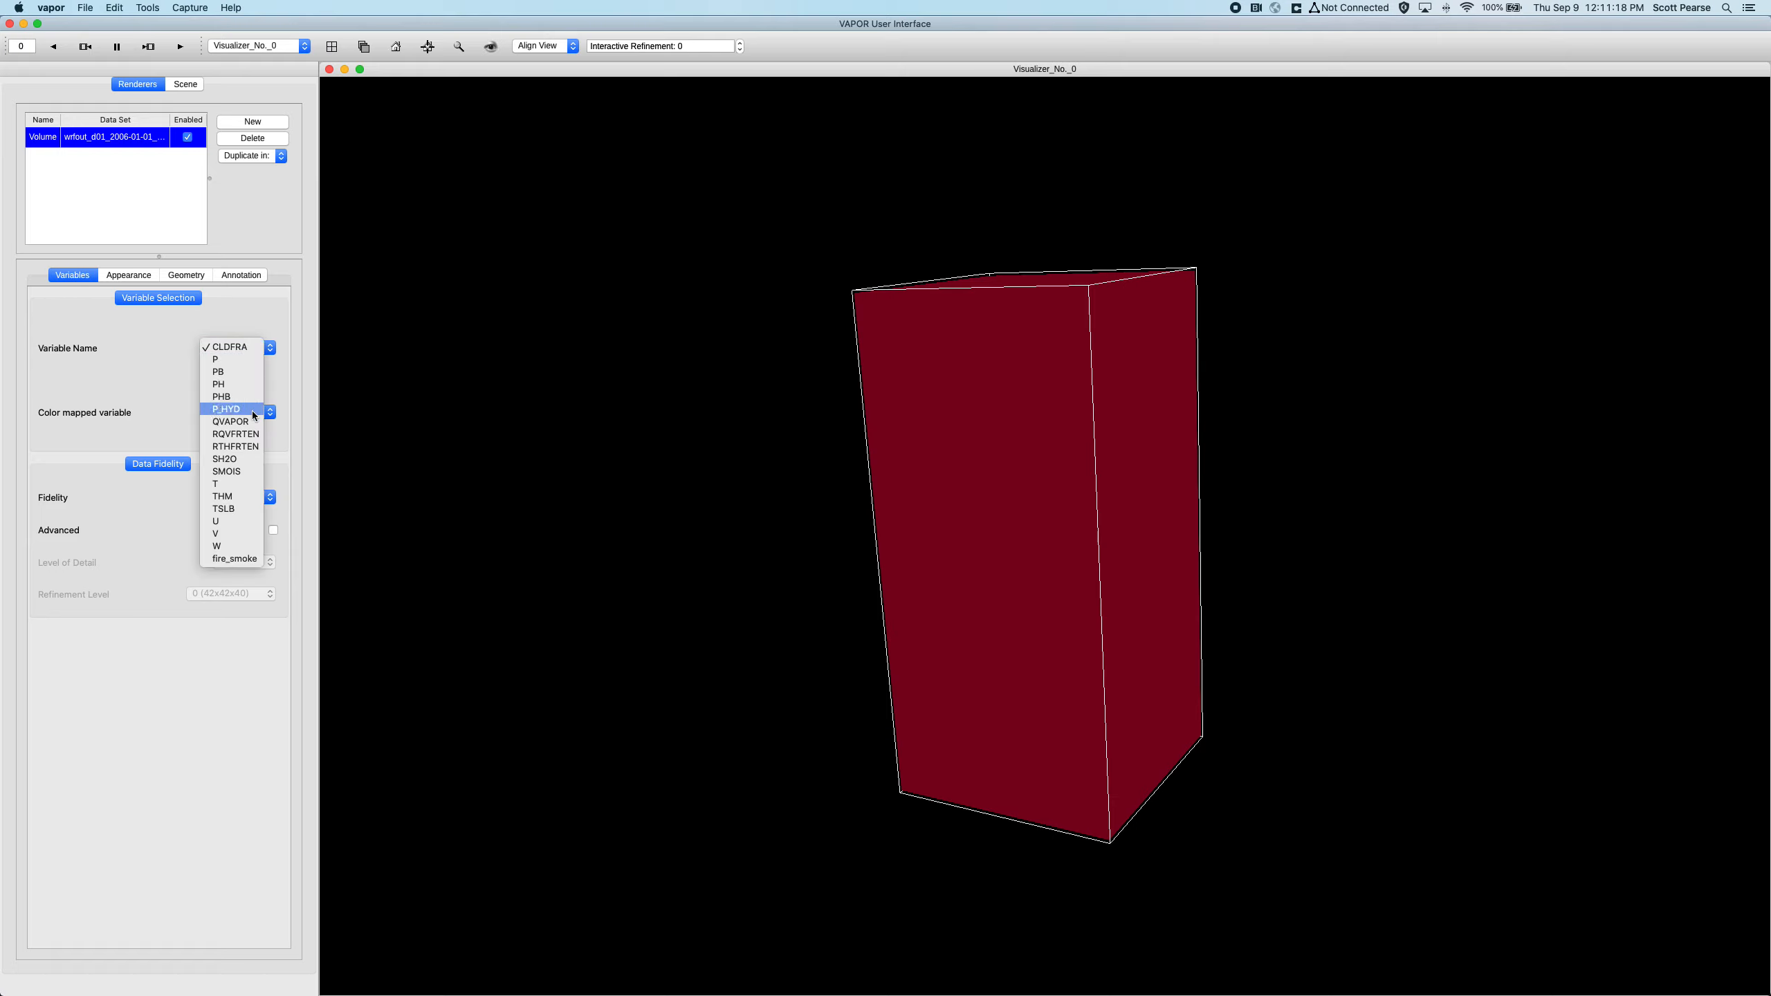
pyautogui.click(256, 428)
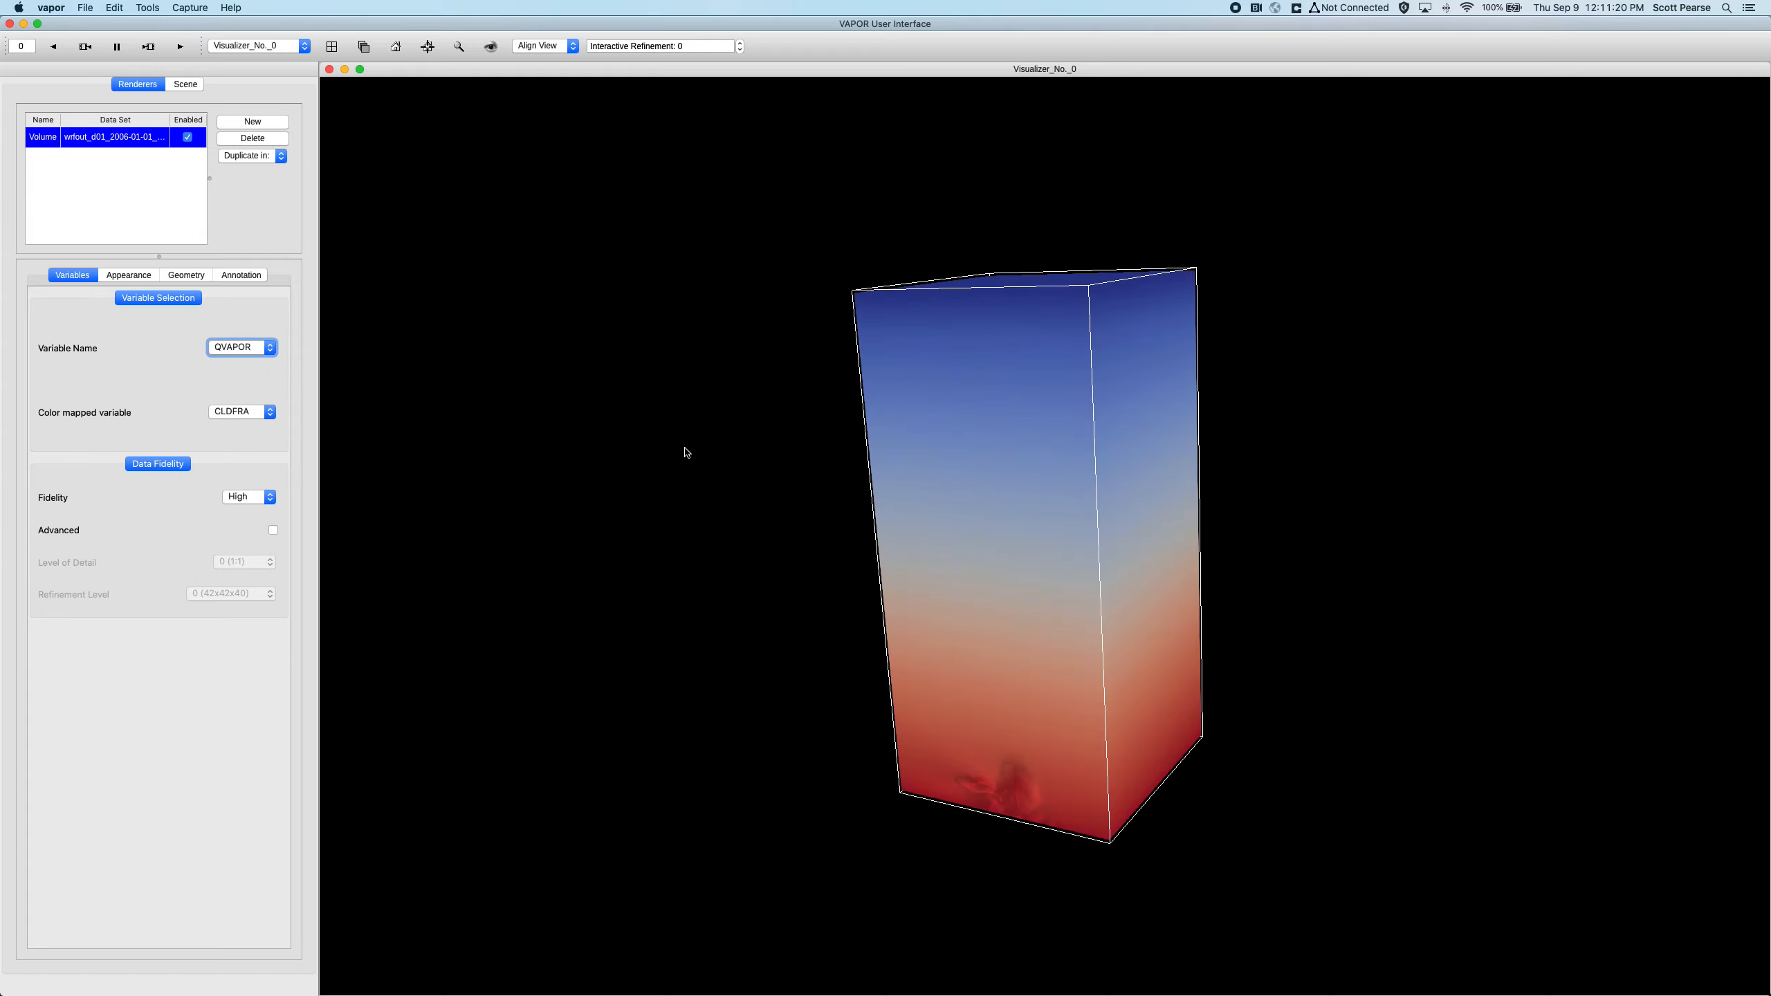
# Inspect the QVAPOR volume from several angles, then its Appearance and Geometry settings with the region handles.
pyautogui.moveTo(1067, 542); pyautogui.dragTo(775, 608)
pyautogui.moveTo(1049, 514); pyautogui.dragTo(909, 463)
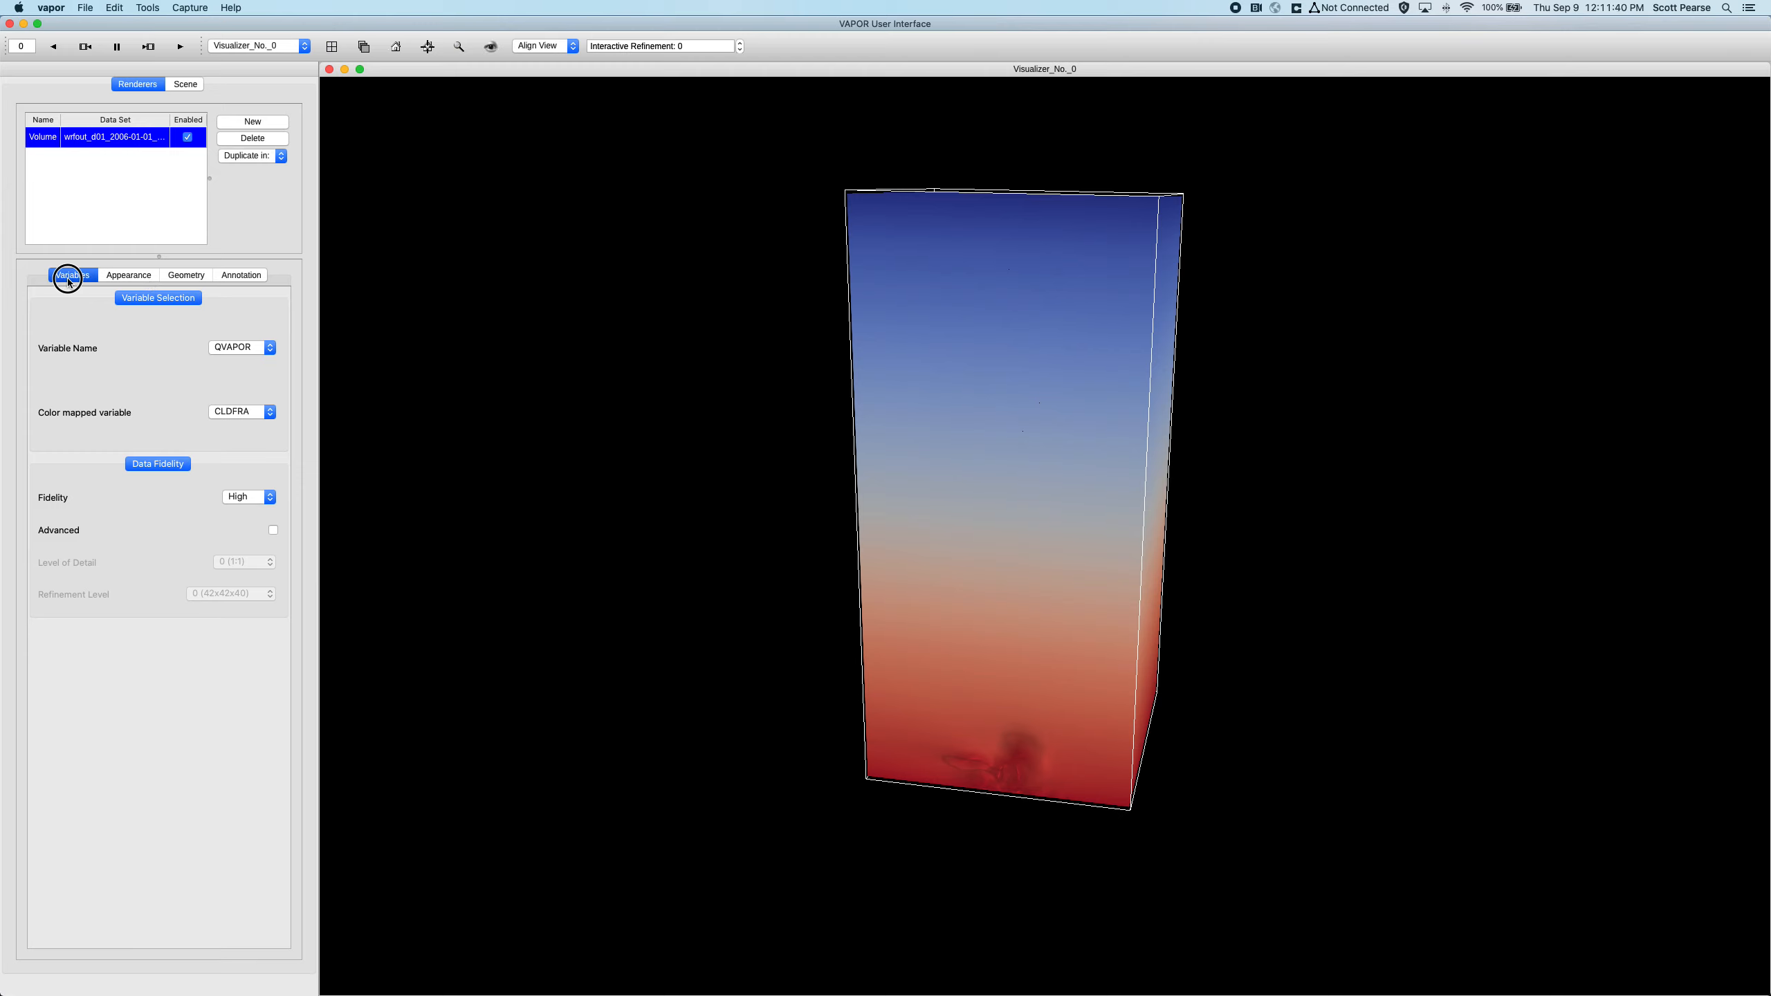
pyautogui.click(130, 277)
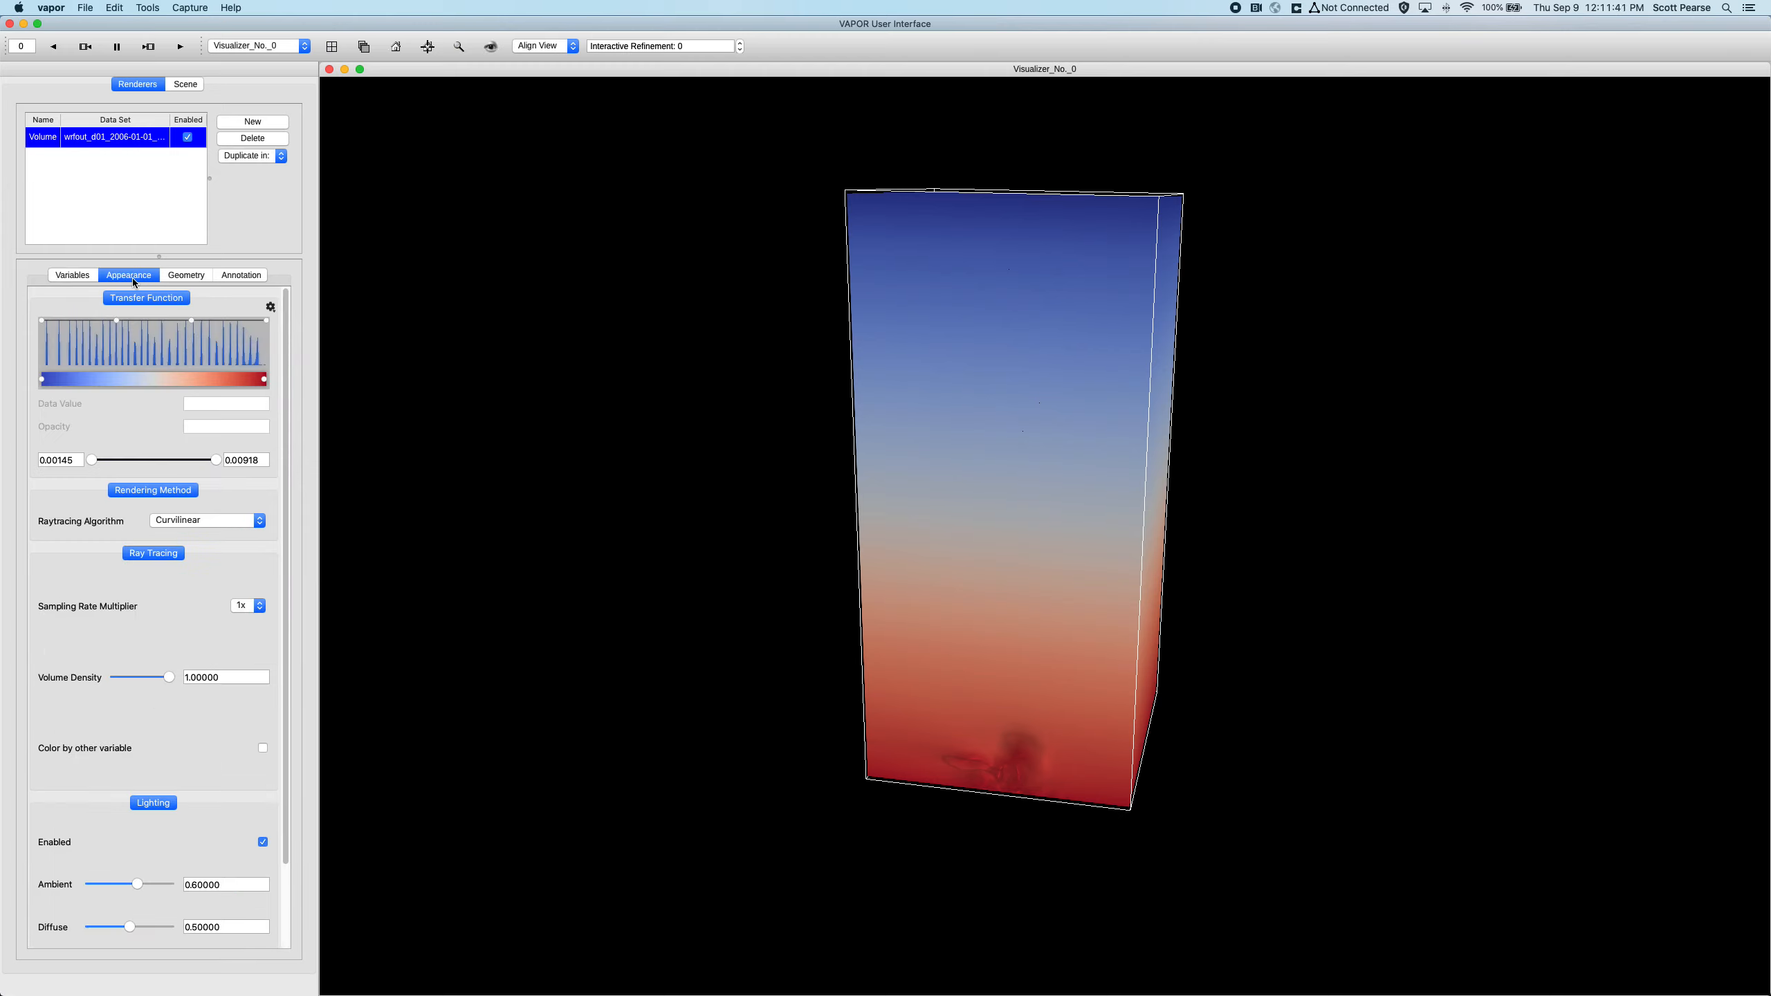
pyautogui.click(197, 280)
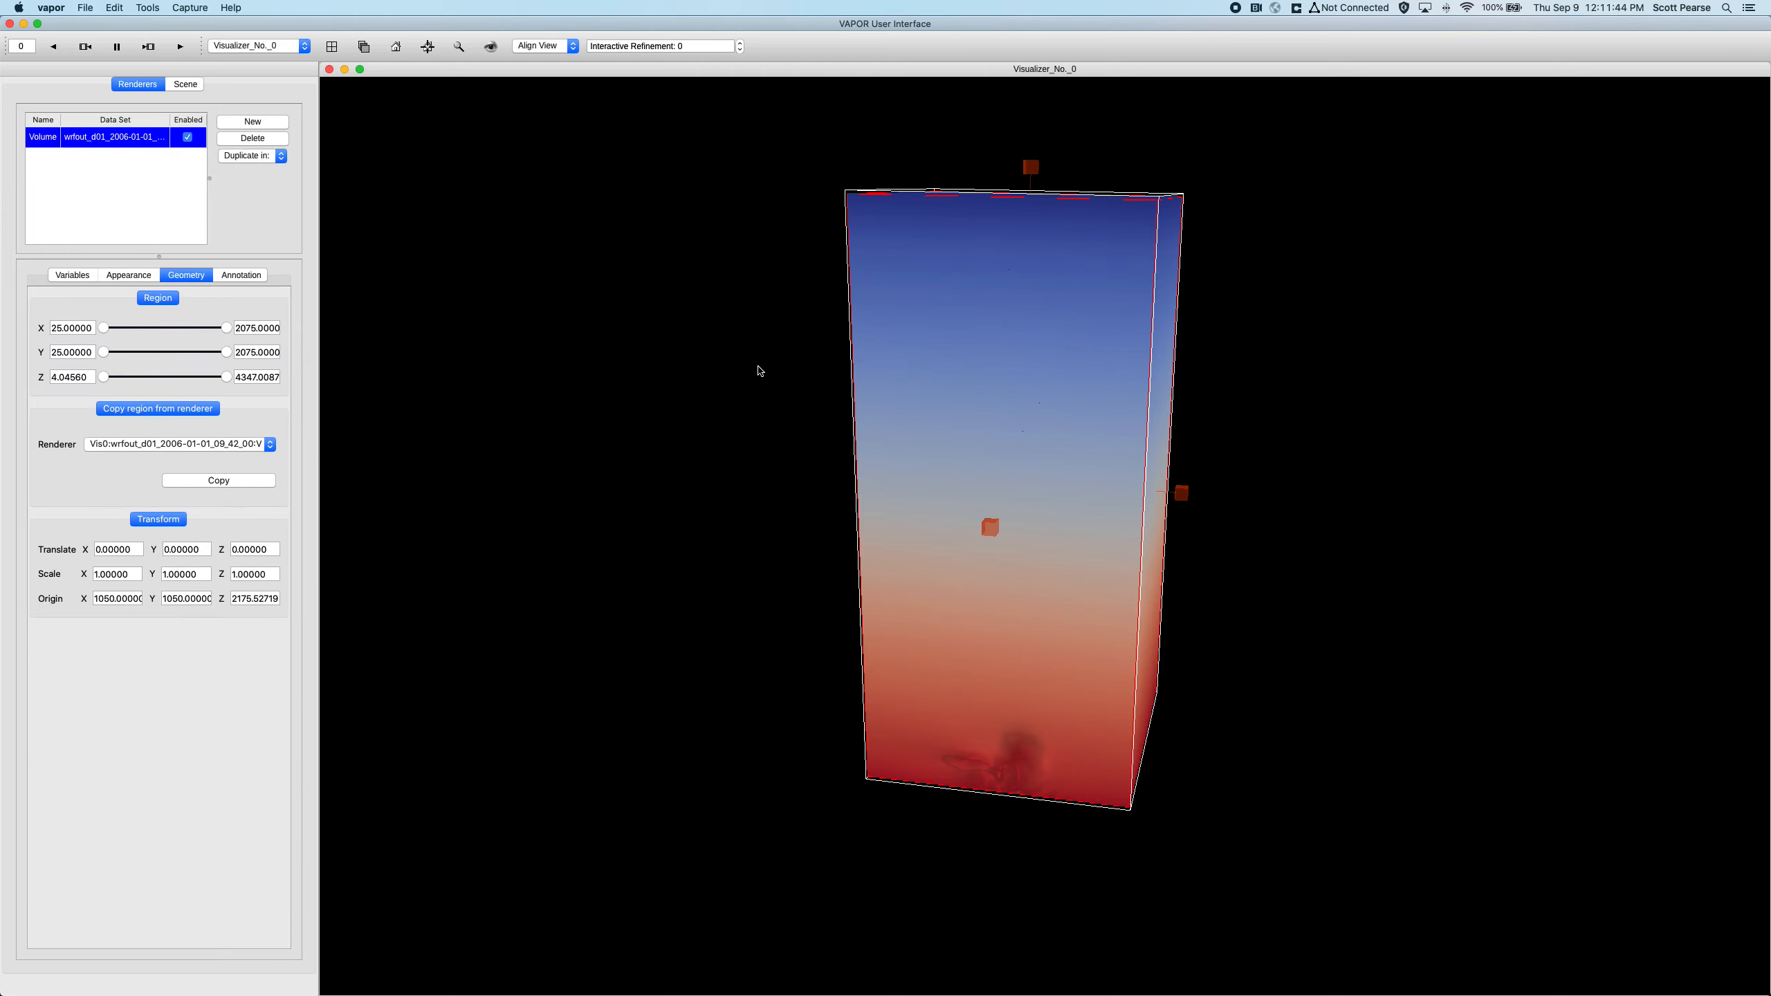
pyautogui.moveTo(762, 372); pyautogui.dragTo(814, 543, button='right')
pyautogui.moveTo(995, 302); pyautogui.dragTo(1003, 492, button='right')
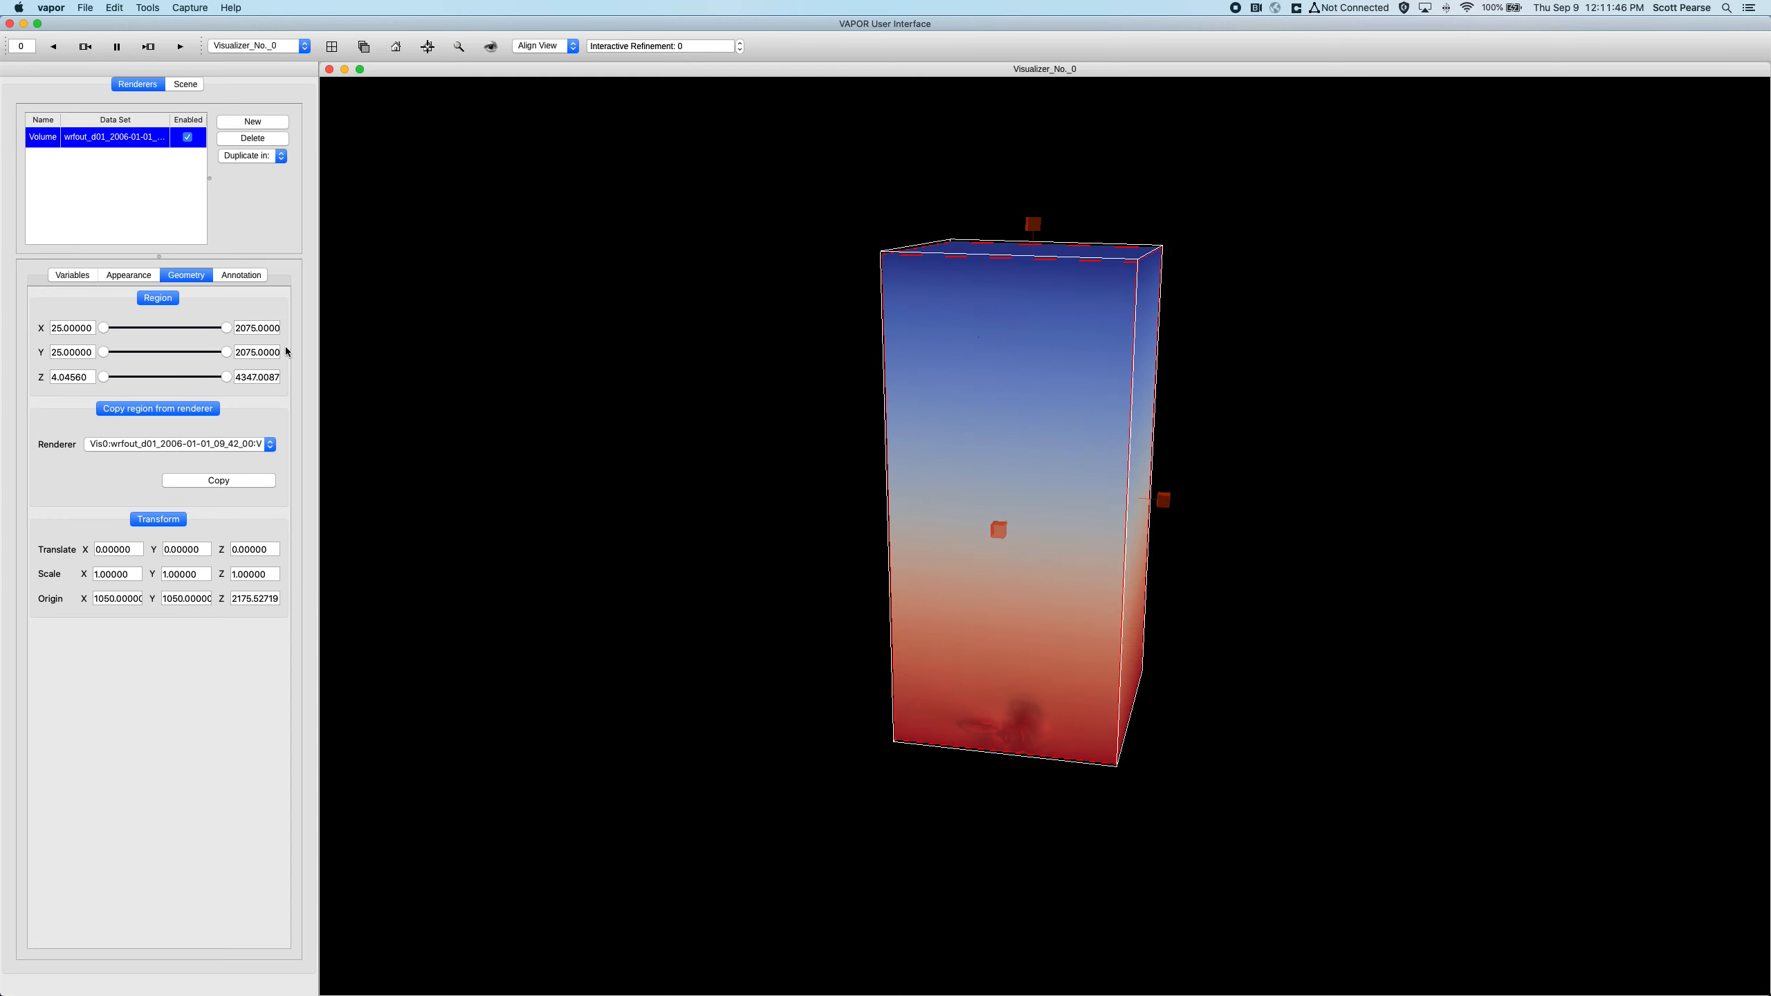
pyautogui.moveTo(994, 391); pyautogui.dragTo(992, 396)
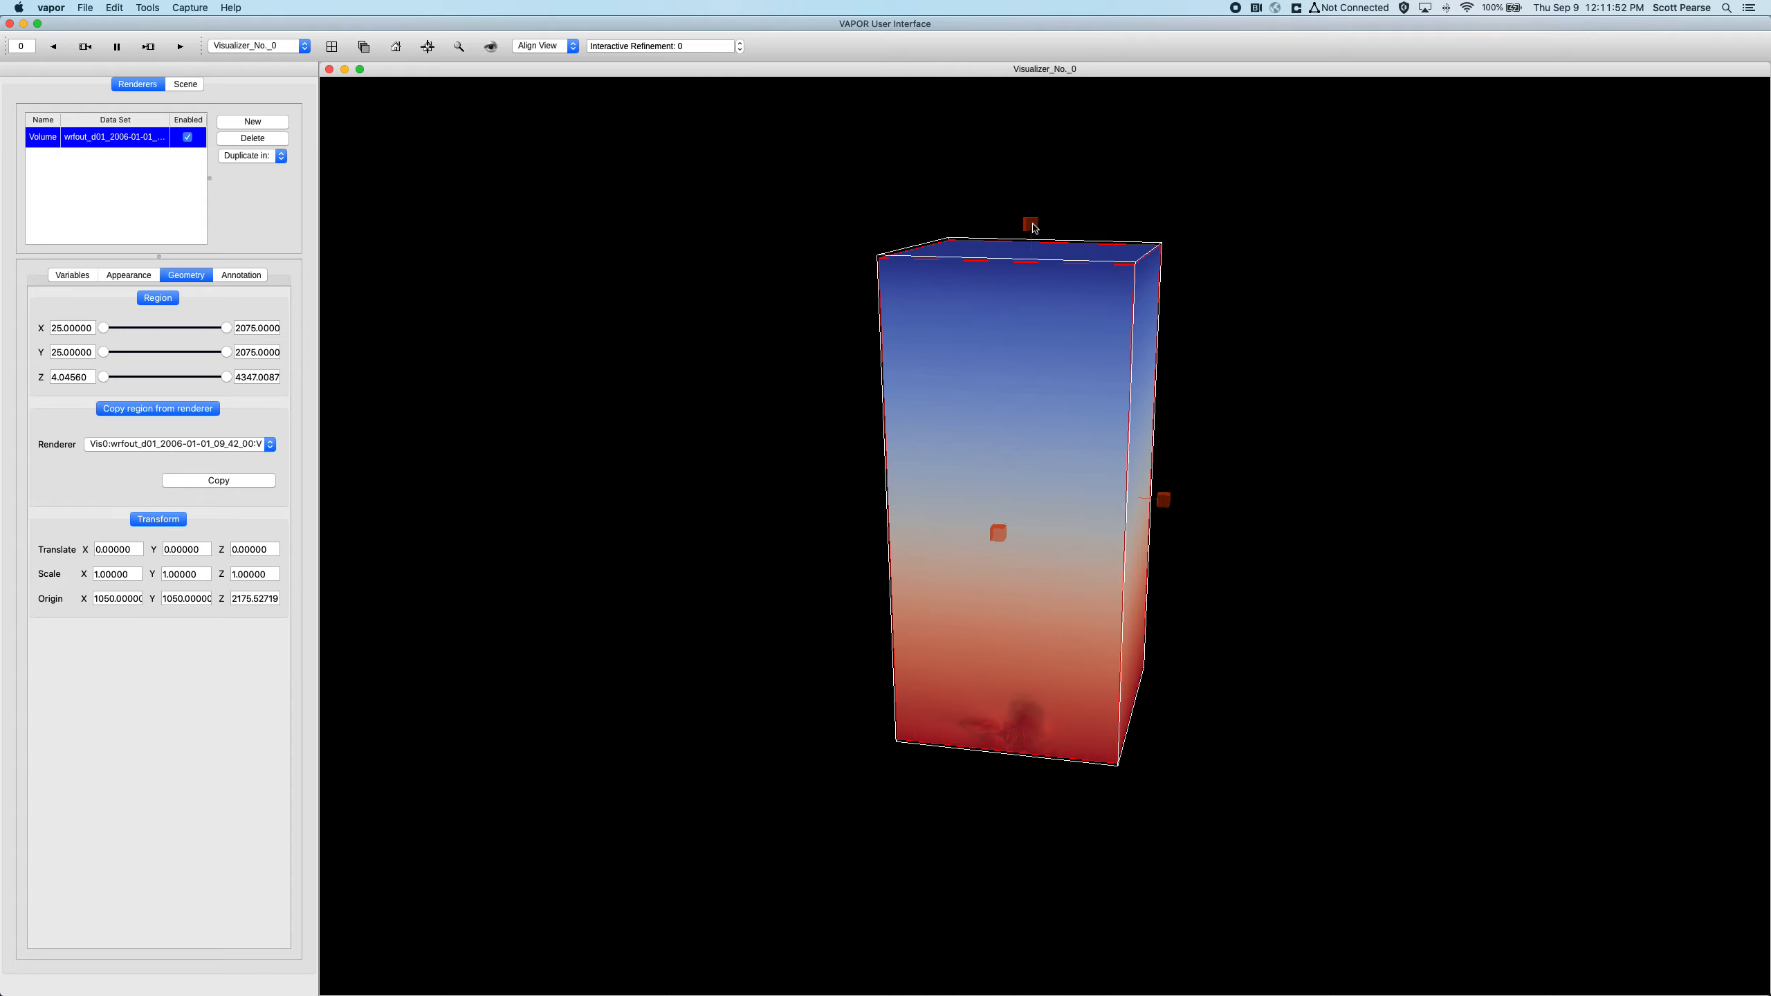
pyautogui.moveTo(1022, 546); pyautogui.dragTo(924, 685)
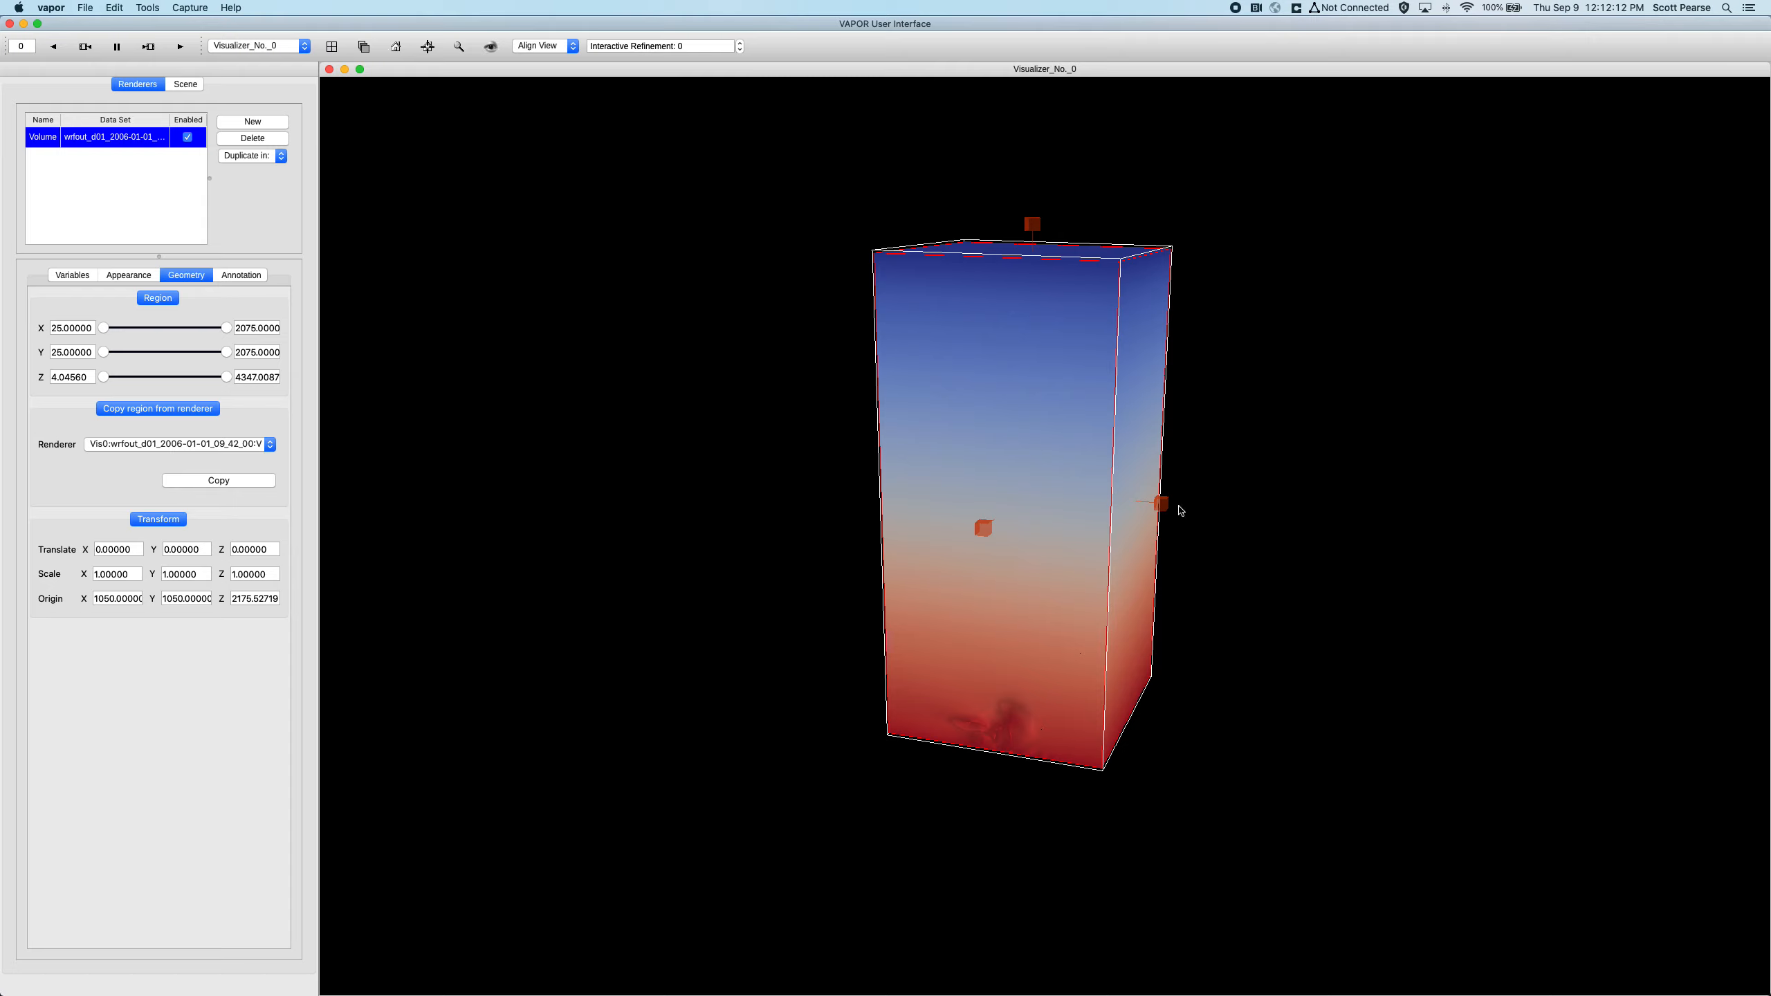
# Crop the volume with its region handles in the 3D view to about X 766–1164, Y minimum 820 and Z maximum 2657.
pyautogui.moveTo(1161, 503); pyautogui.dragTo(1091, 502)
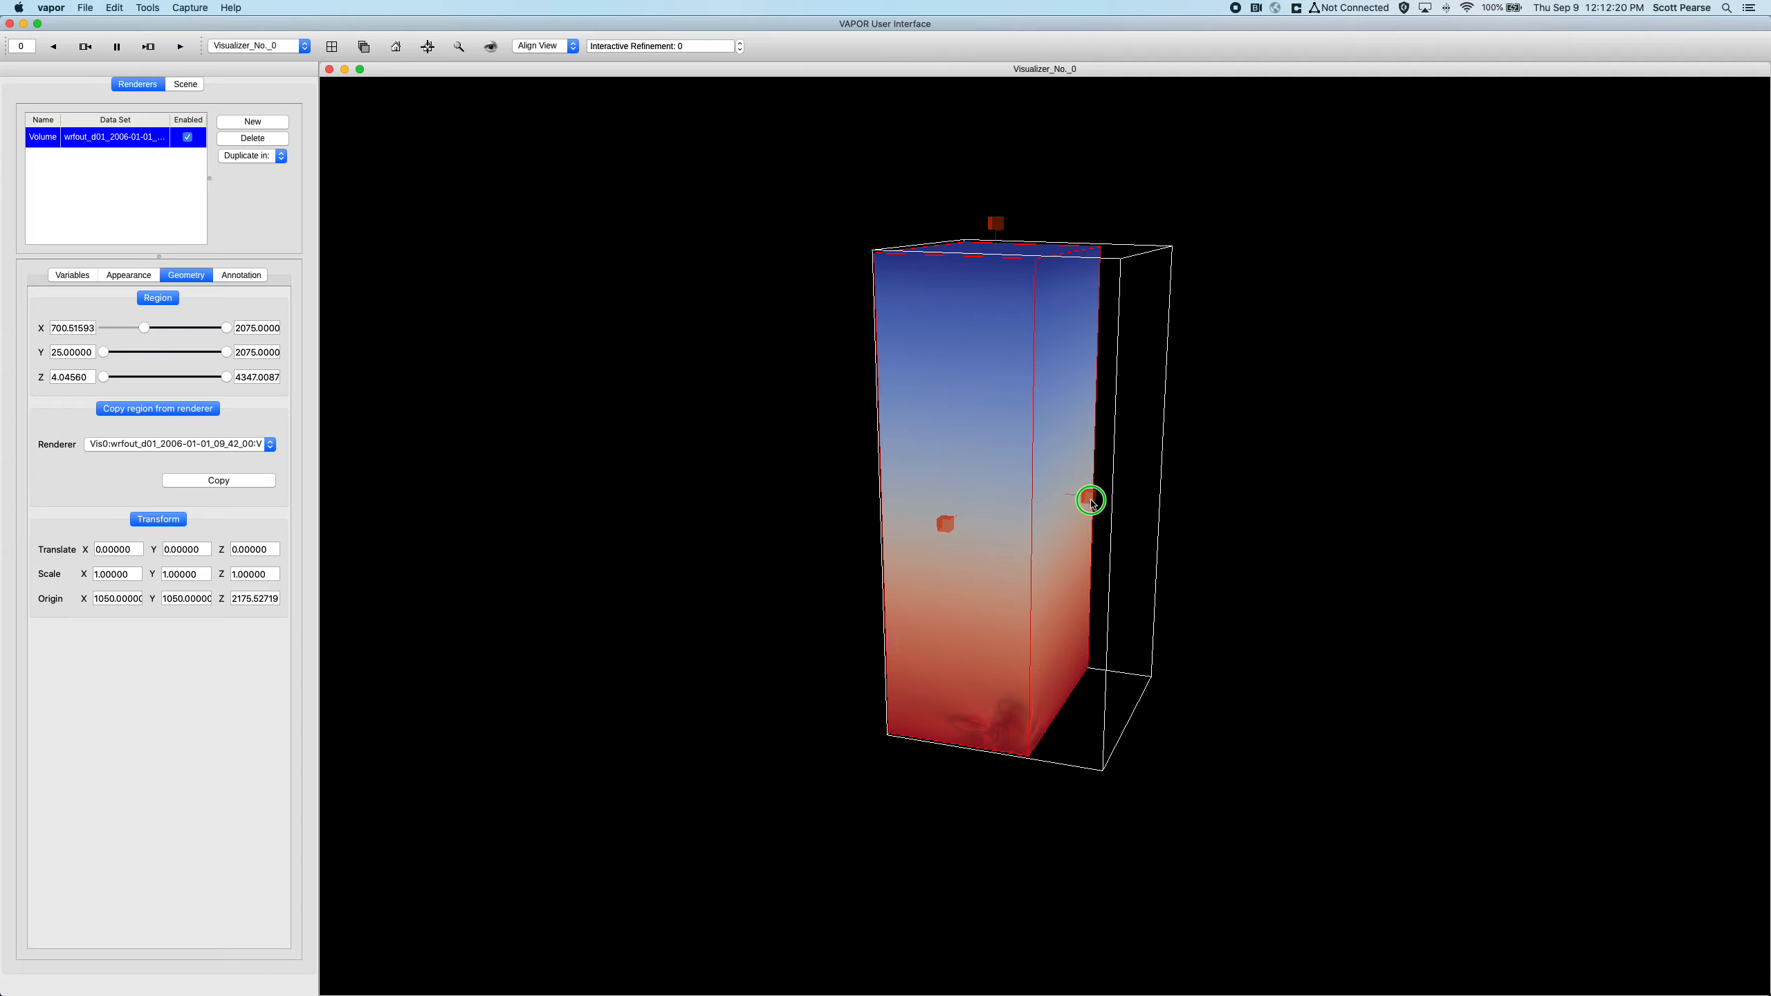
pyautogui.moveTo(1091, 500); pyautogui.dragTo(1082, 495, button='right')
pyautogui.moveTo(1032, 533); pyautogui.dragTo(977, 502)
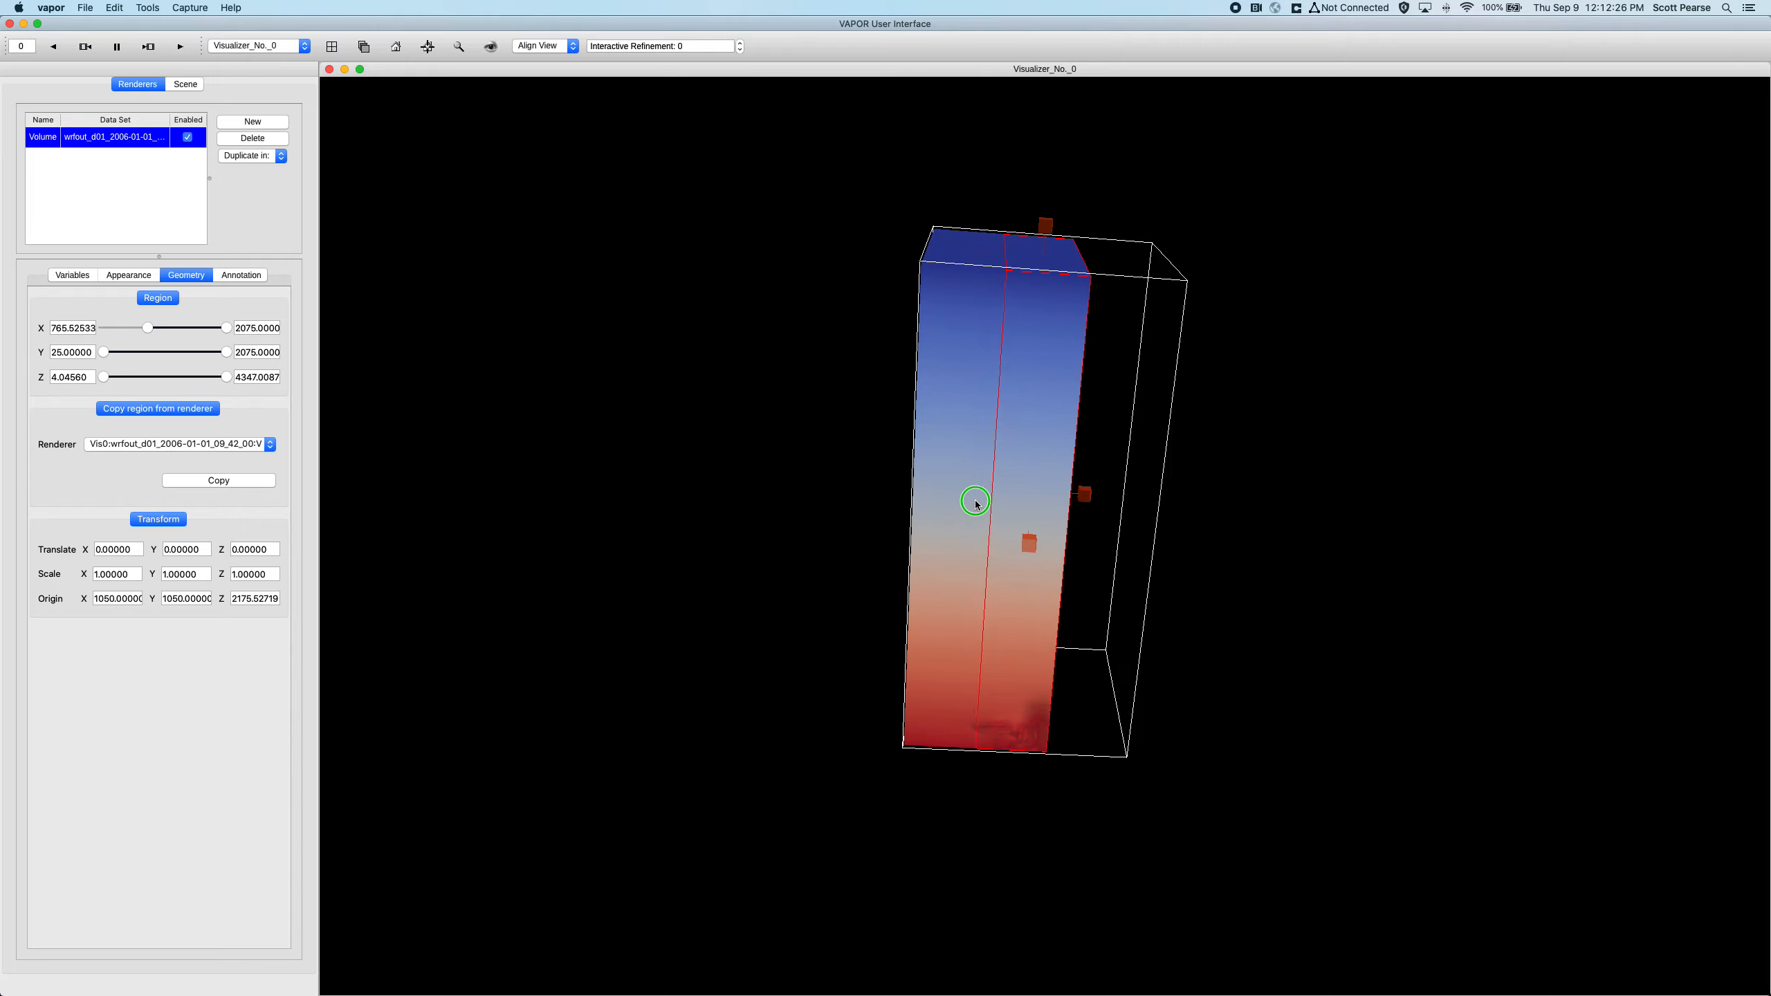
pyautogui.moveTo(975, 501); pyautogui.dragTo(991, 504, button='right')
pyautogui.moveTo(1047, 576); pyautogui.dragTo(993, 491)
pyautogui.moveTo(1089, 231); pyautogui.dragTo(1105, 415)
pyautogui.moveTo(990, 559); pyautogui.dragTo(880, 462)
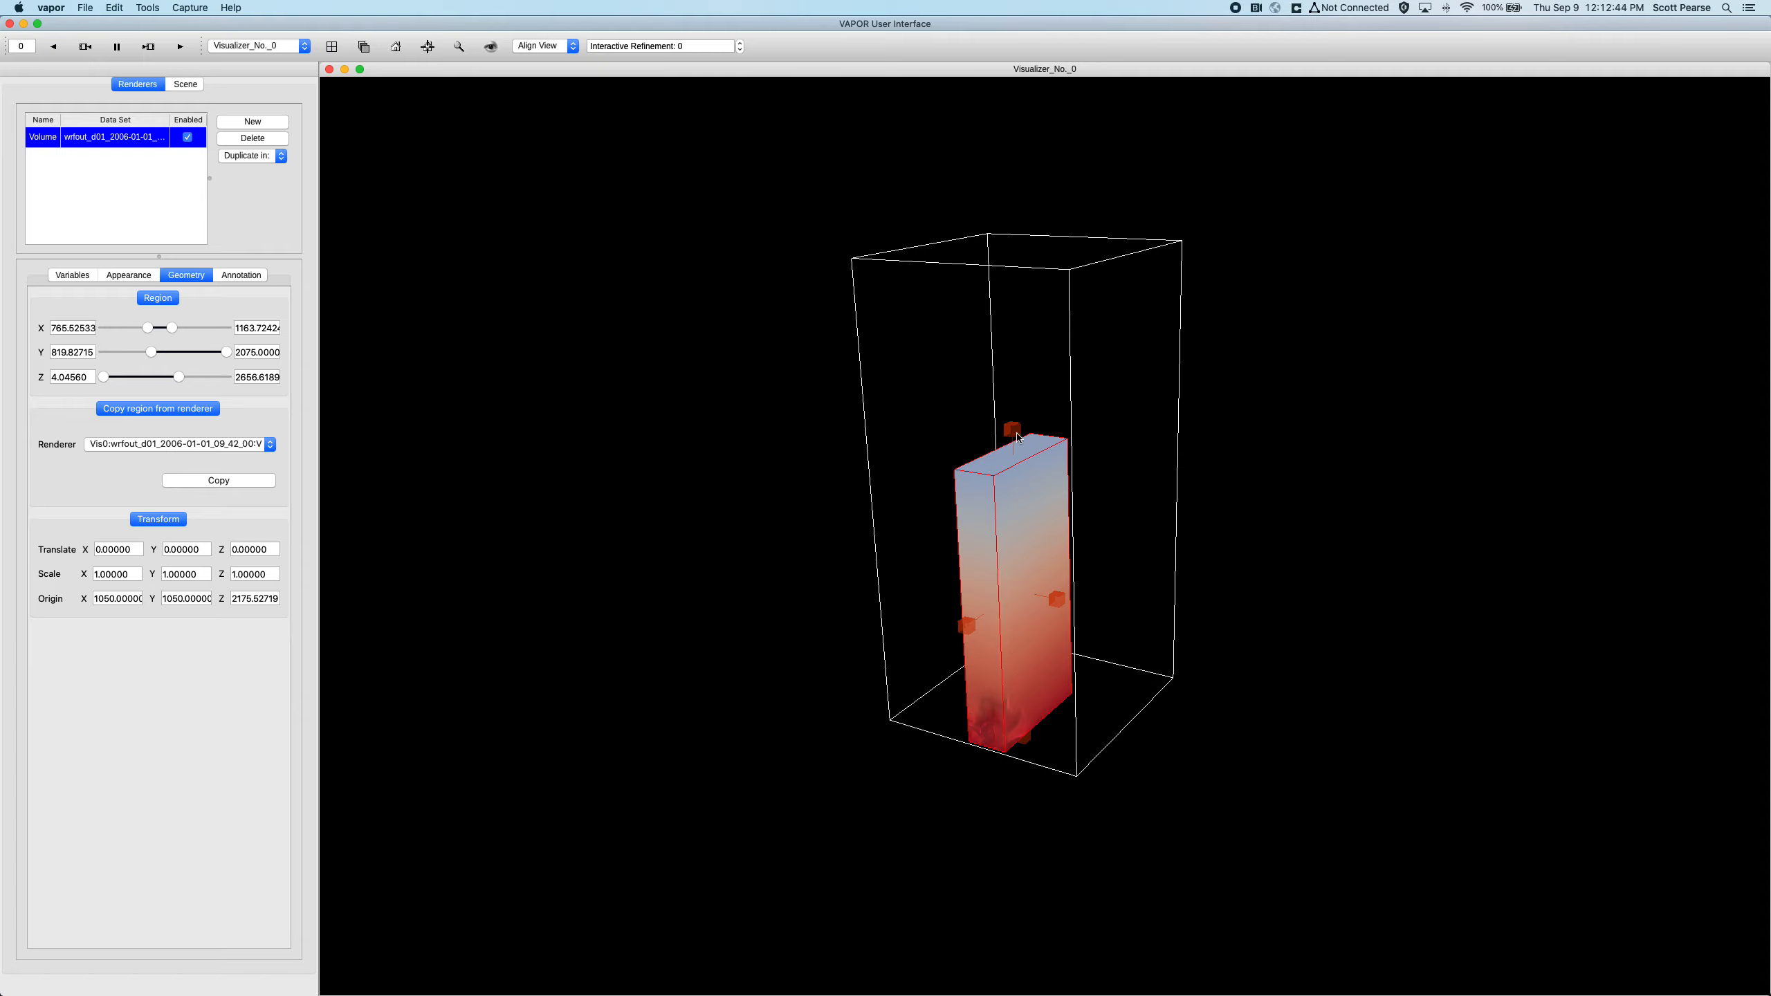
# Lower the volume region's Z maximum to about 1920 using its handle in the 3D view.
pyautogui.click(74, 276)
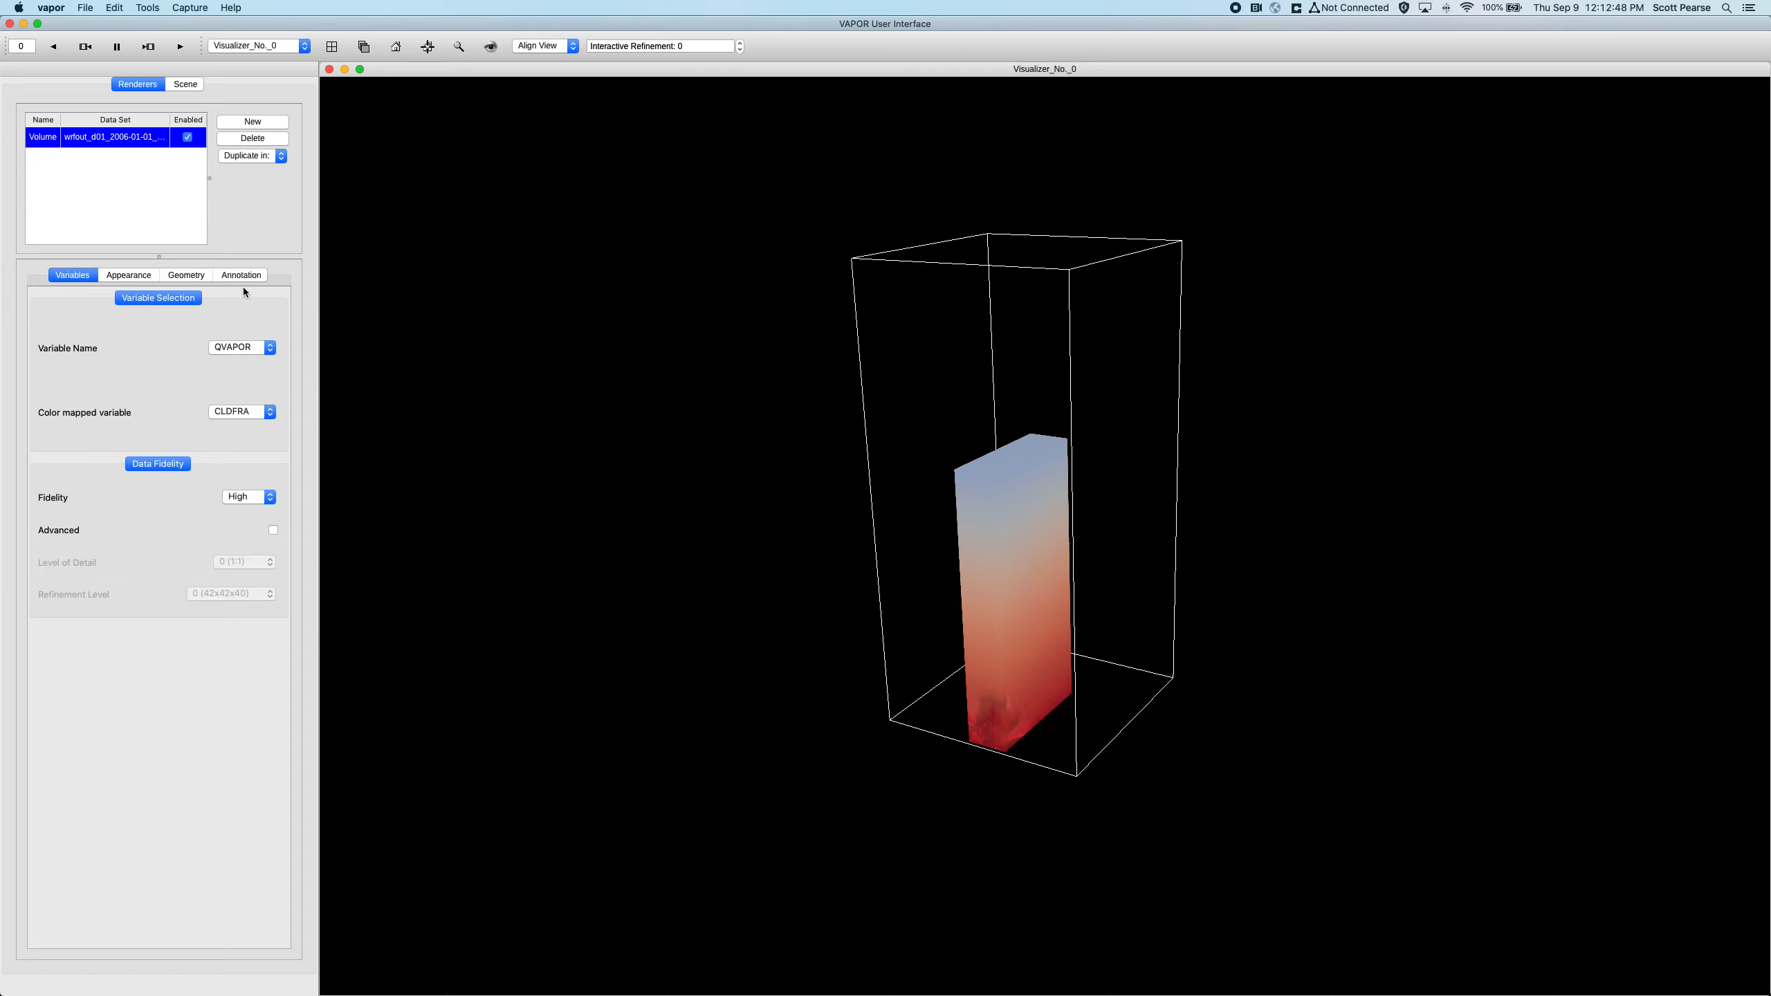
pyautogui.click(206, 276)
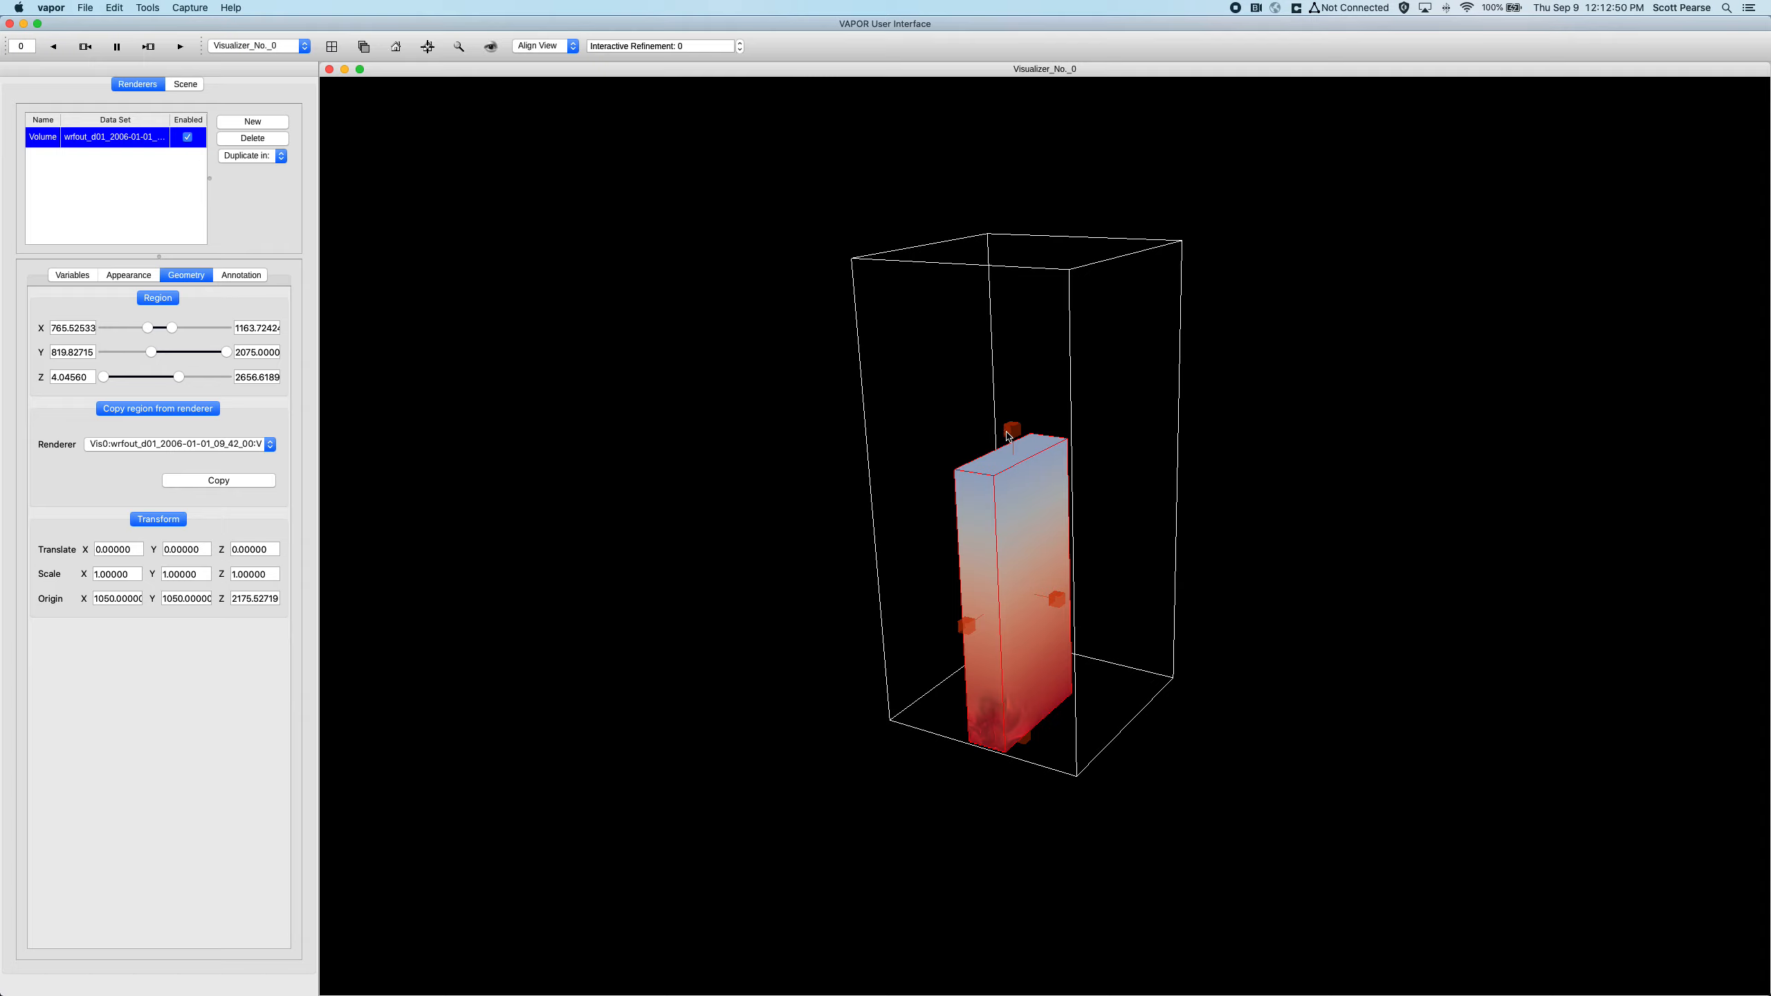
pyautogui.moveTo(1008, 436)
pyautogui.mouseDown()
pyautogui.moveTo(1008, 518)
pyautogui.moveTo(989, 438)
pyautogui.mouseUp()
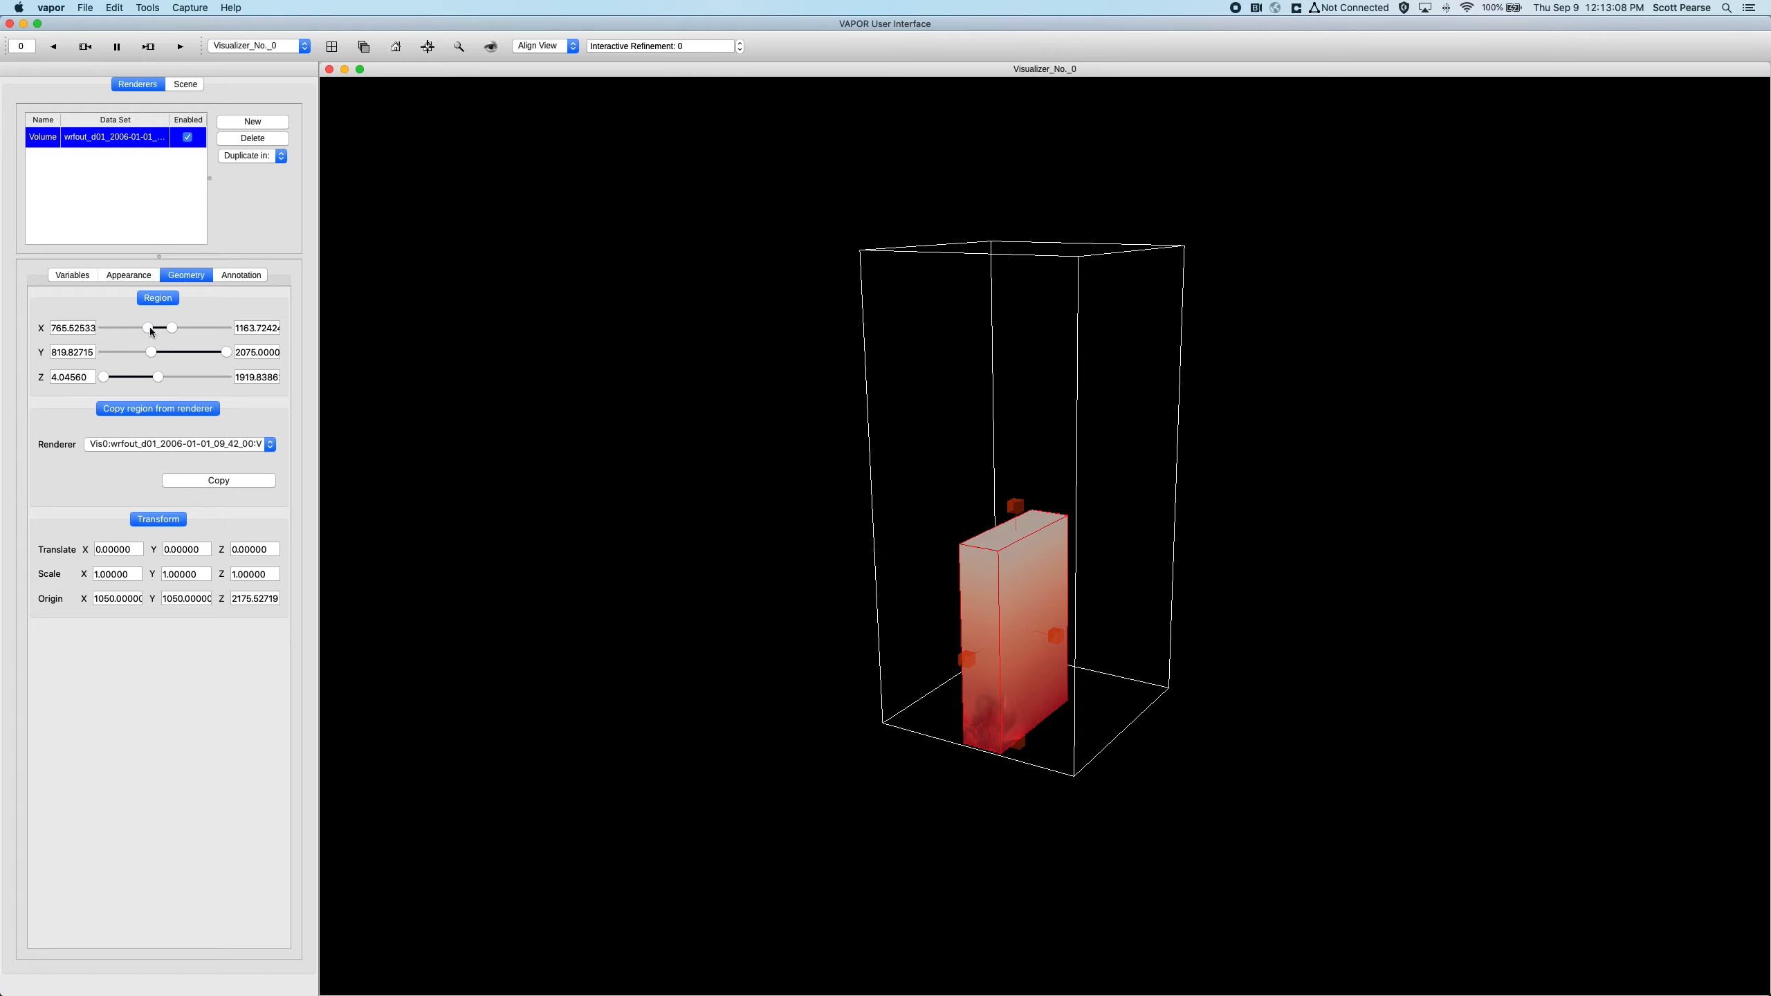
# Adjust the Geometry region ranges to about X 156–1539, Y minimum 502 and Z 1317–4095.
pyautogui.moveTo(150, 327); pyautogui.dragTo(111, 328)
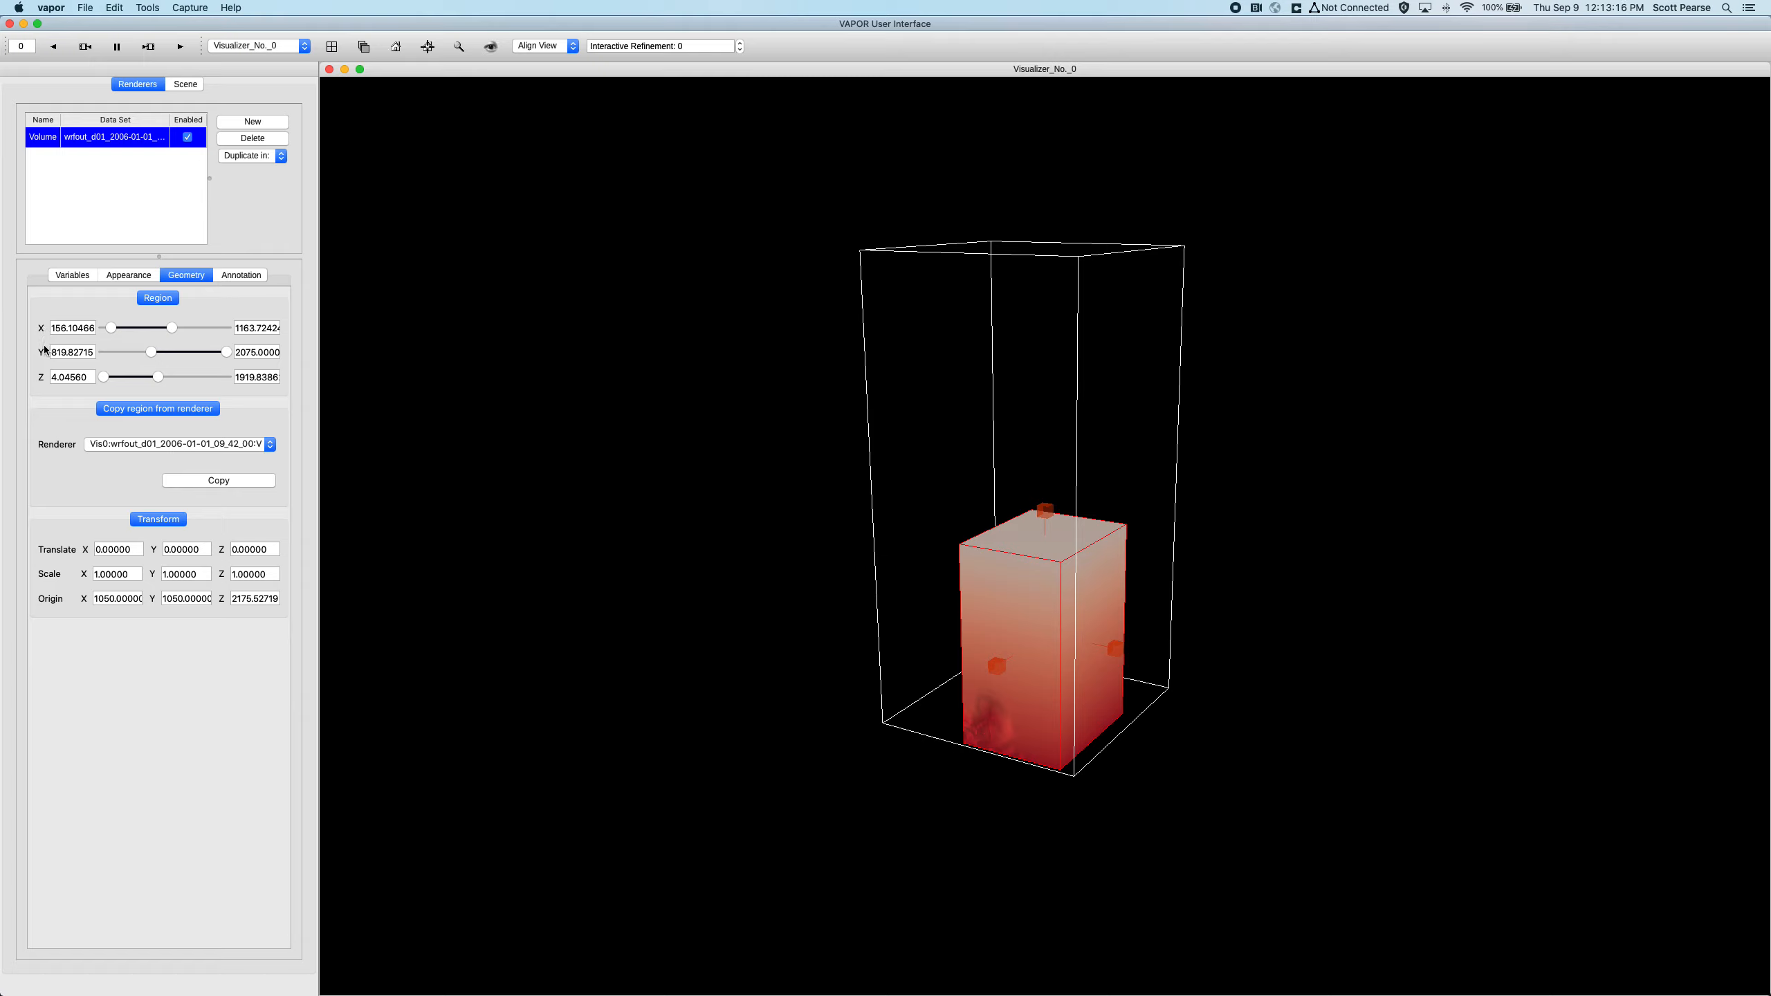
pyautogui.doubleClick(79, 328)
pyautogui.doubleClick(245, 328)
pyautogui.moveTo(171, 329); pyautogui.dragTo(184, 383)
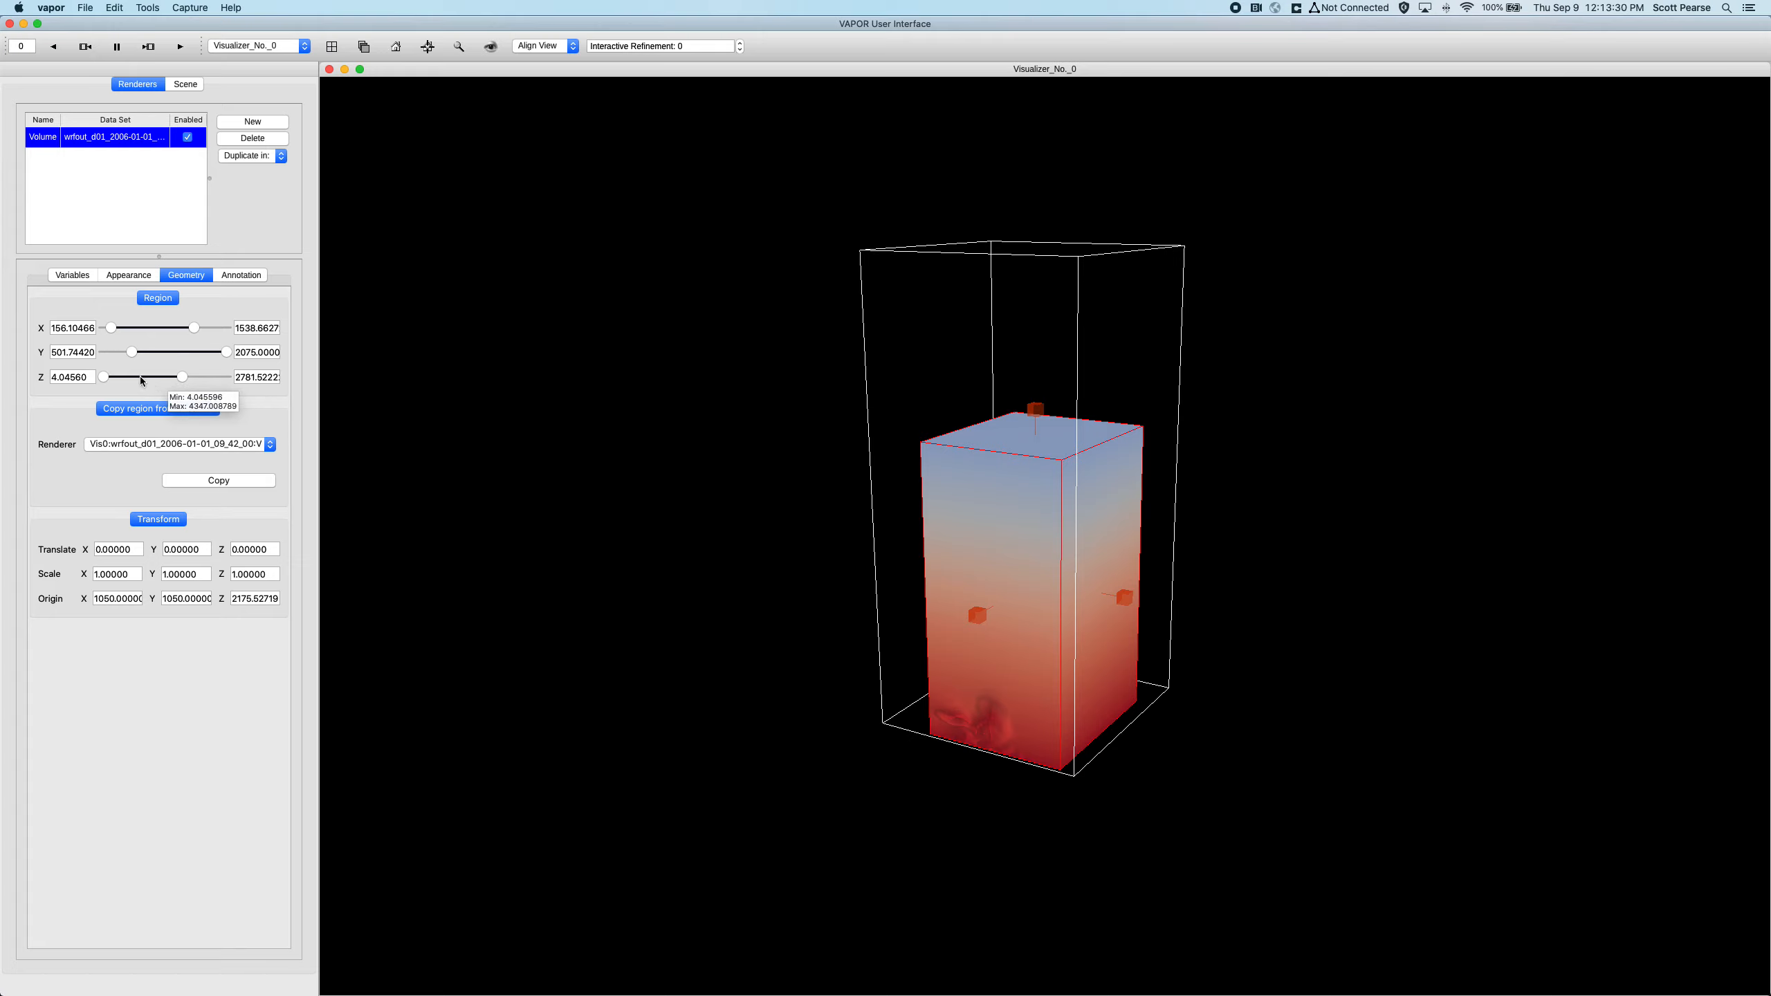
pyautogui.moveTo(138, 377); pyautogui.dragTo(180, 382)
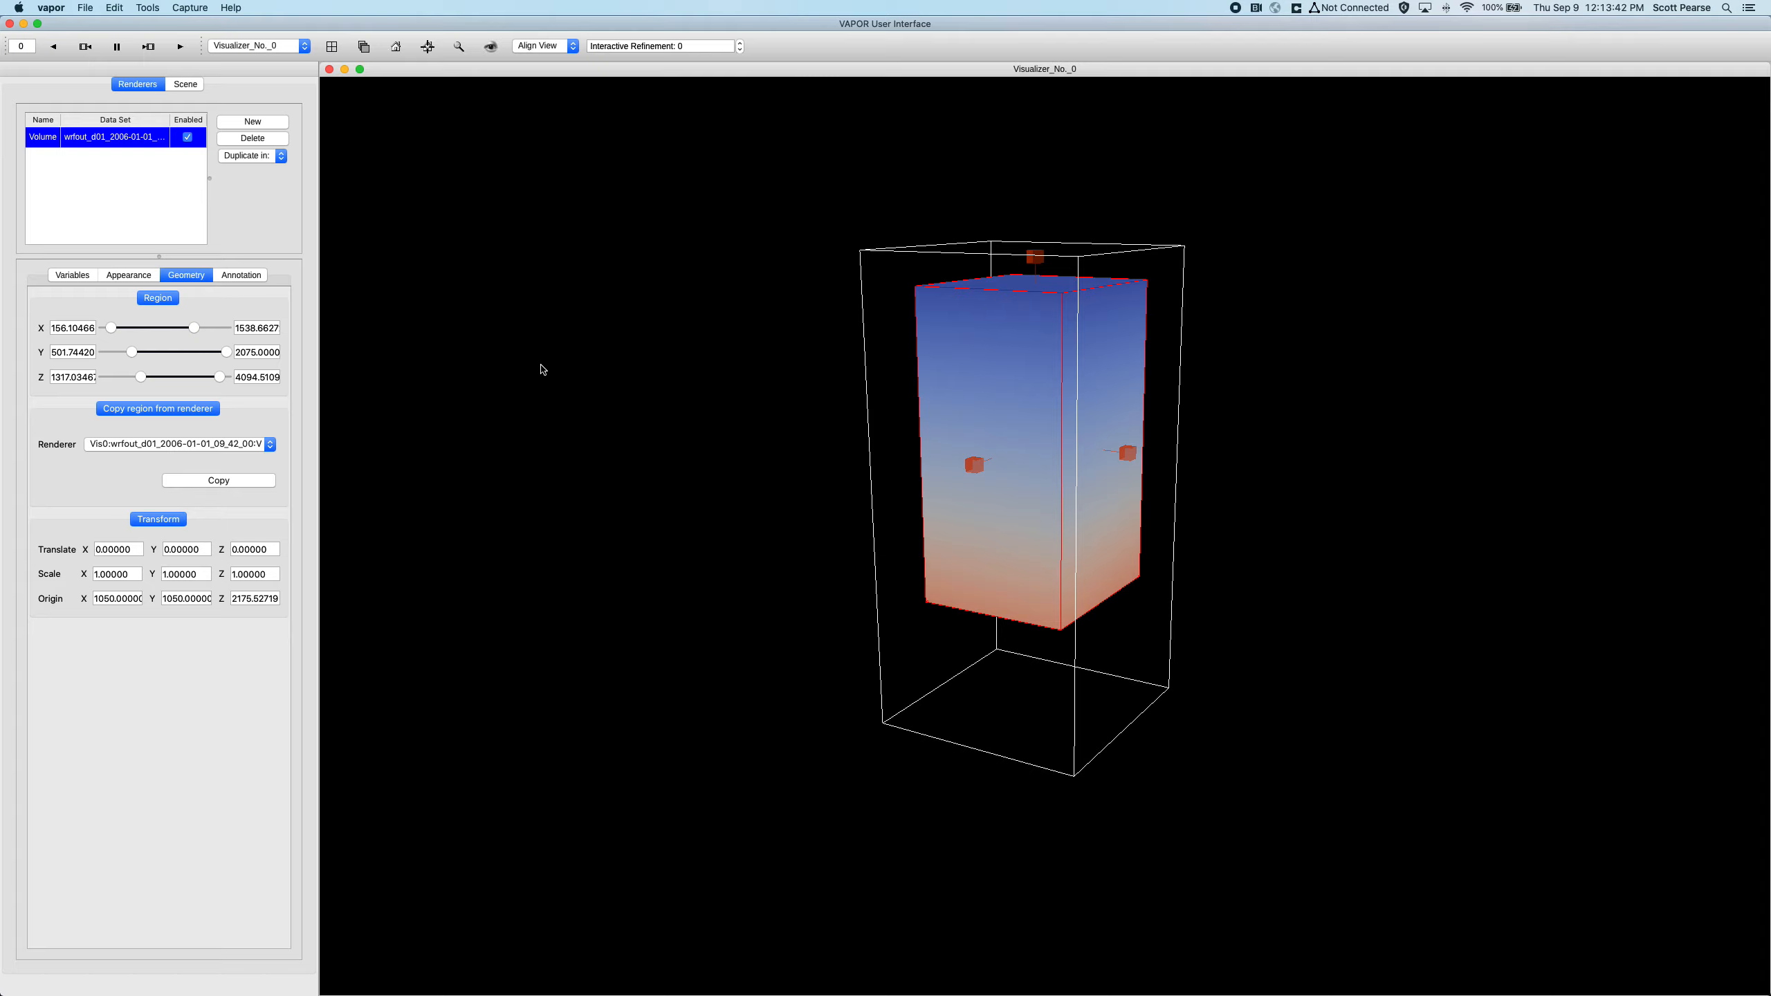
# Set the volume region's Z range to a minimum of 2000 and a maximum of 4000.
pyautogui.doubleClick(255, 378)
pyautogui.write('4000')
pyautogui.press('Return')
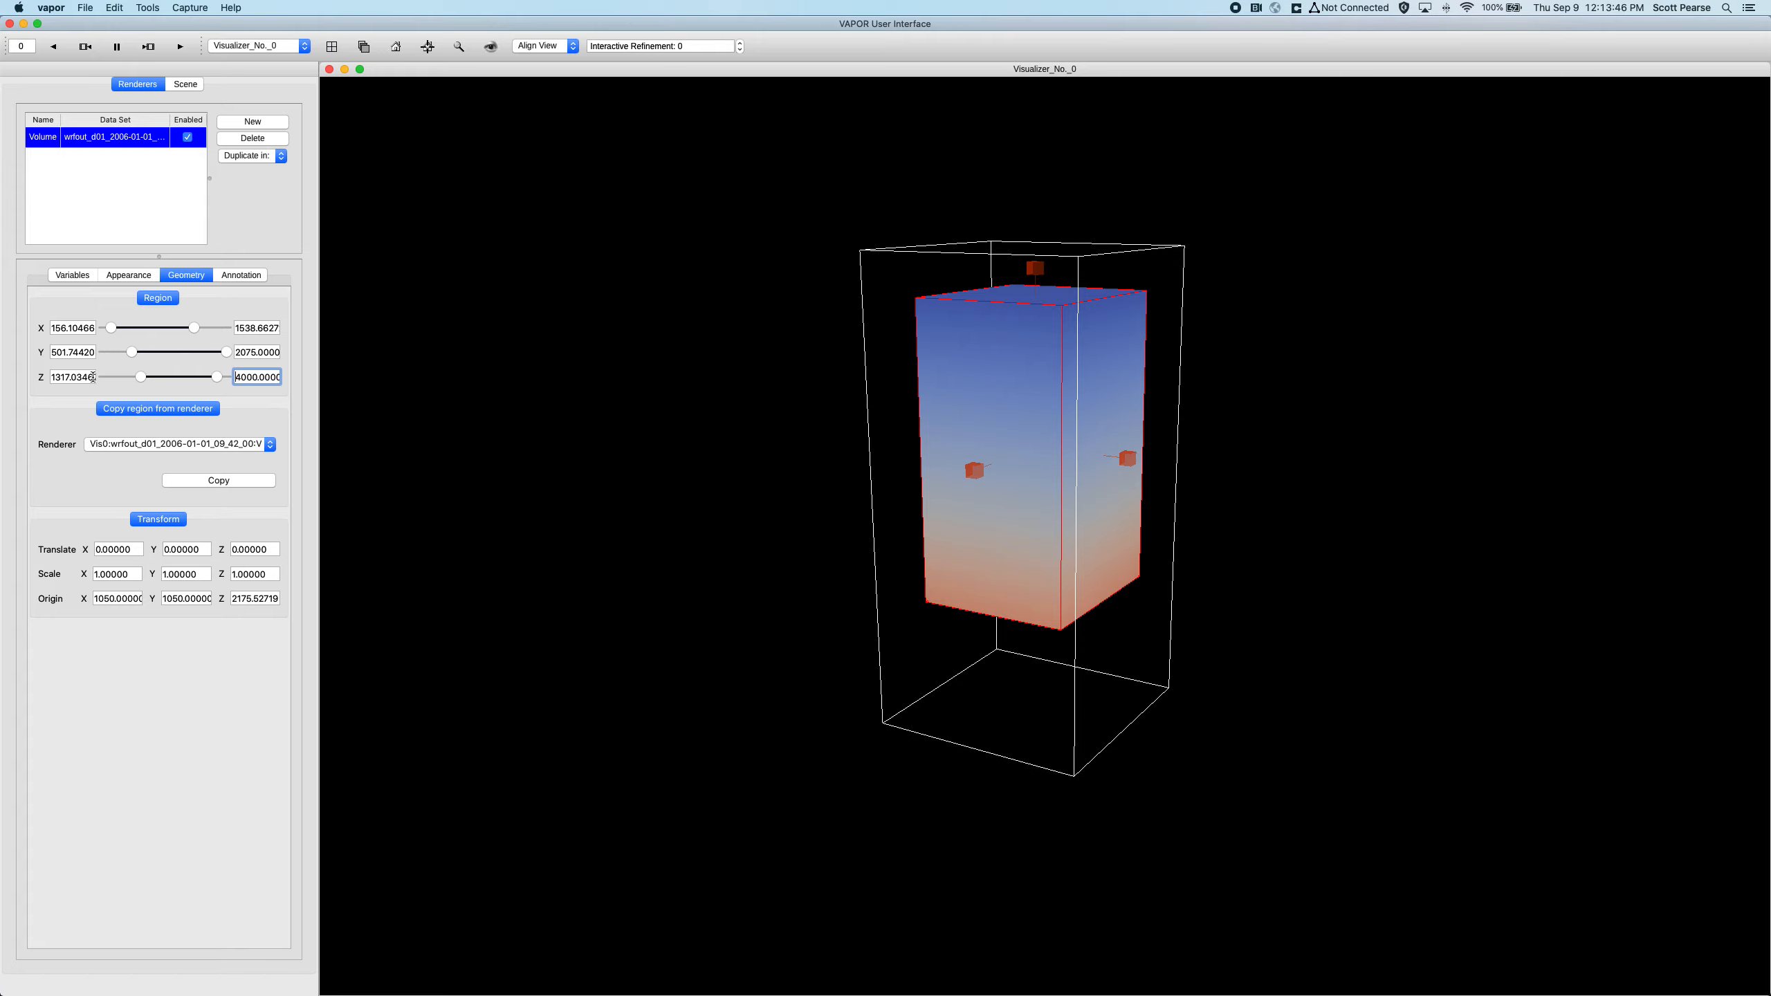
pyautogui.doubleClick(93, 377)
pyautogui.write('2000')
pyautogui.press('Return')
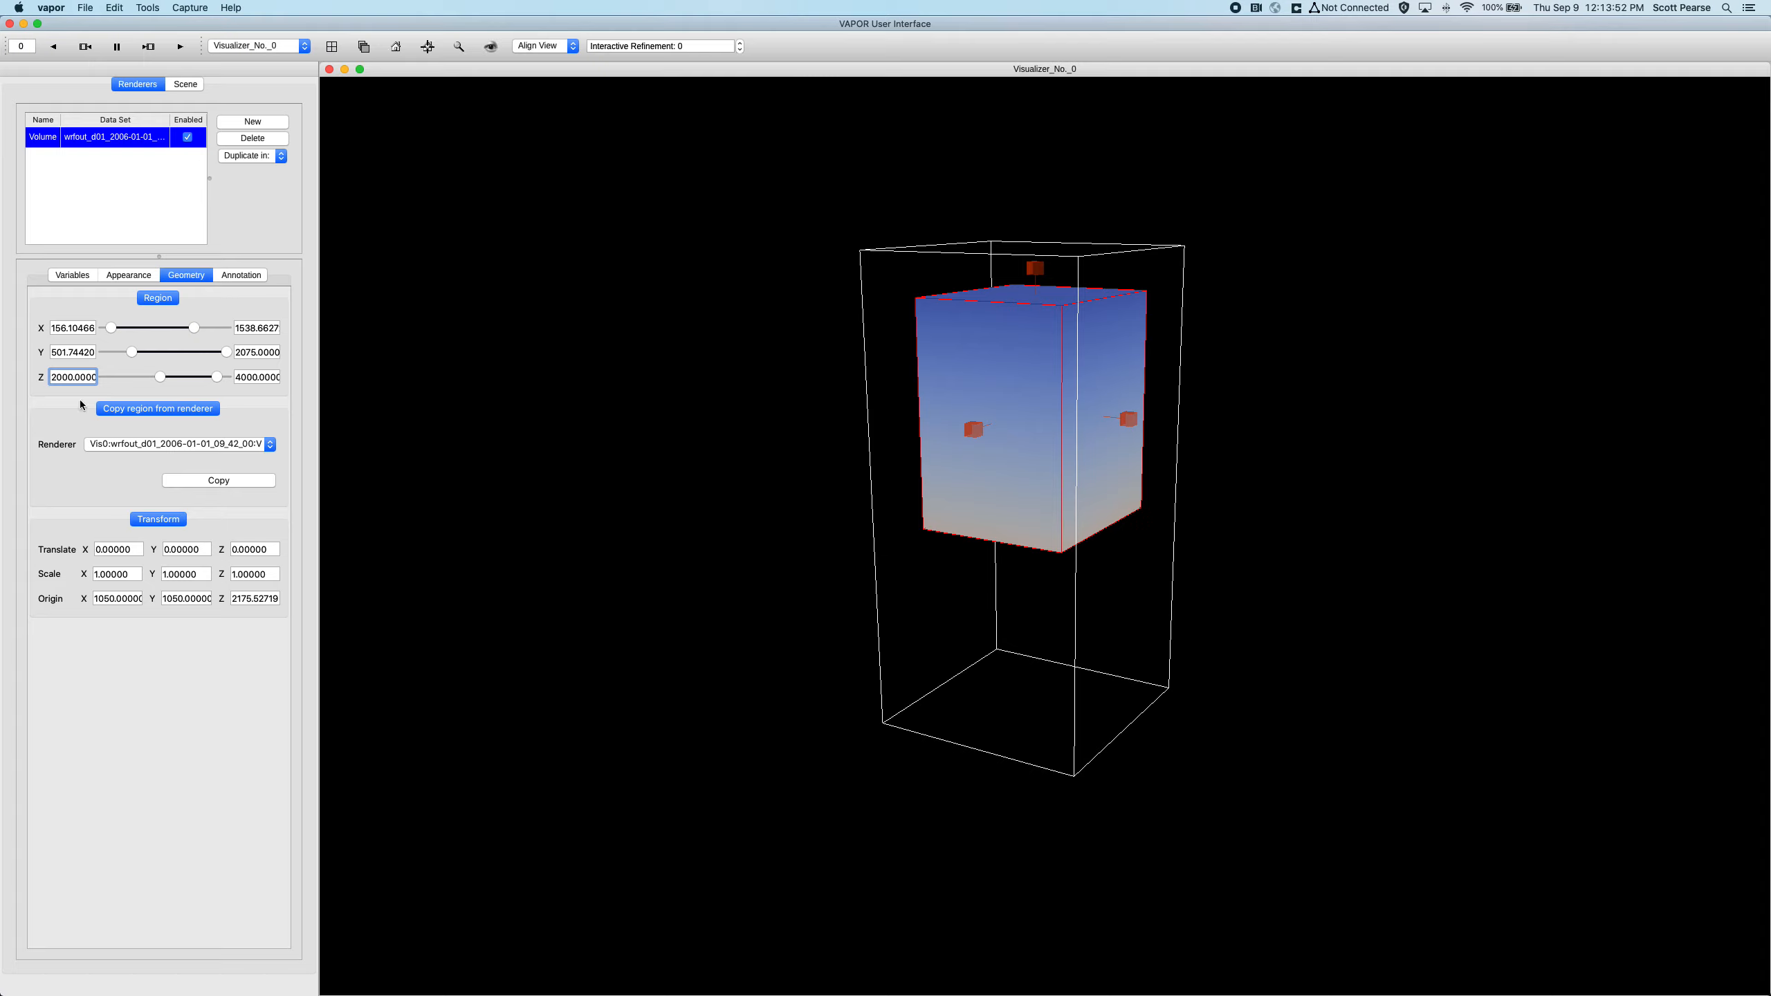
# Adjust the volume region to about Z 712–3440 and raise its X minimum to about 430.
pyautogui.click(60, 377)
pyautogui.click(243, 376)
pyautogui.doubleClick(243, 376)
pyautogui.moveTo(186, 377); pyautogui.dragTo(160, 379)
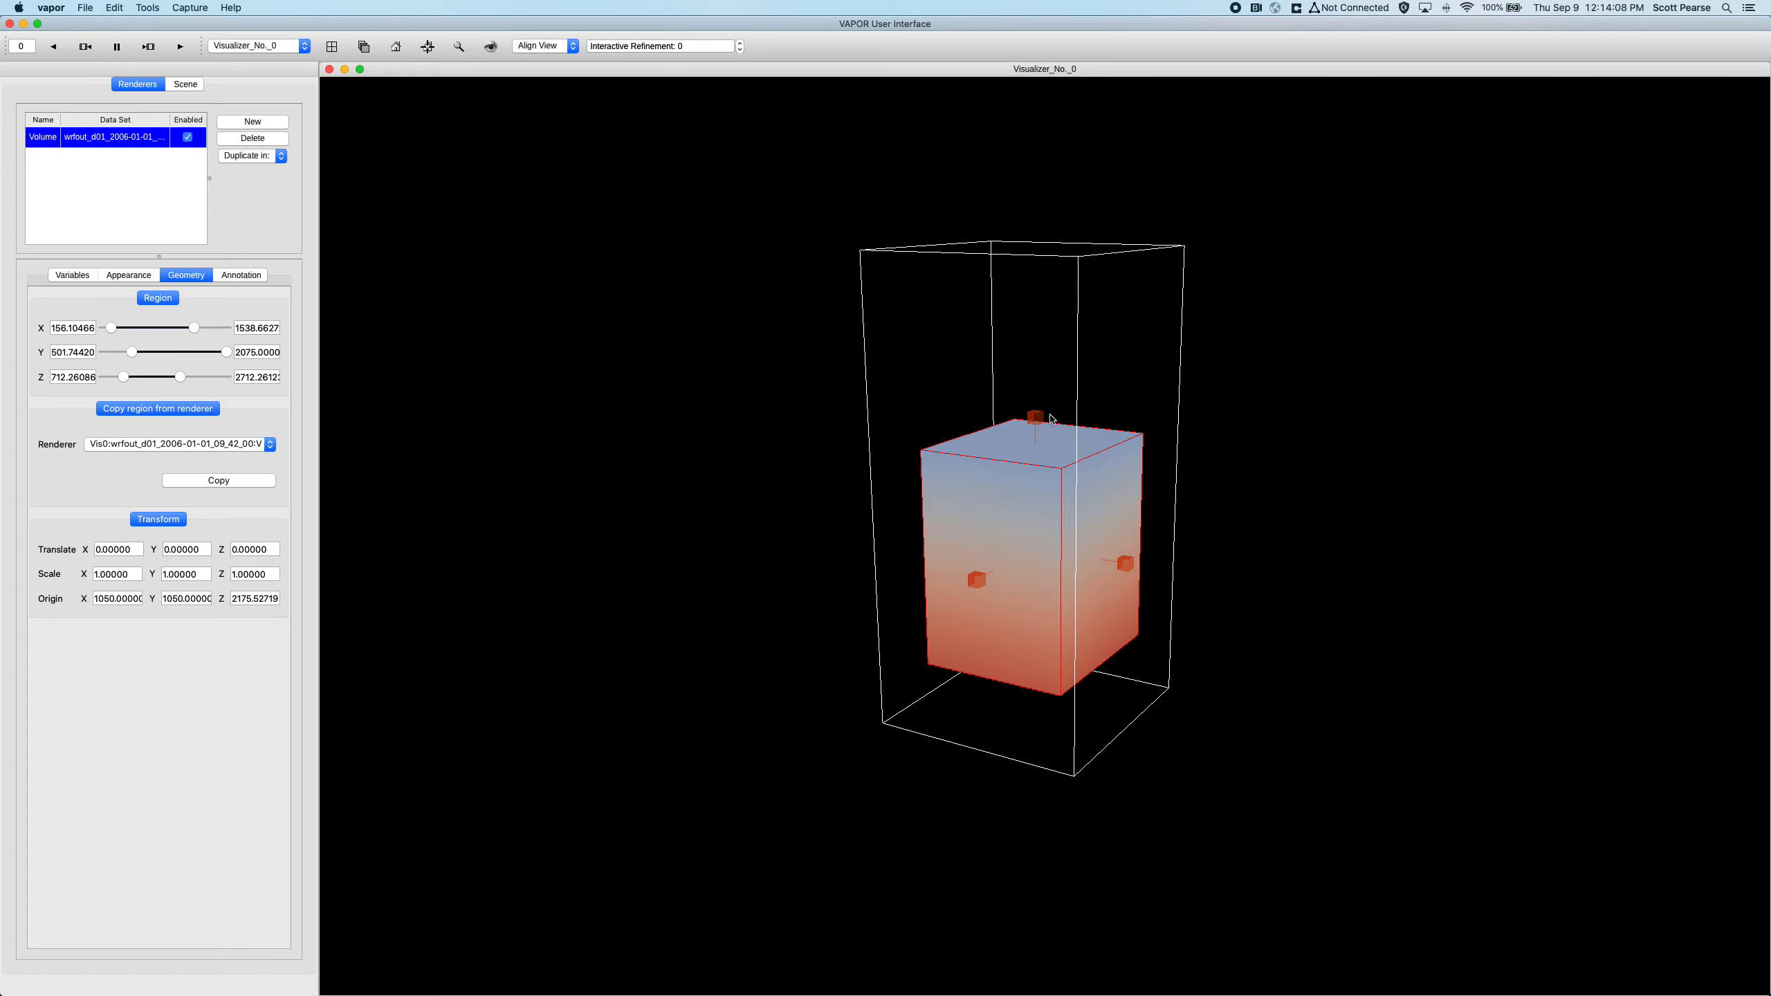
pyautogui.moveTo(1053, 418); pyautogui.dragTo(1032, 332)
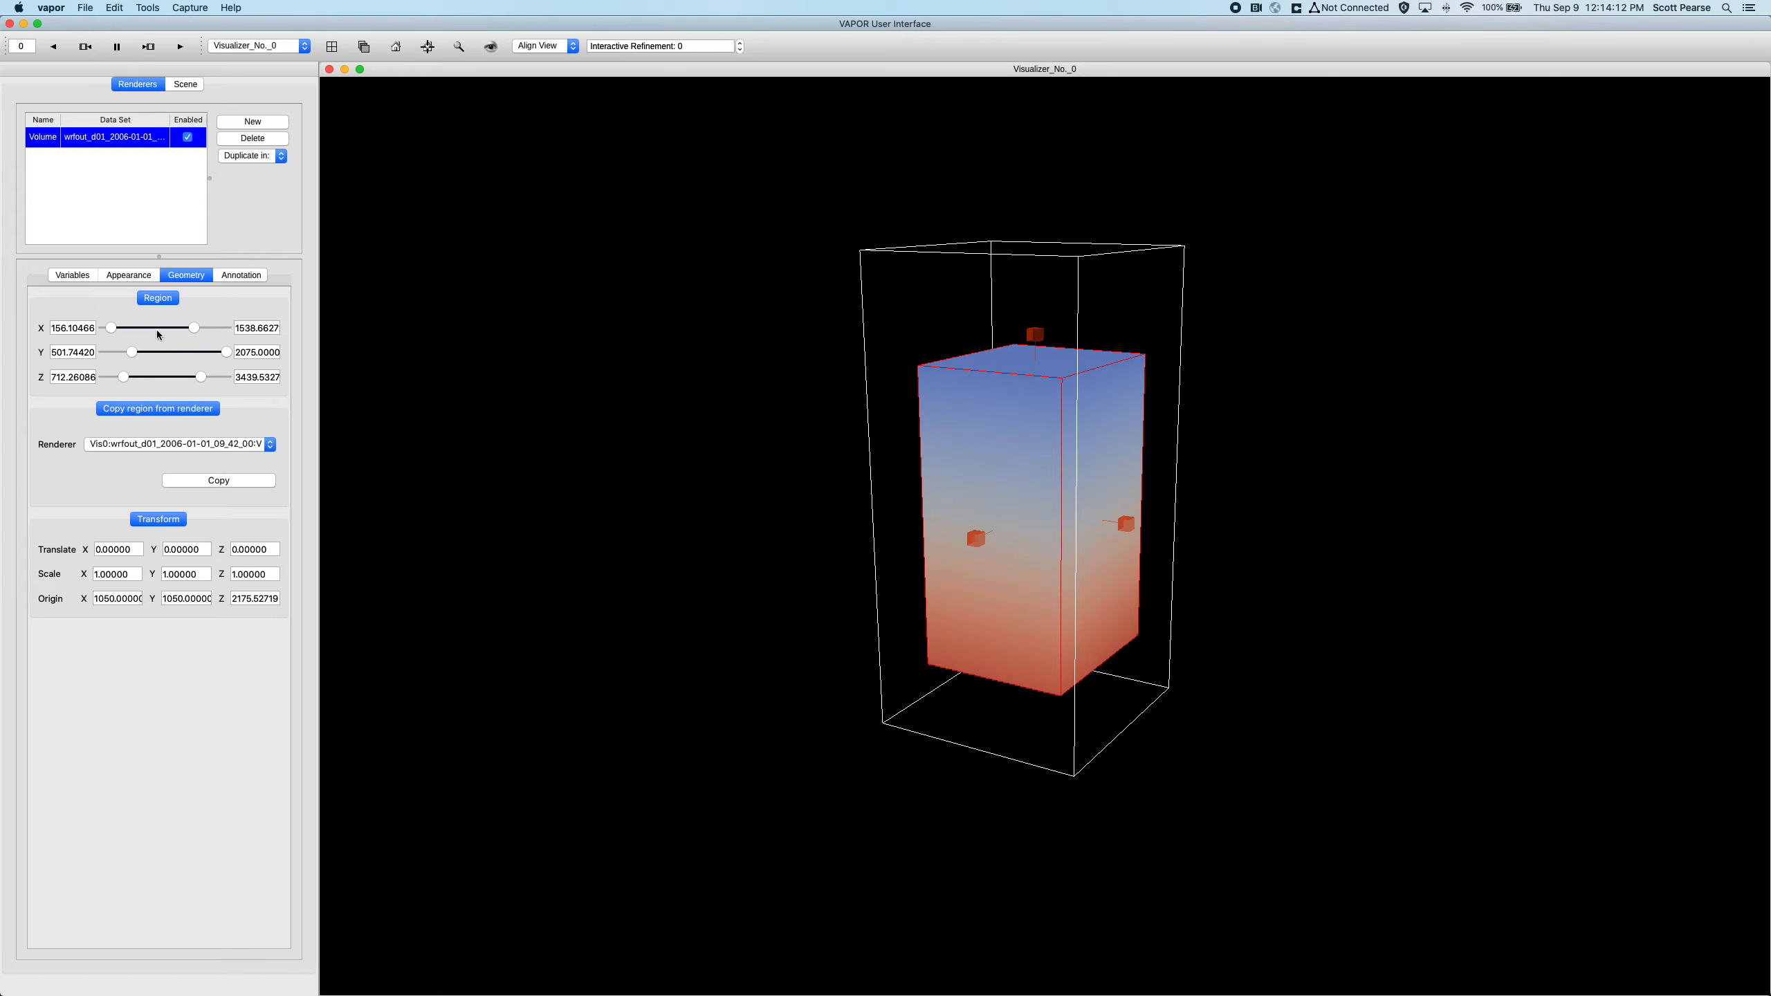
pyautogui.moveTo(111, 330); pyautogui.dragTo(127, 334)
pyautogui.doubleClick(73, 329)
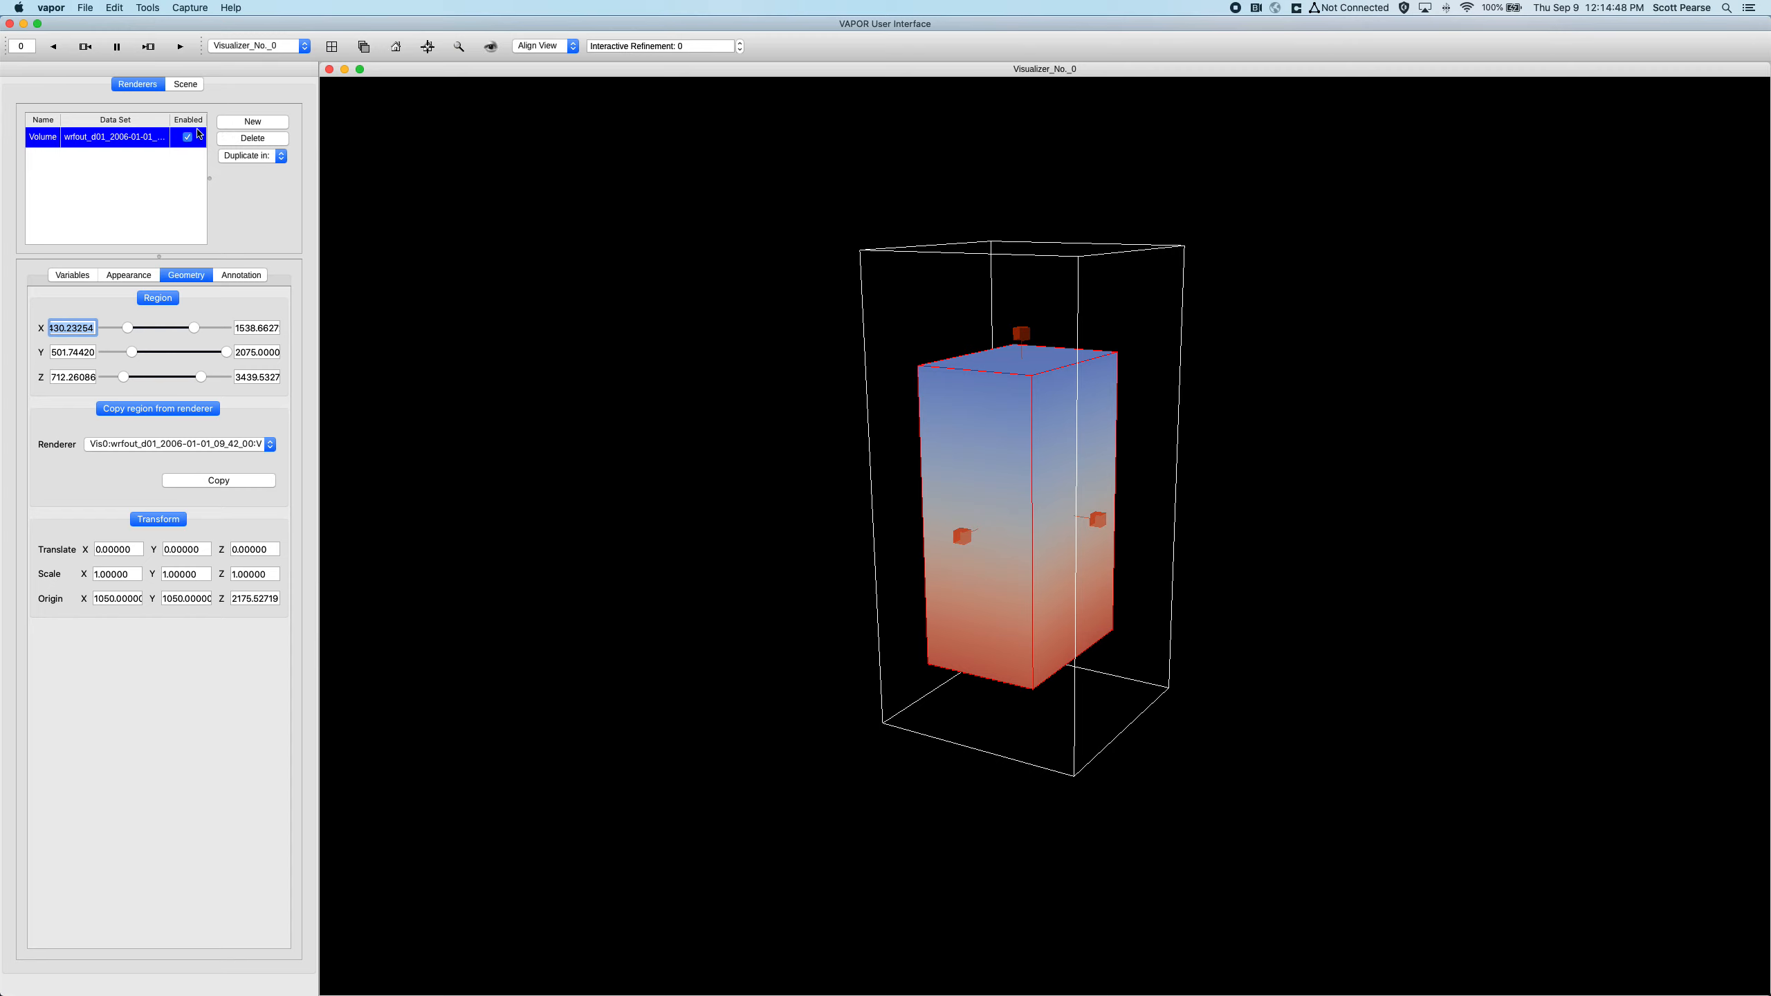
# Create a new IsoSurface renderer for the wrfout_d01_2006-01-01_09_42_00 data set.
pyautogui.click(268, 125)
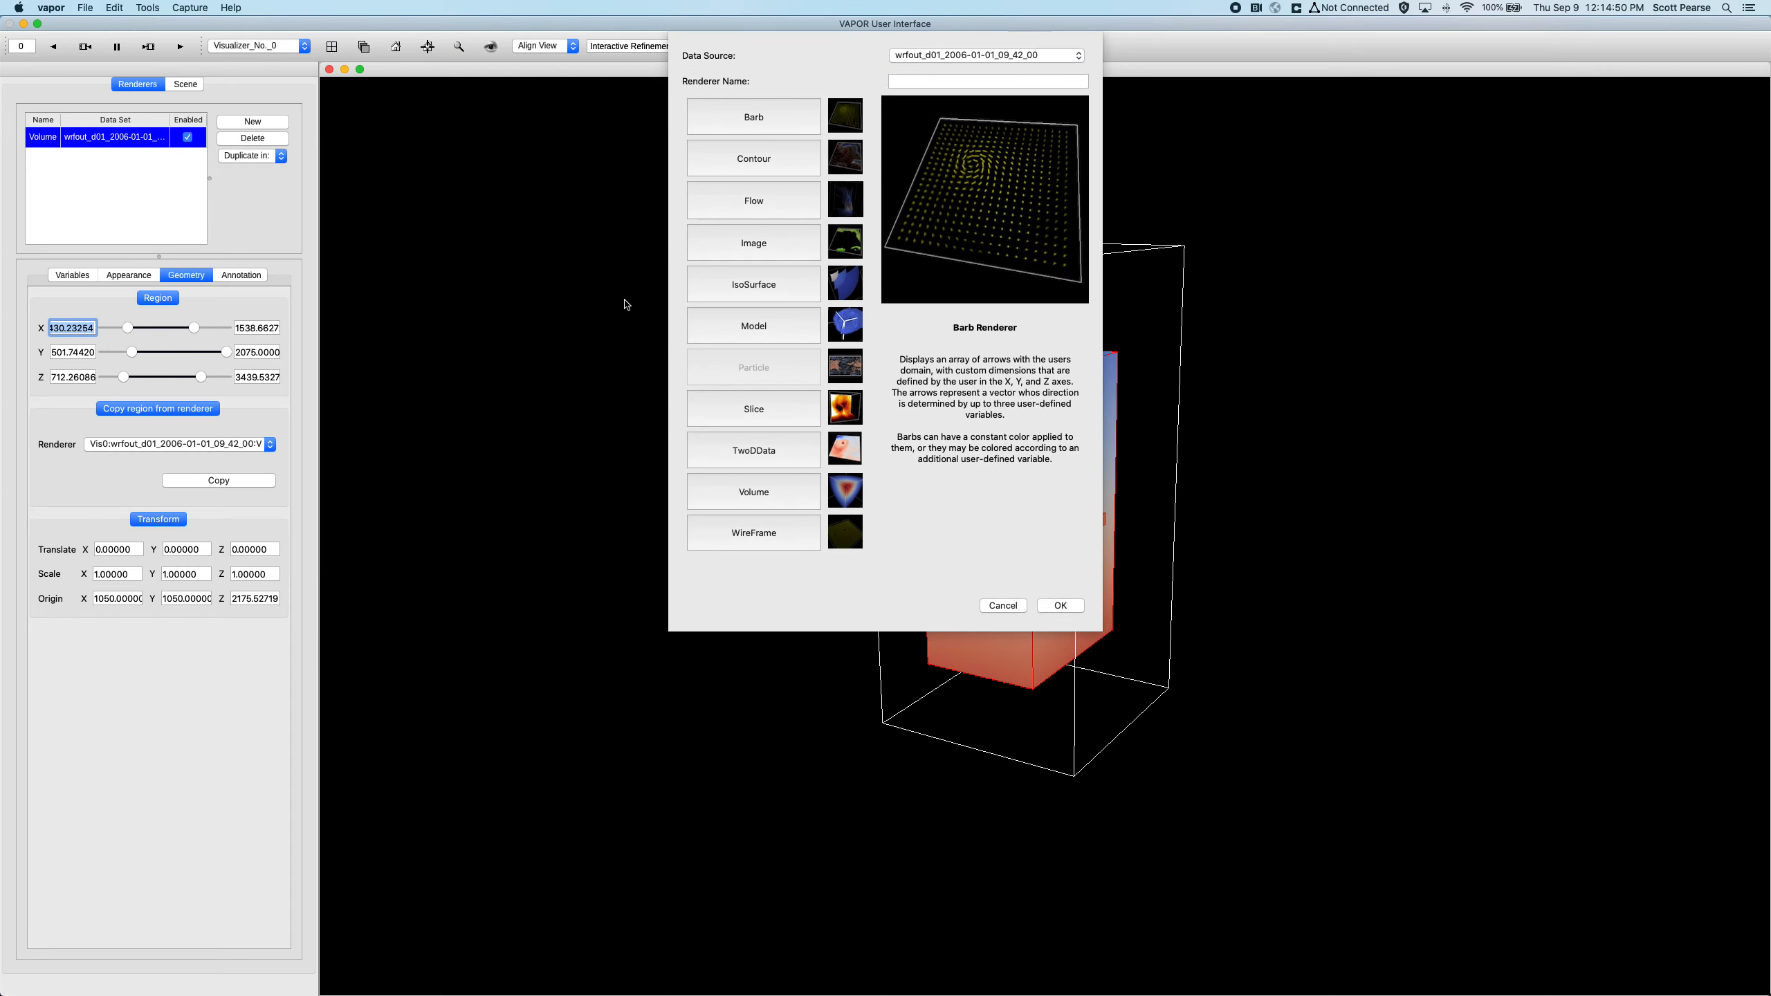
pyautogui.click(764, 253)
pyautogui.click(768, 279)
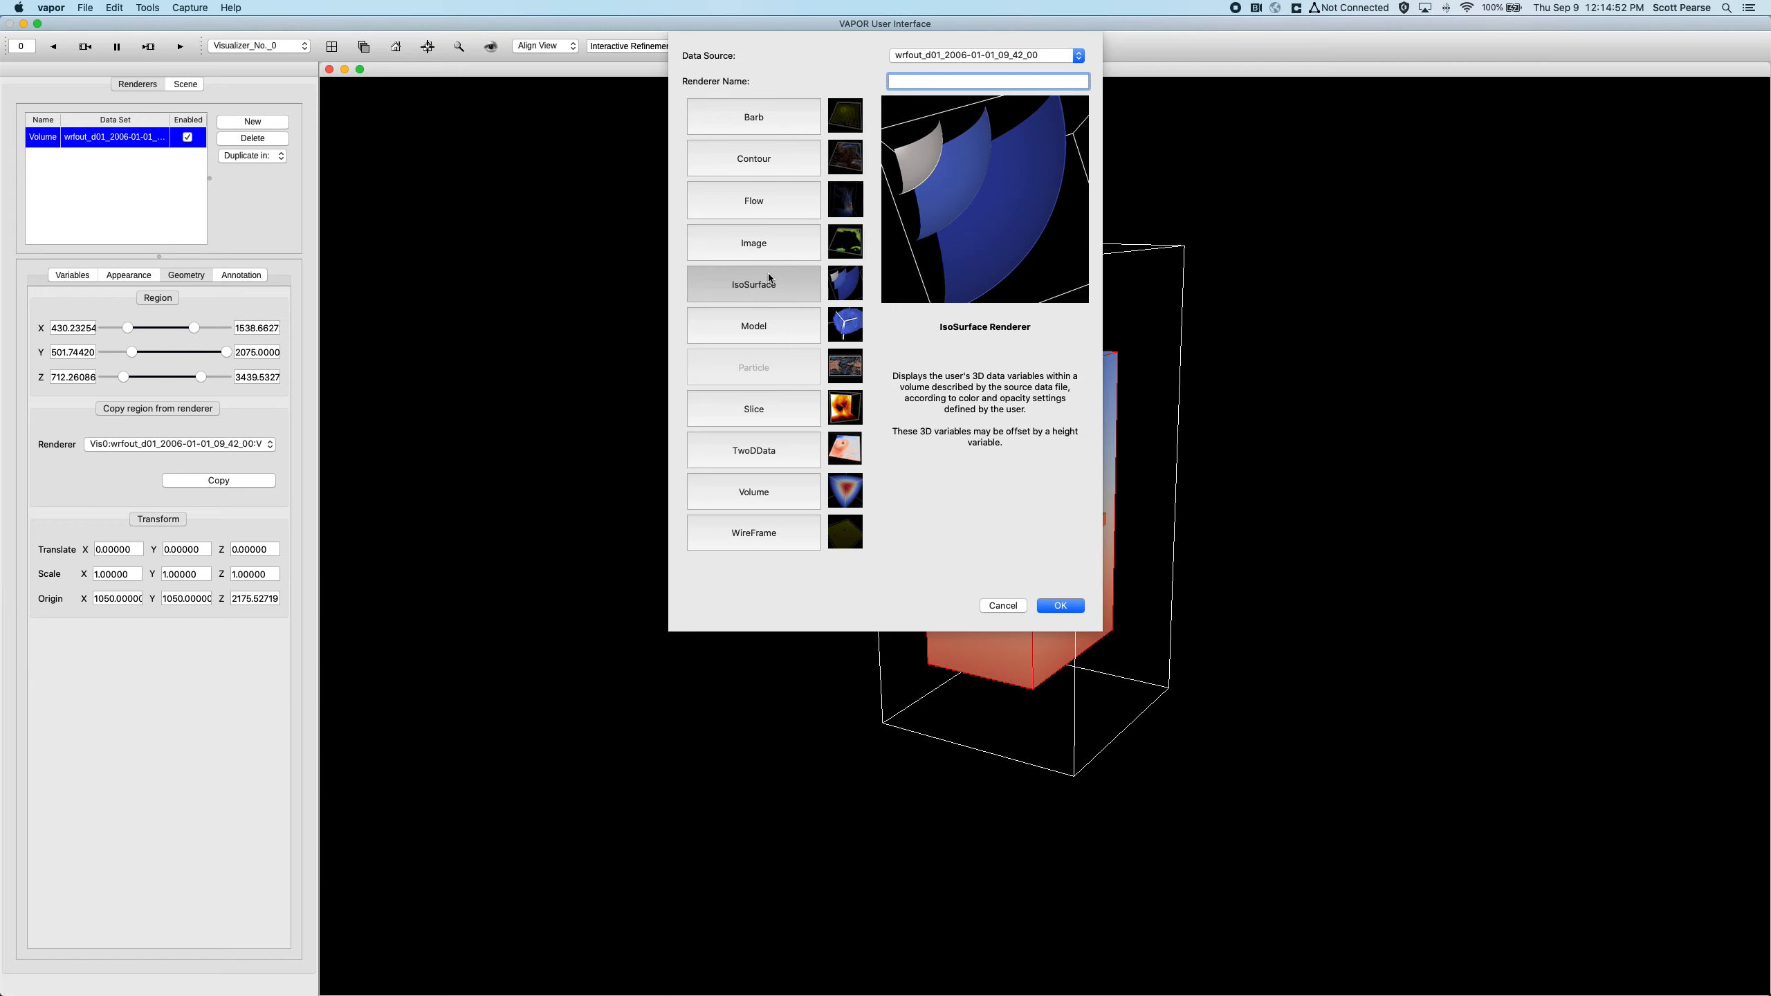
pyautogui.press('Return')
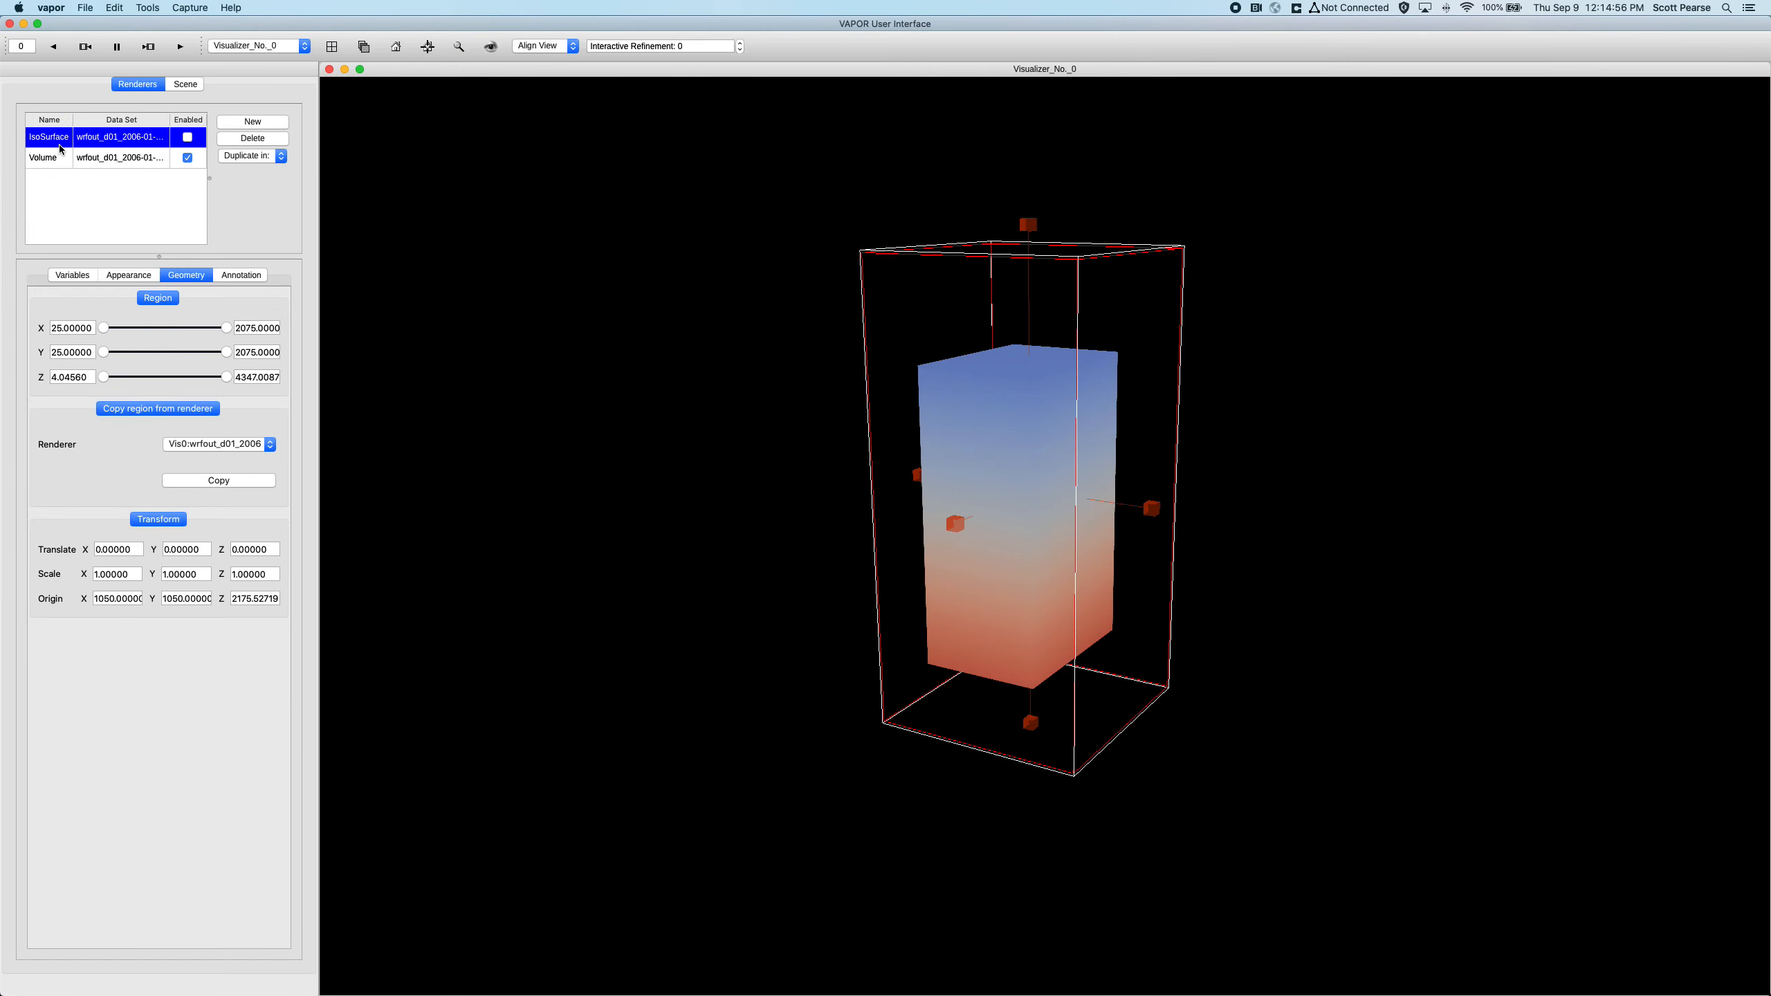
# Disable the Volume renderer and enable the IsoSurface renderer in the renderer list.
pyautogui.click(60, 162)
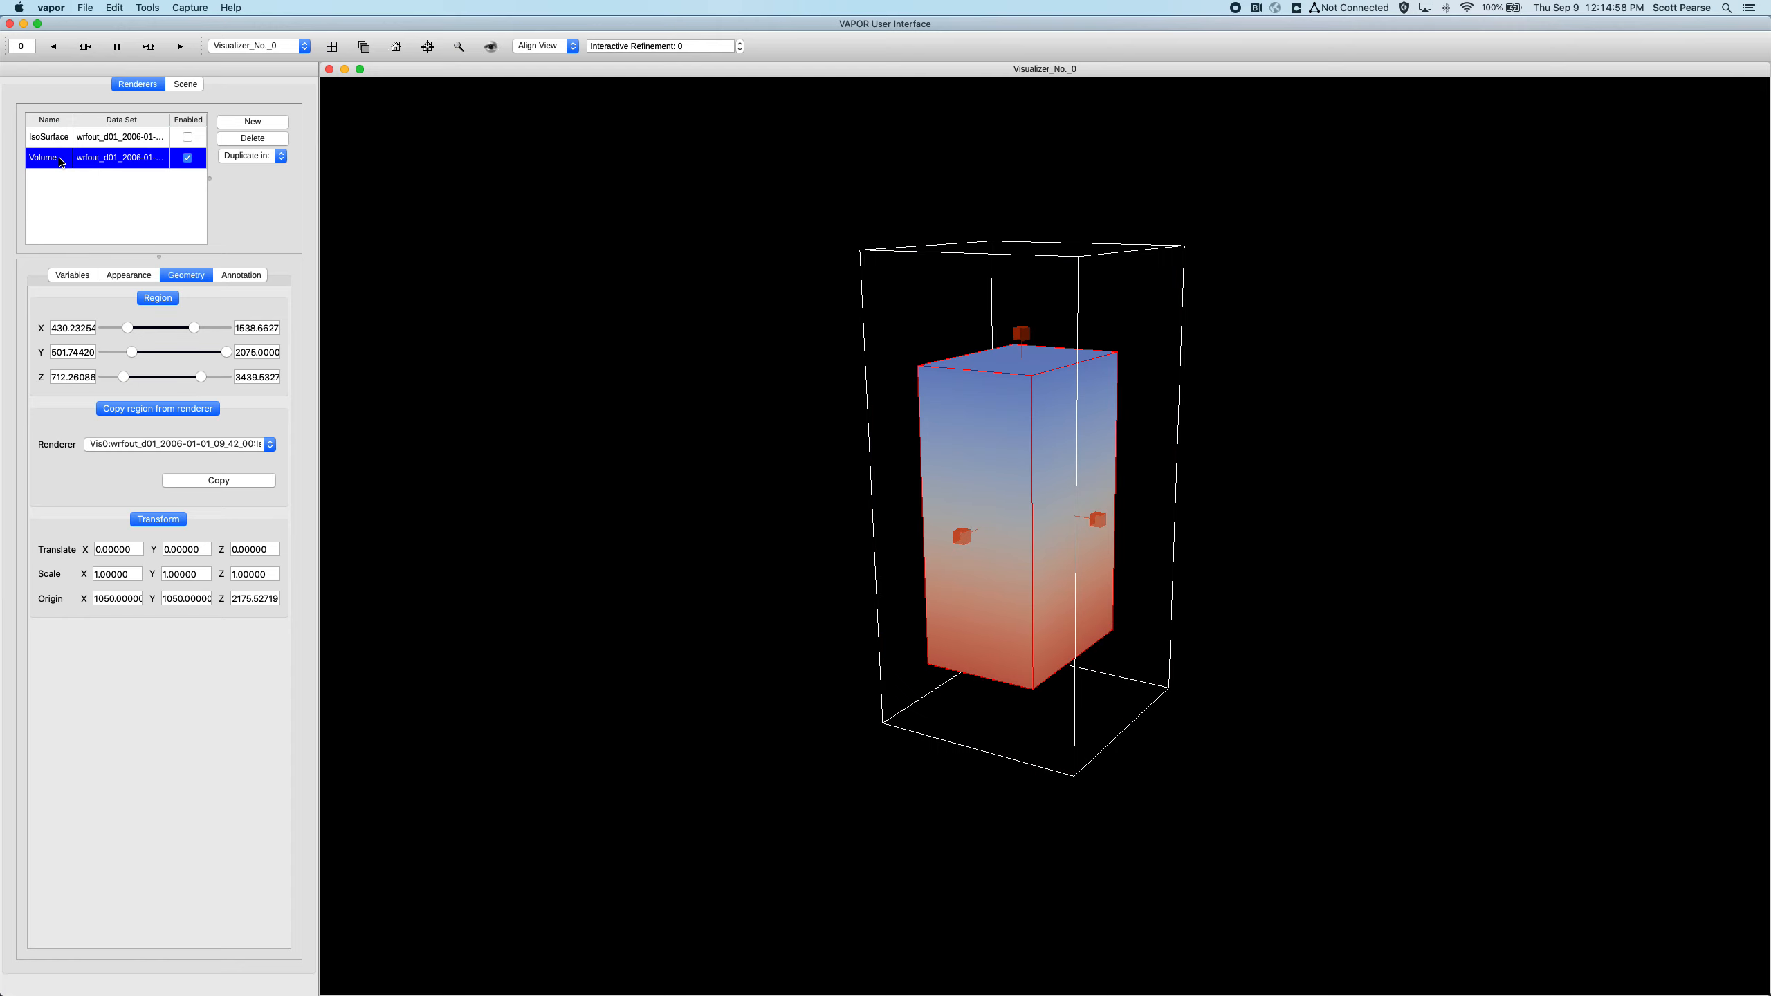
pyautogui.click(105, 143)
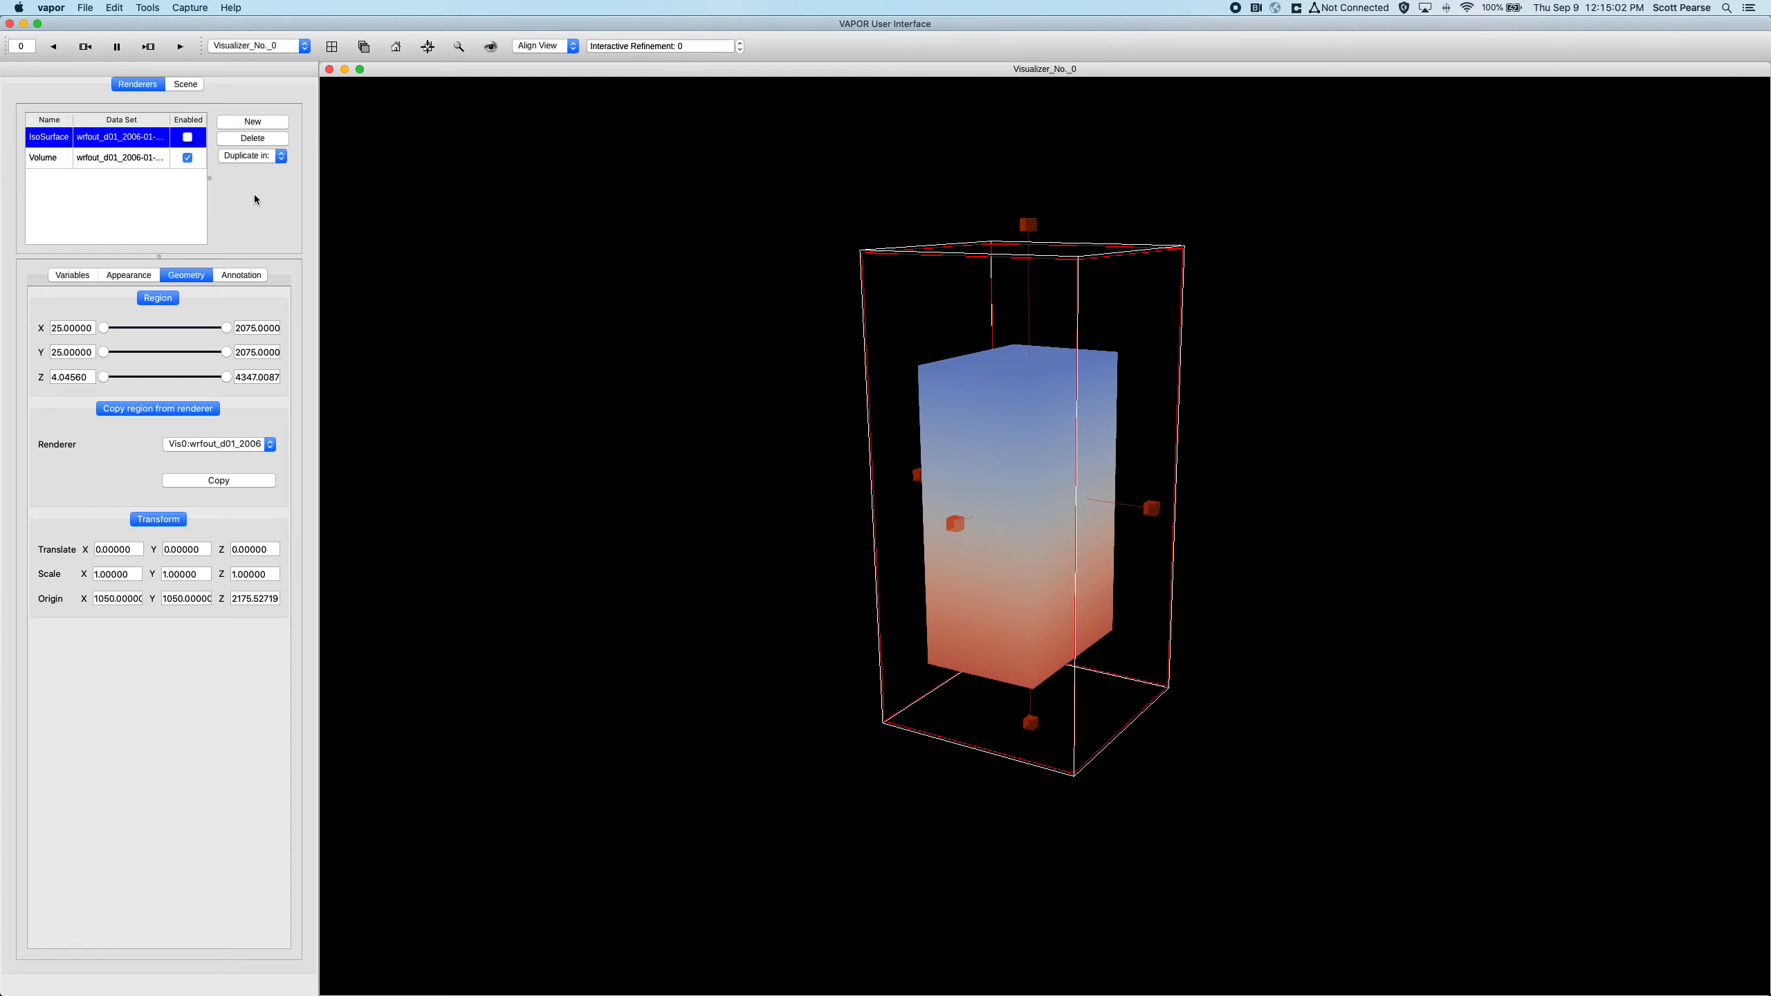
pyautogui.moveTo(848, 312); pyautogui.dragTo(815, 402, button='right')
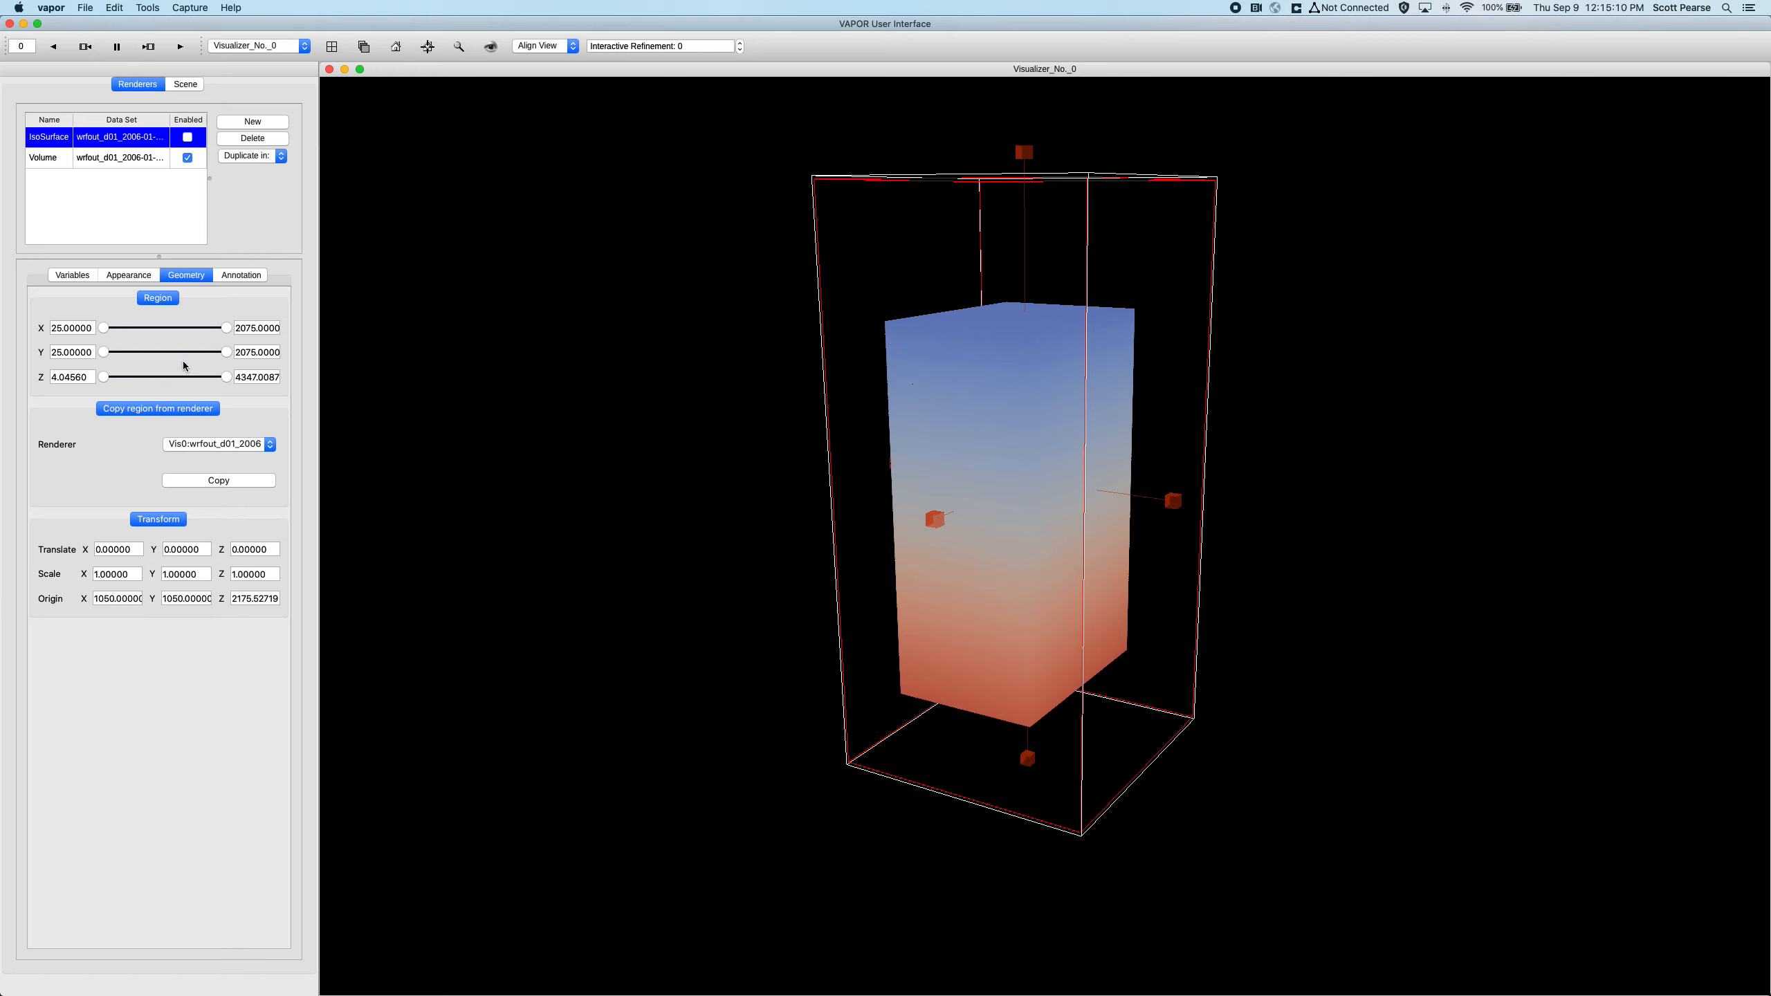
pyautogui.click(188, 158)
pyautogui.click(188, 138)
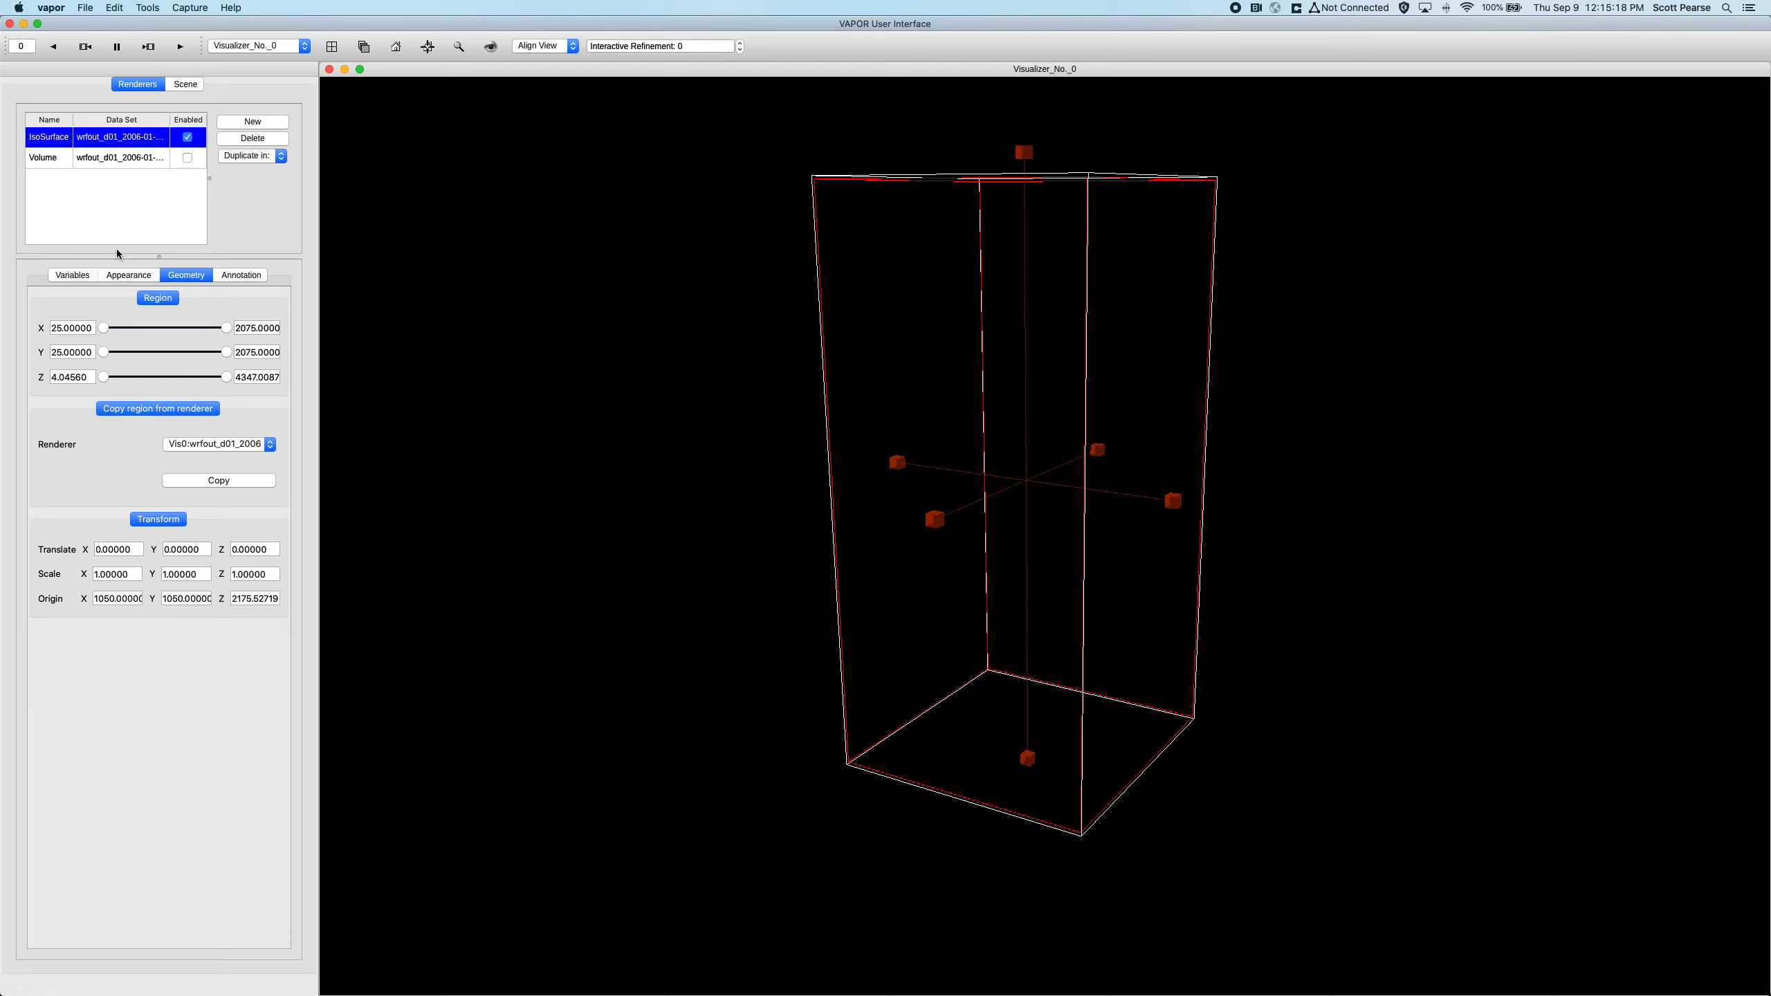
# Set the IsoSurface renderer's variable name to QVAPOR.
pyautogui.click(72, 275)
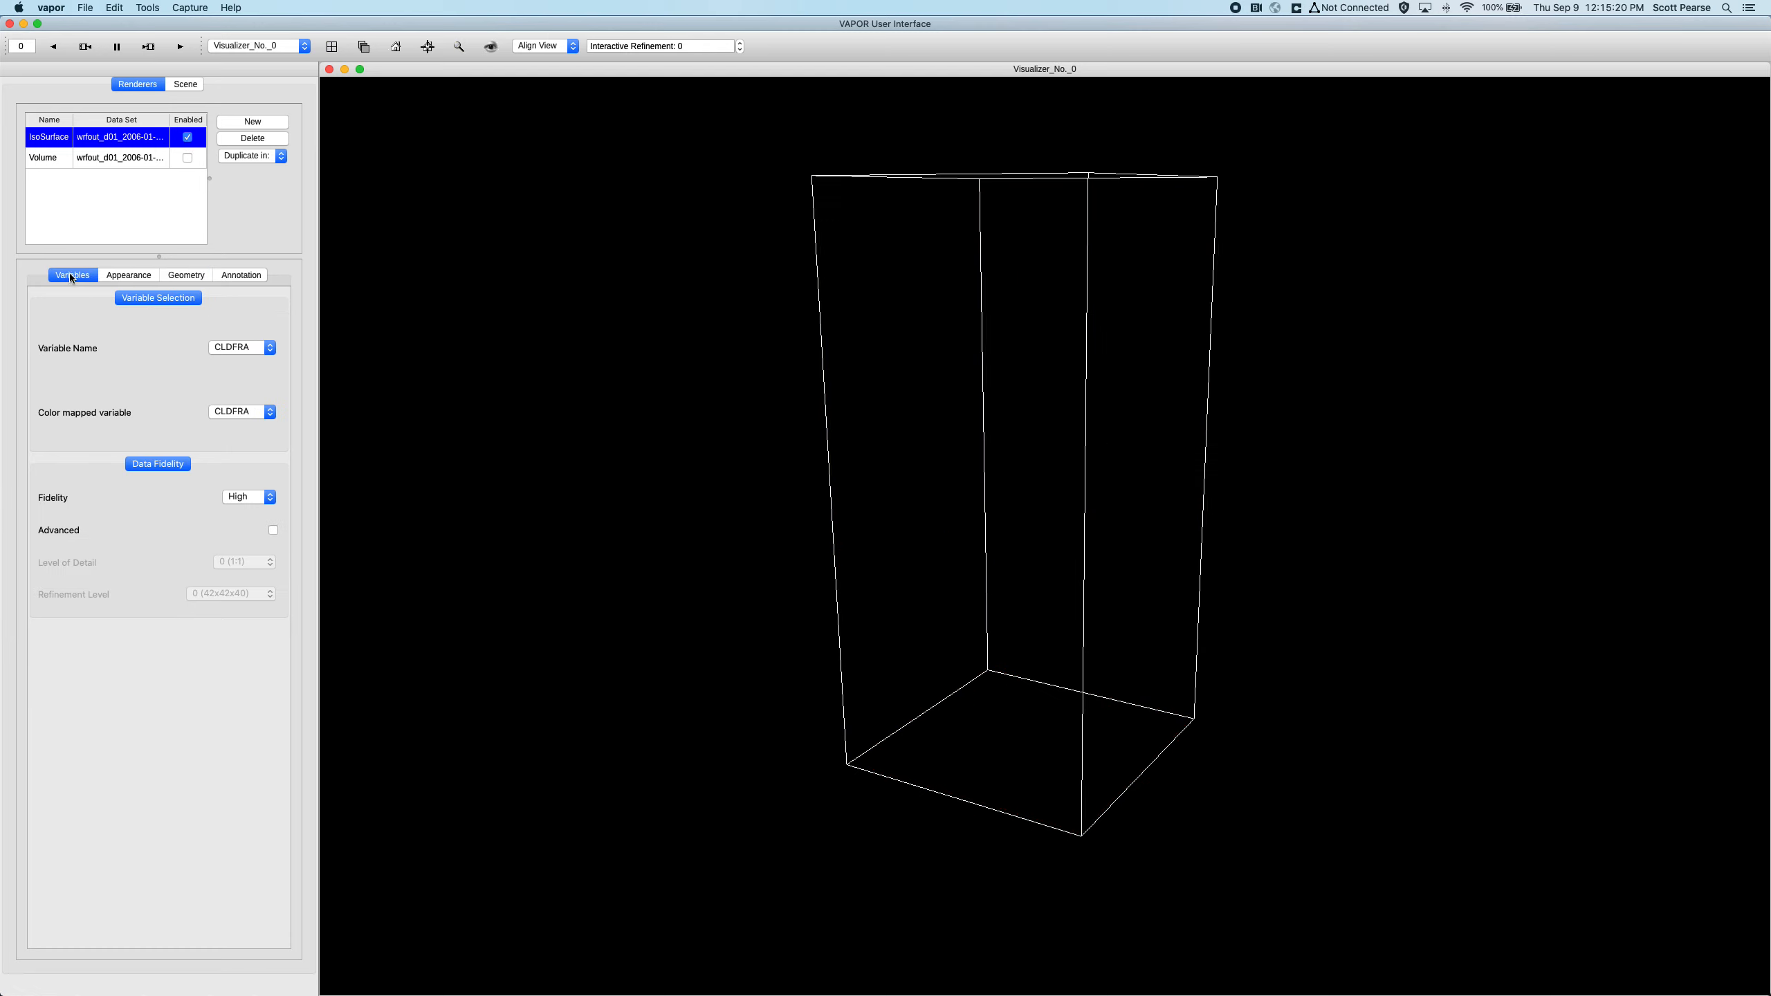
pyautogui.click(242, 348)
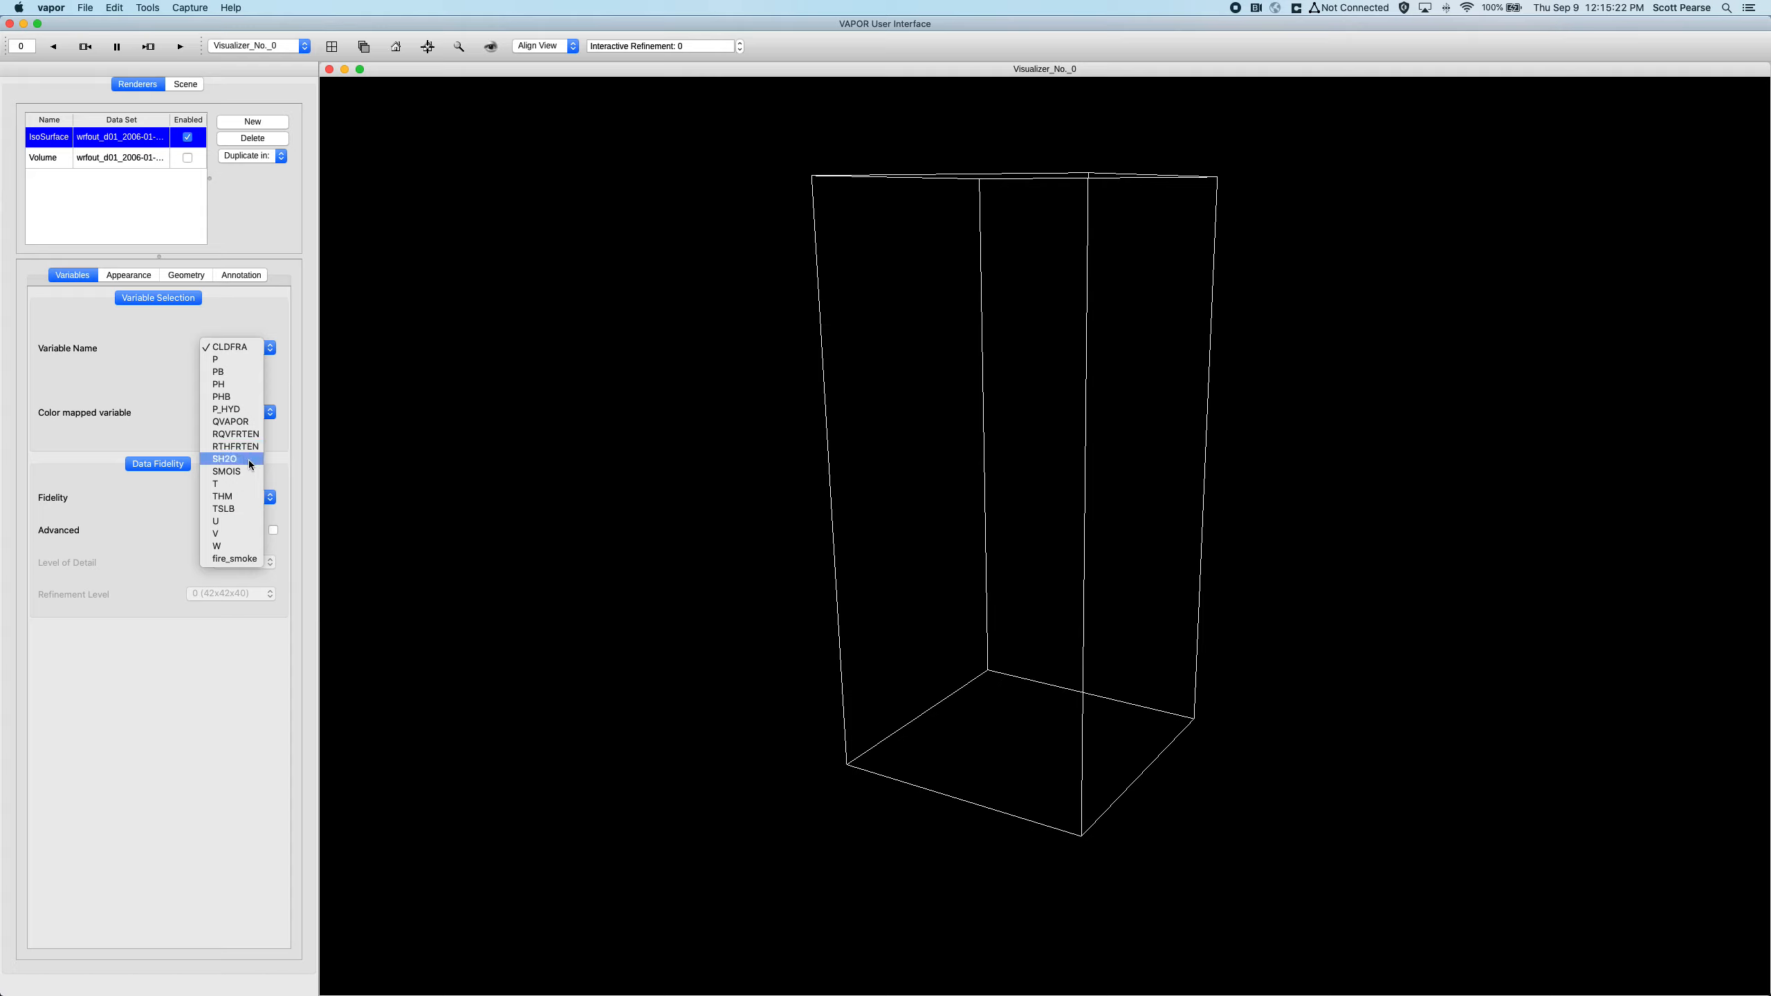
pyautogui.click(249, 422)
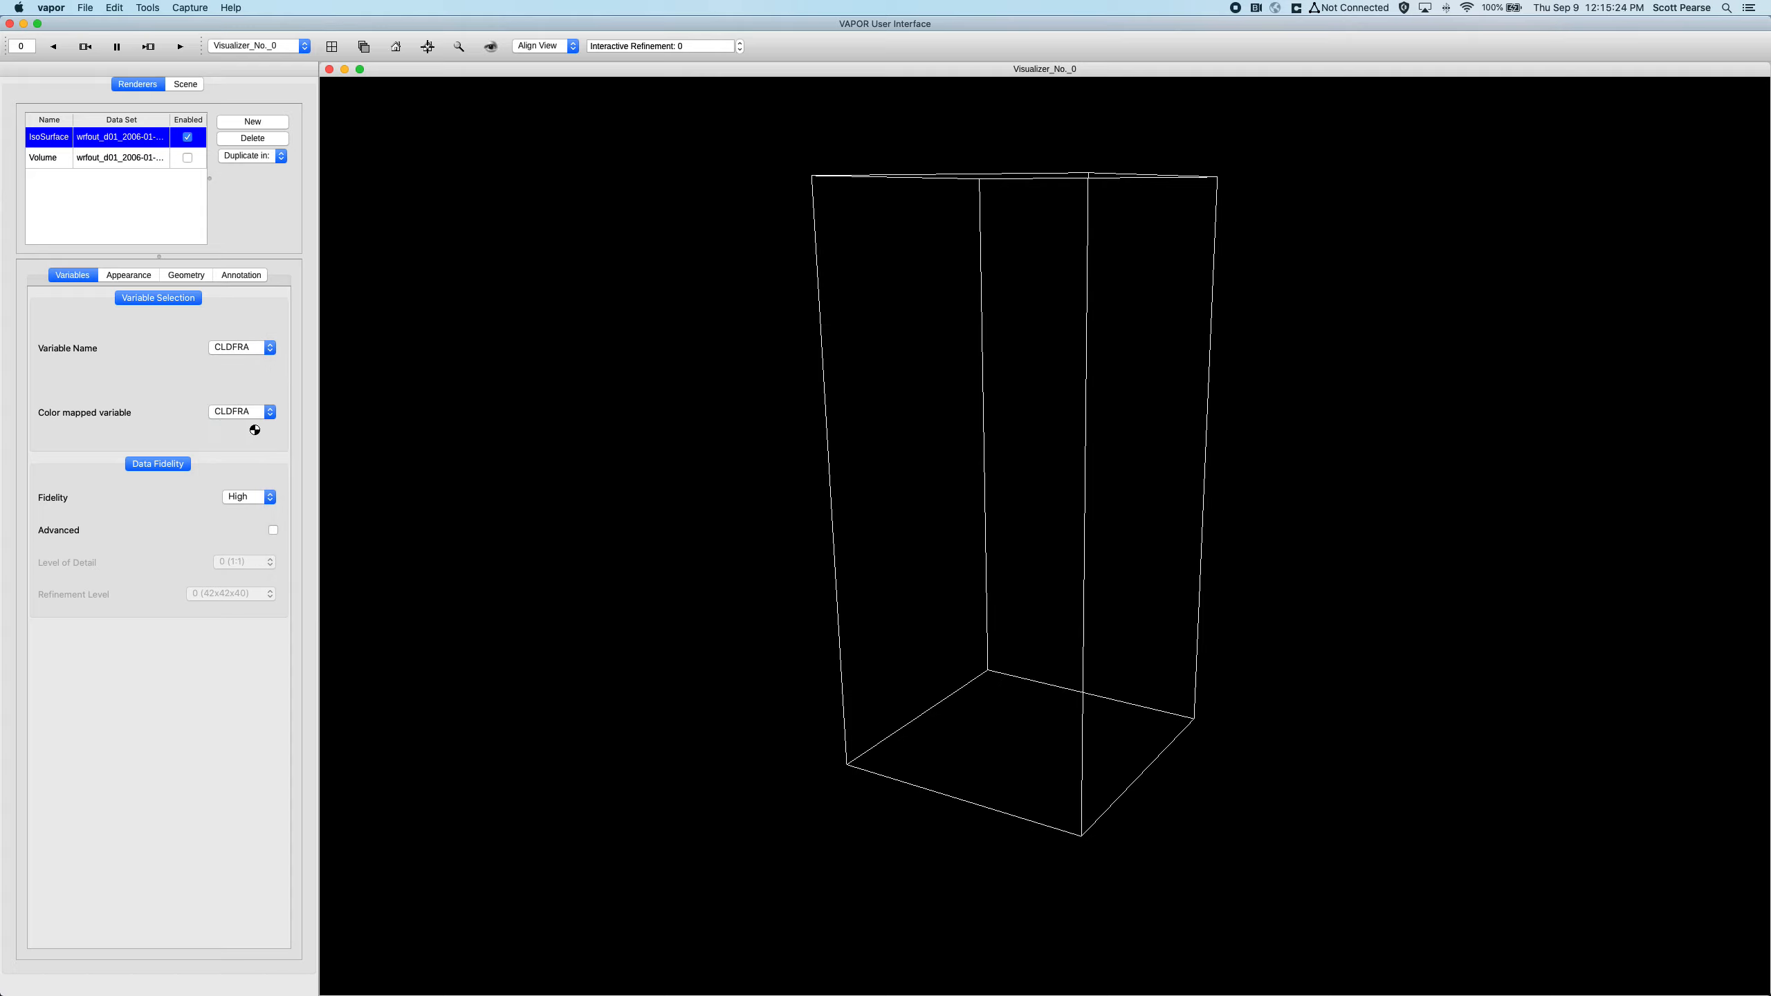
pyautogui.moveTo(616, 362); pyautogui.dragTo(879, 441)
pyautogui.moveTo(980, 489); pyautogui.dragTo(1014, 227, button='right')
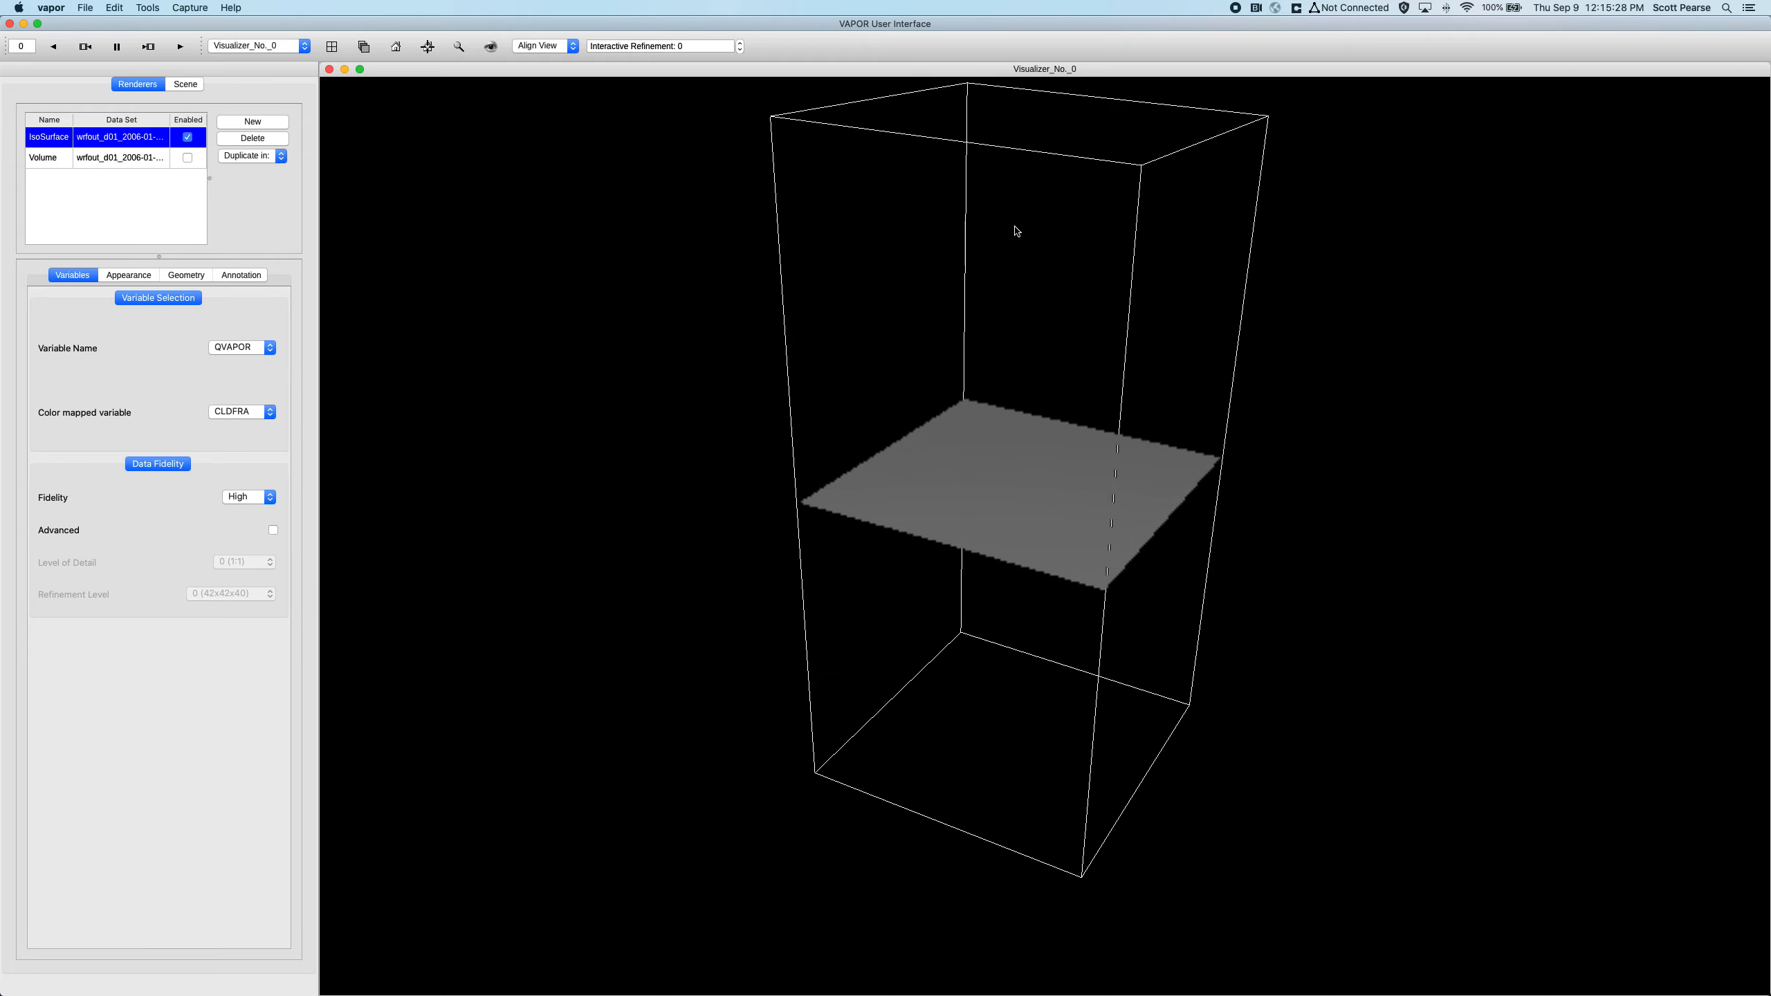
pyautogui.moveTo(835, 398); pyautogui.dragTo(826, 414)
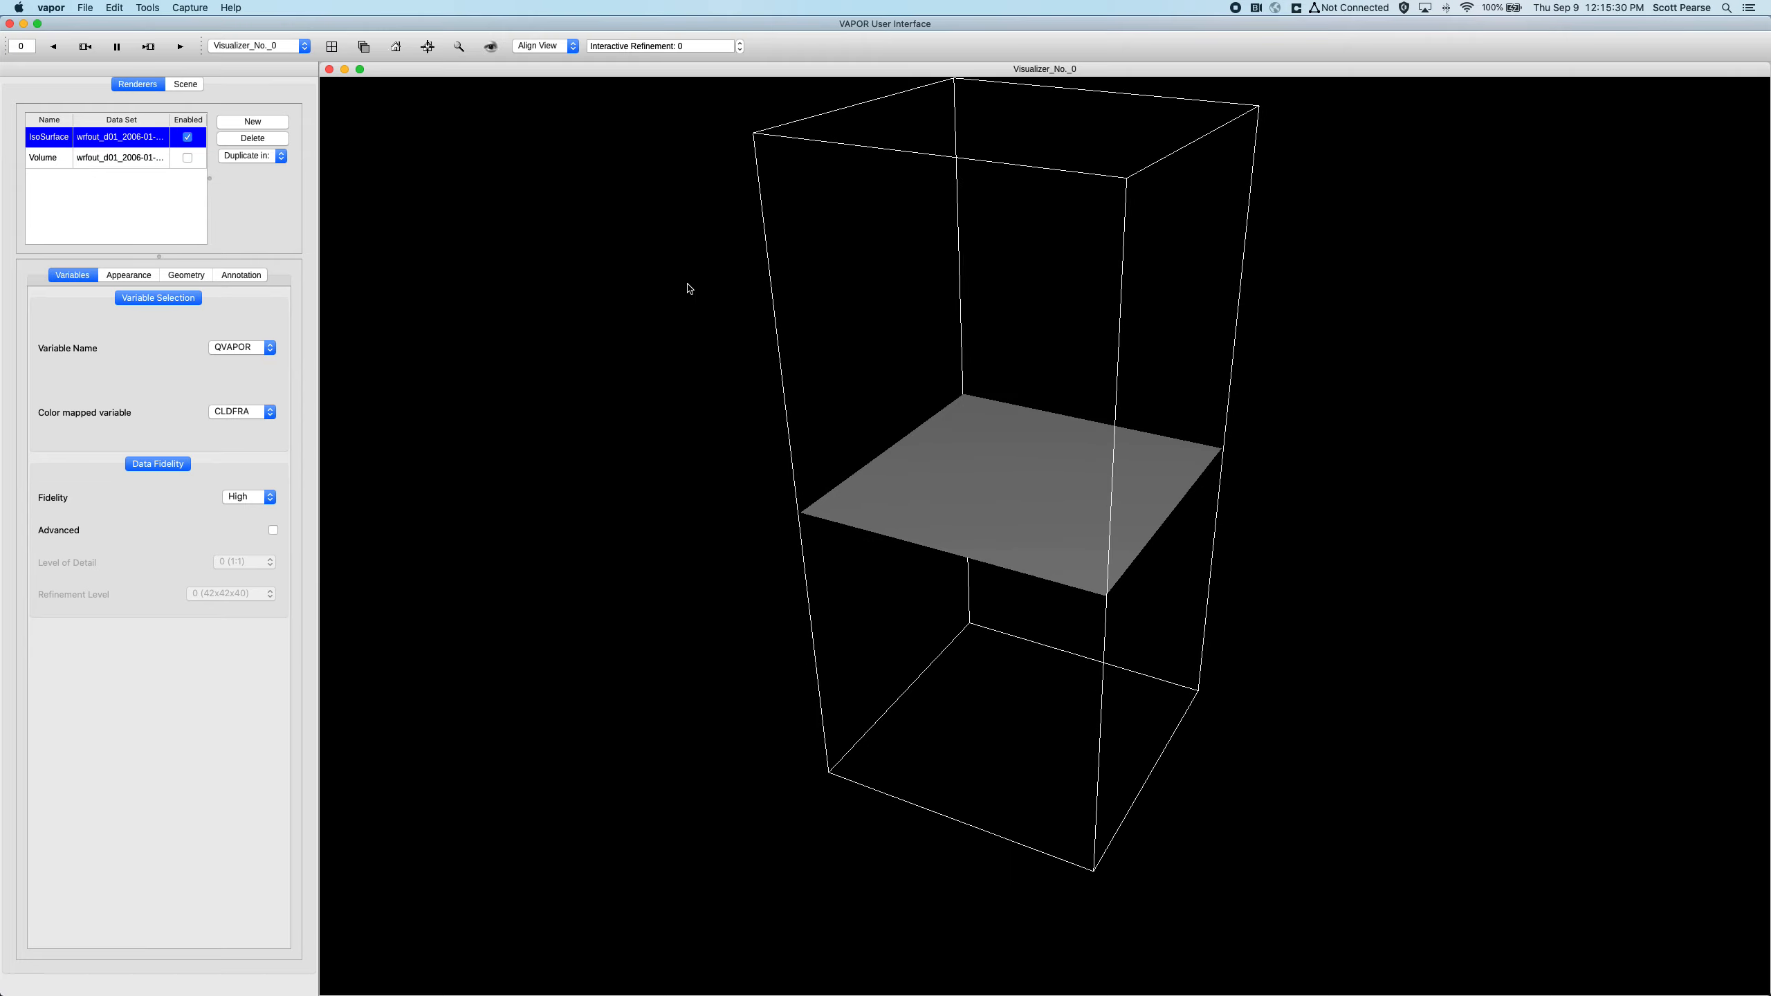
# Copy the Volume renderer's Geometry region to the IsoSurface renderer.
pyautogui.click(174, 276)
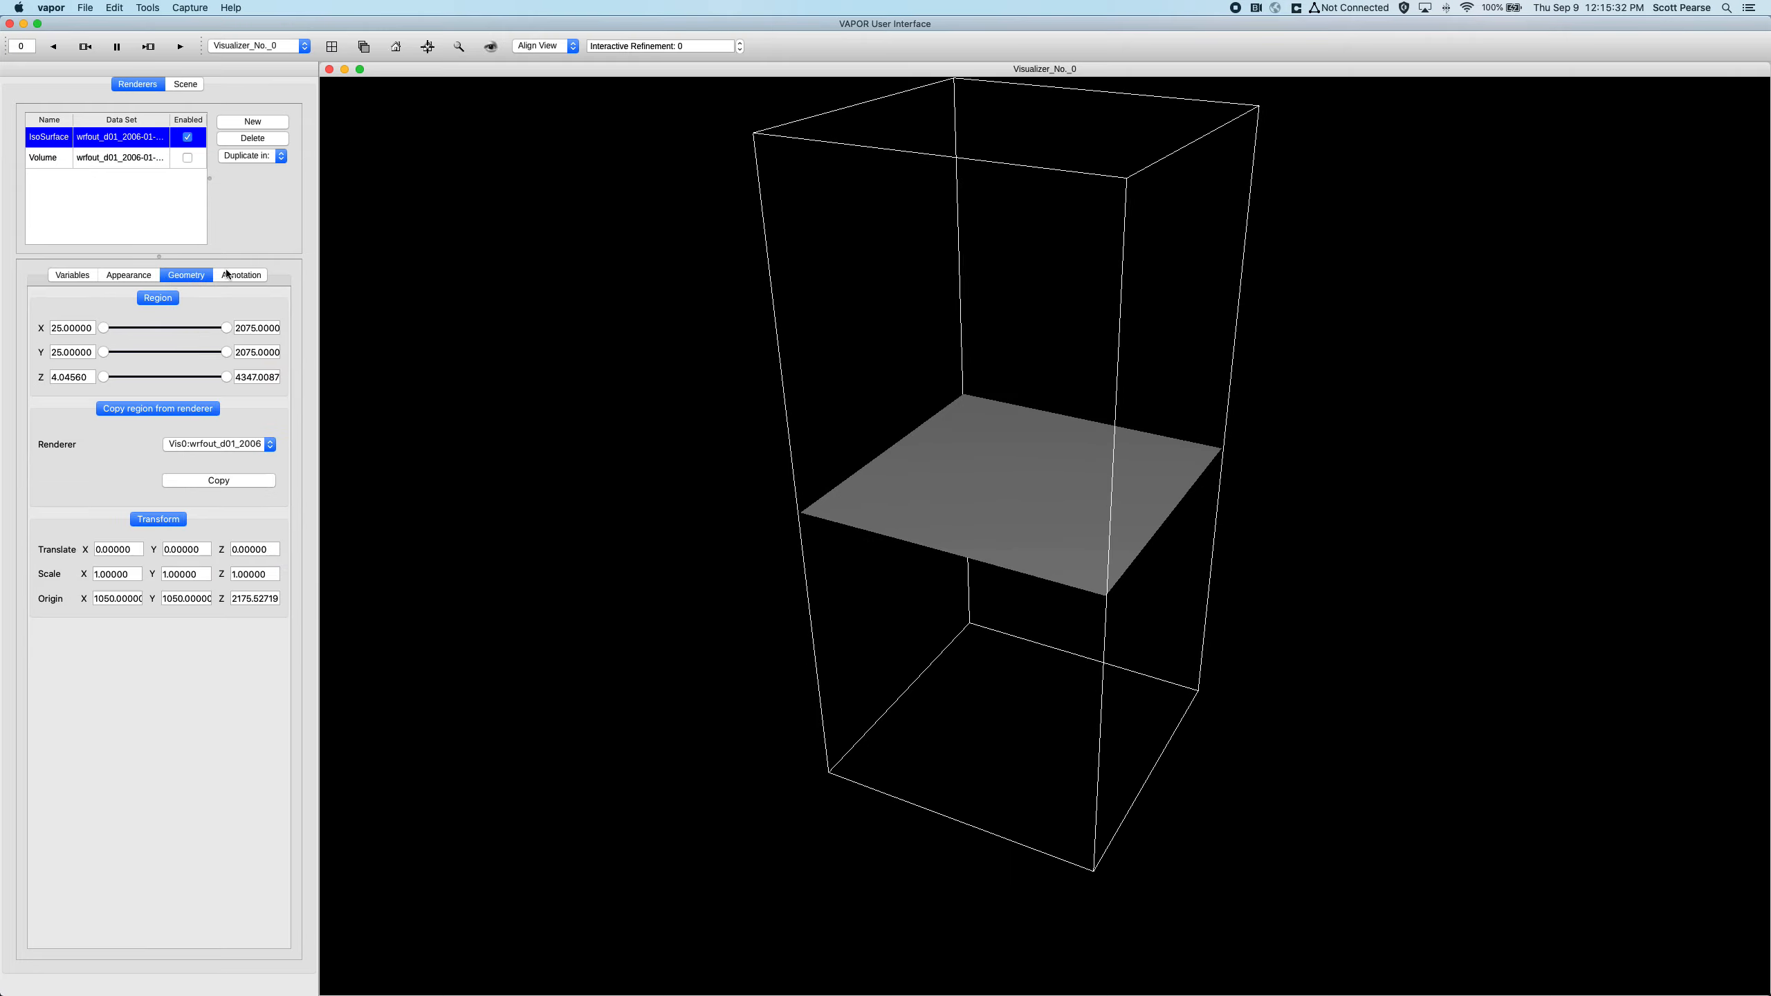
pyautogui.moveTo(836, 395); pyautogui.dragTo(840, 427)
pyautogui.moveTo(839, 457); pyautogui.dragTo(839, 479, button='middle')
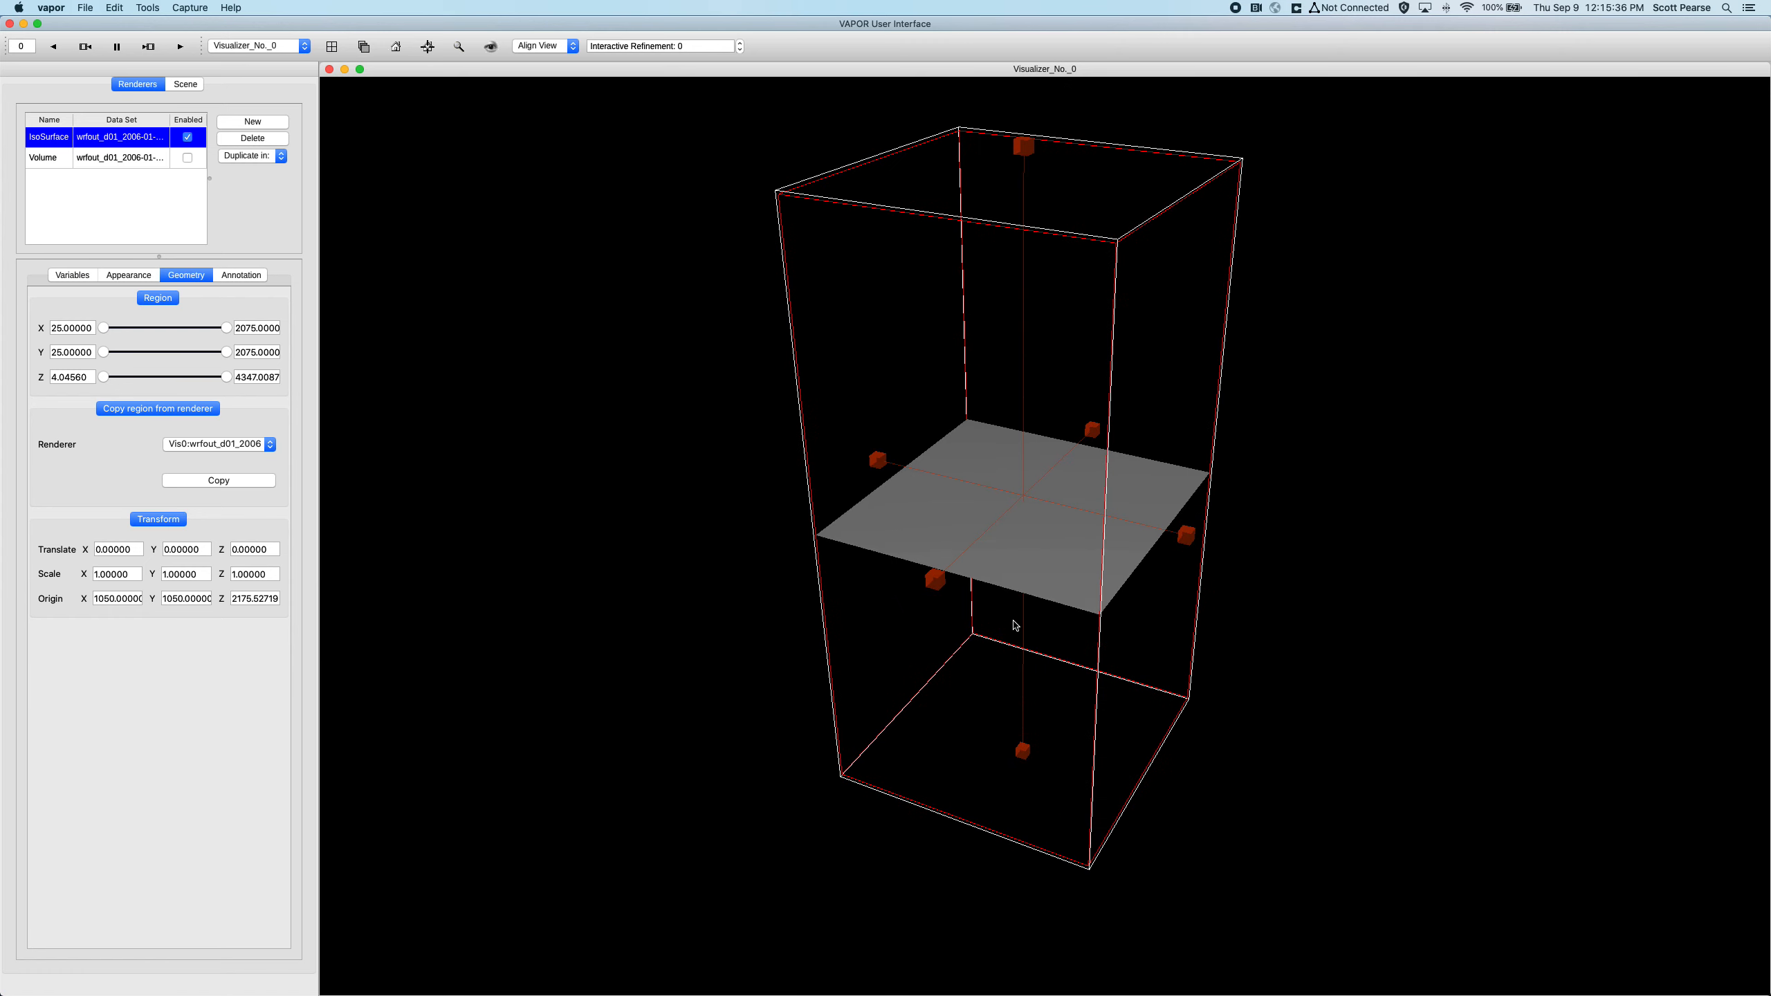
pyautogui.click(71, 162)
pyautogui.moveTo(993, 472); pyautogui.dragTo(1012, 412)
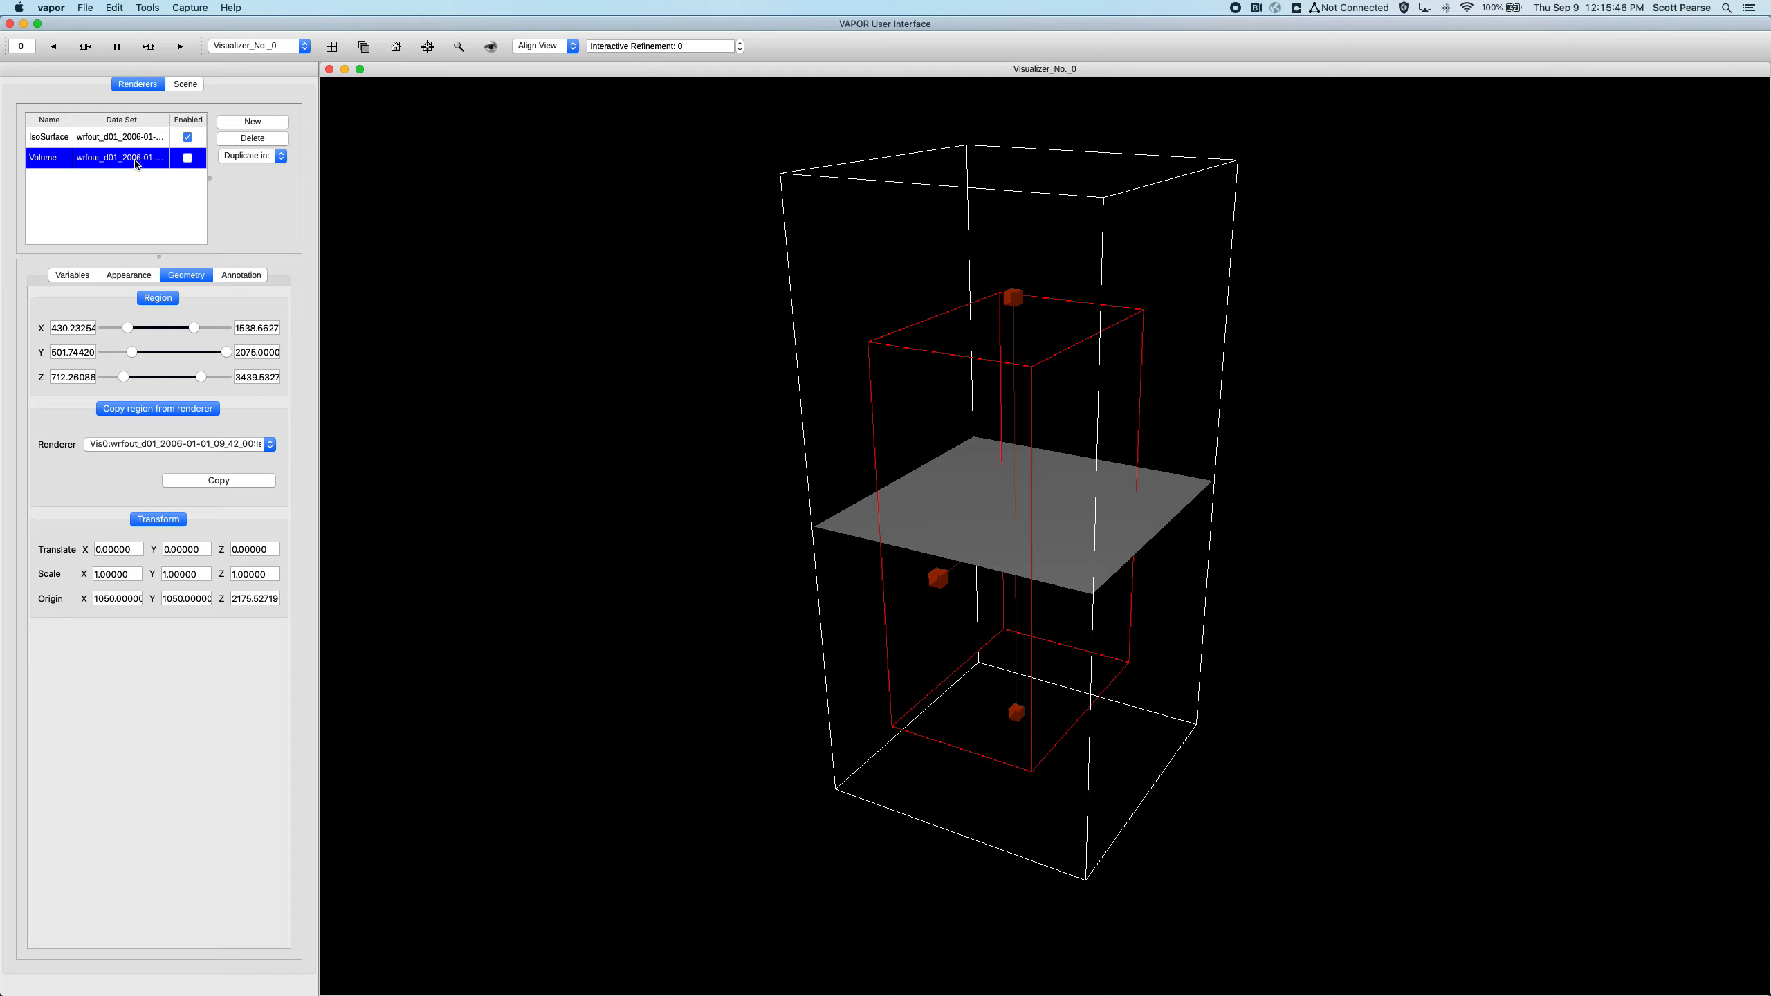
pyautogui.click(124, 138)
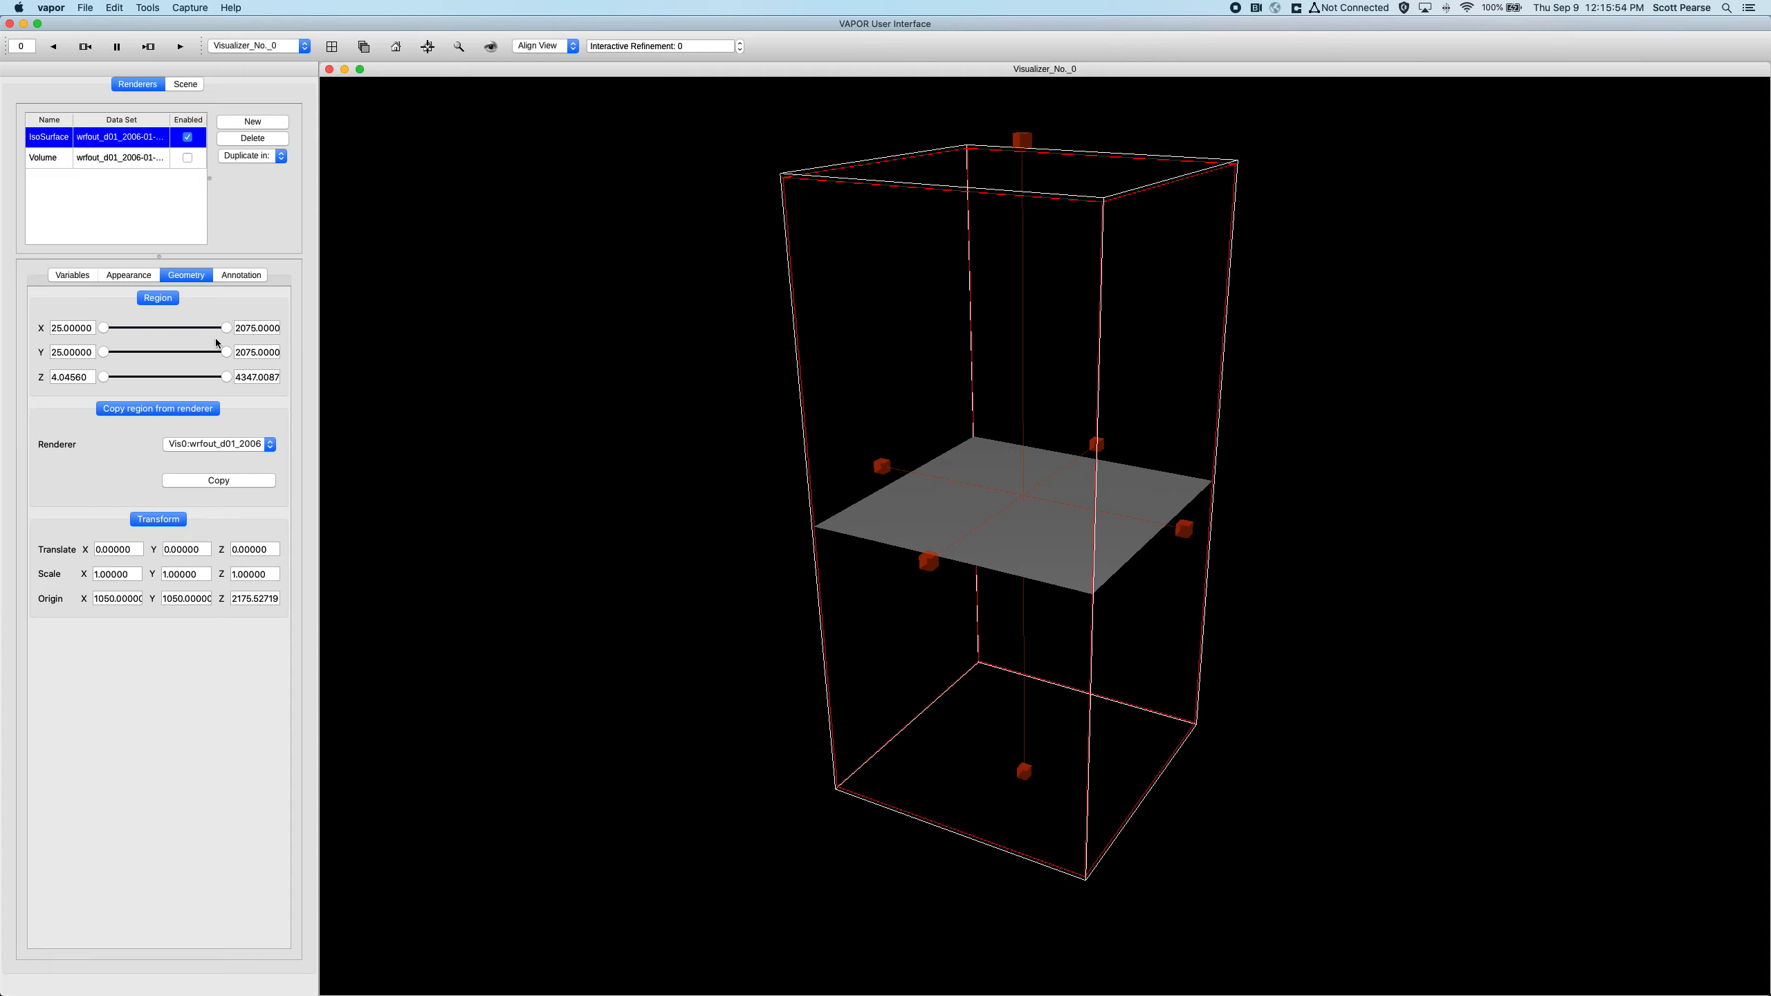
pyautogui.click(251, 444)
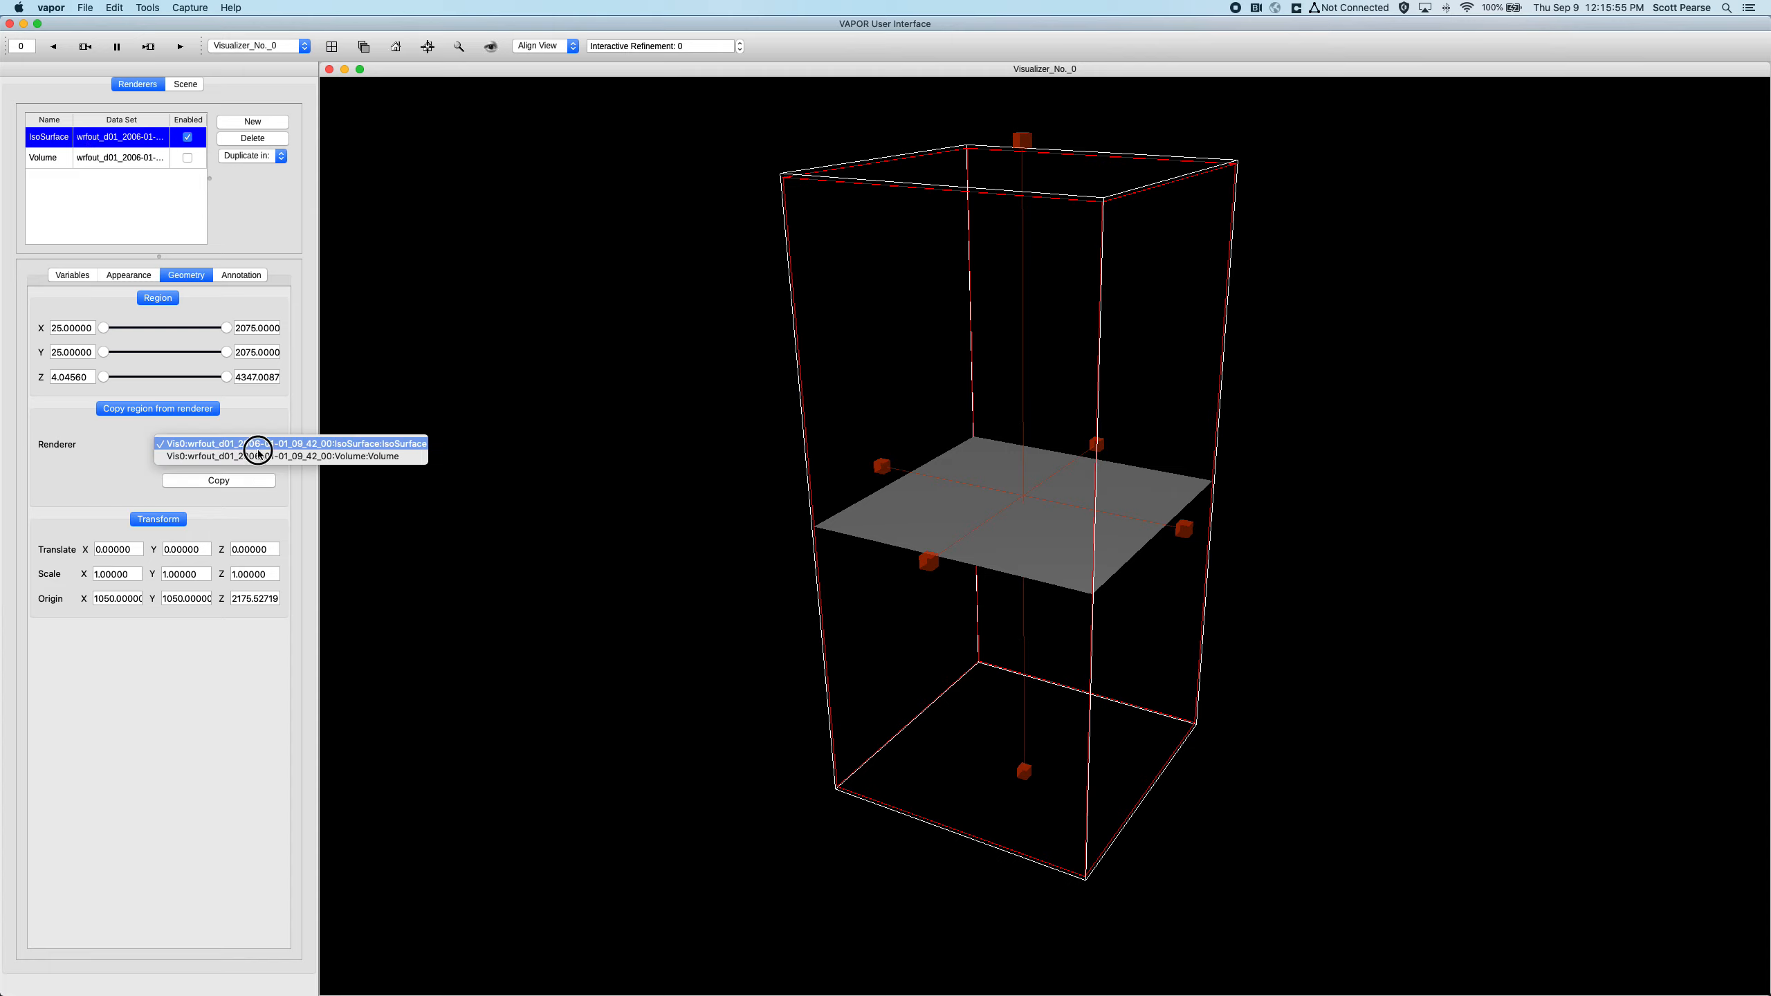
pyautogui.click(384, 459)
pyautogui.click(232, 481)
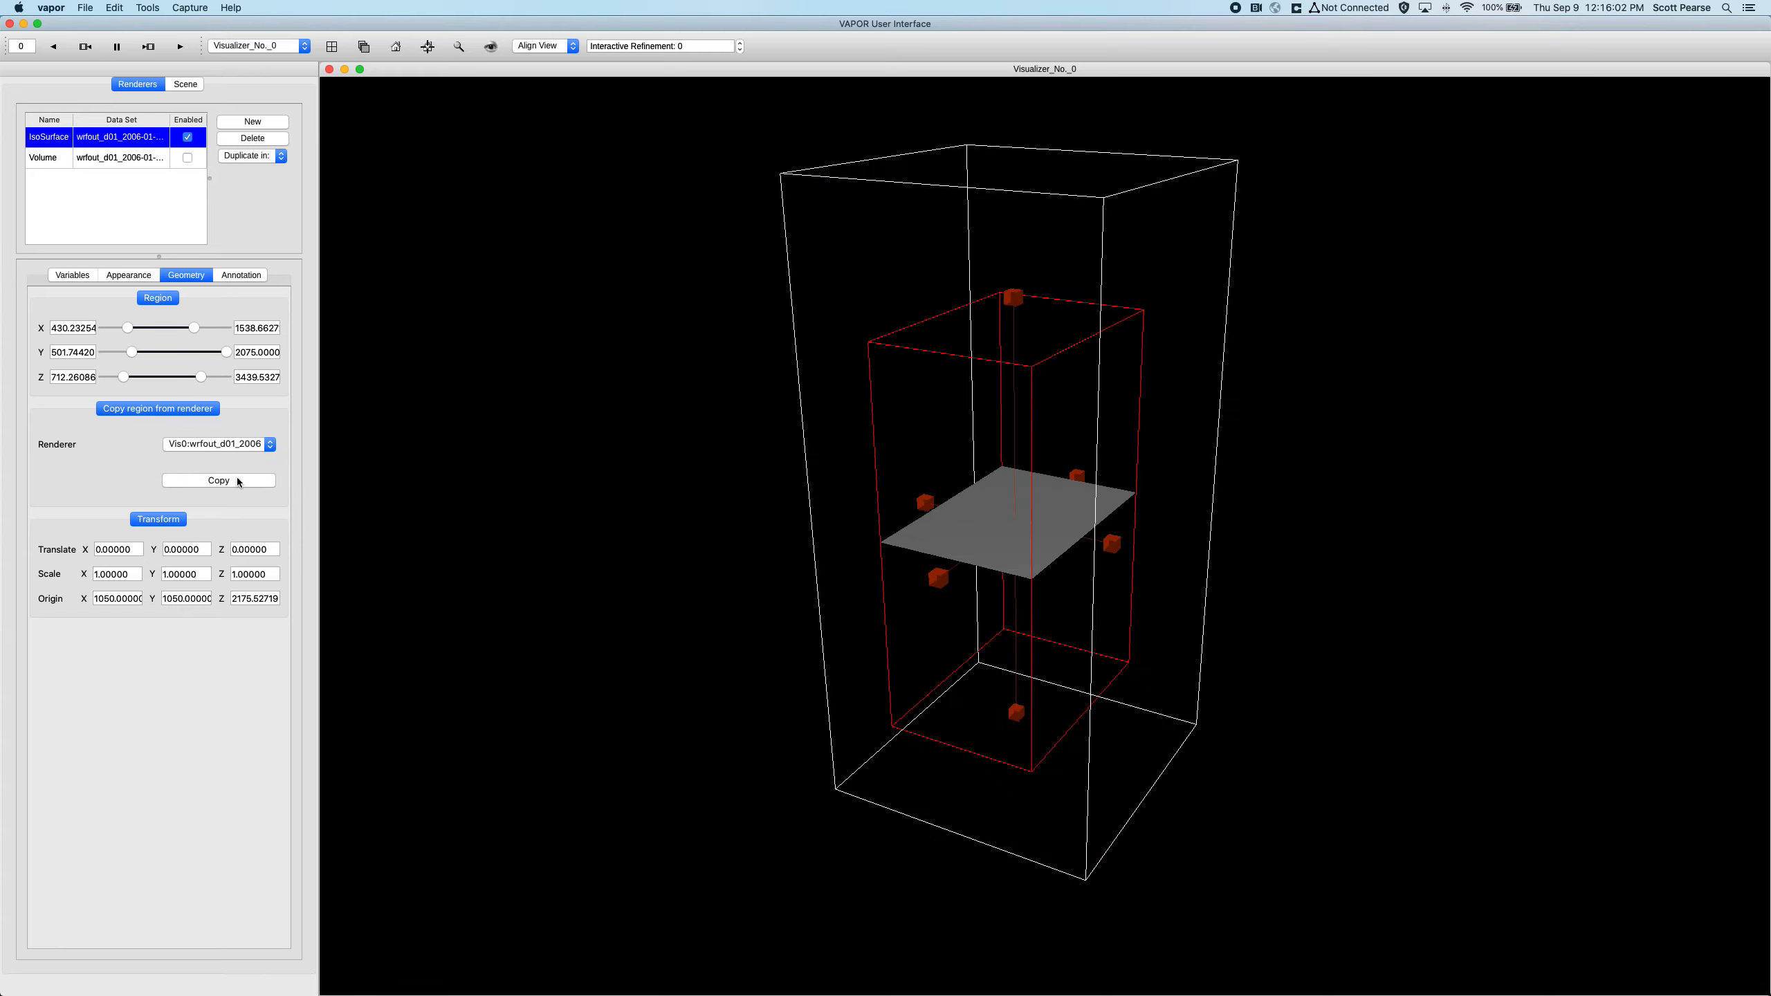
# Compare the IsoSurface and Volume regions in the 3D view, with the Volume both shown and hidden.
pyautogui.moveTo(489, 446); pyautogui.dragTo(534, 424)
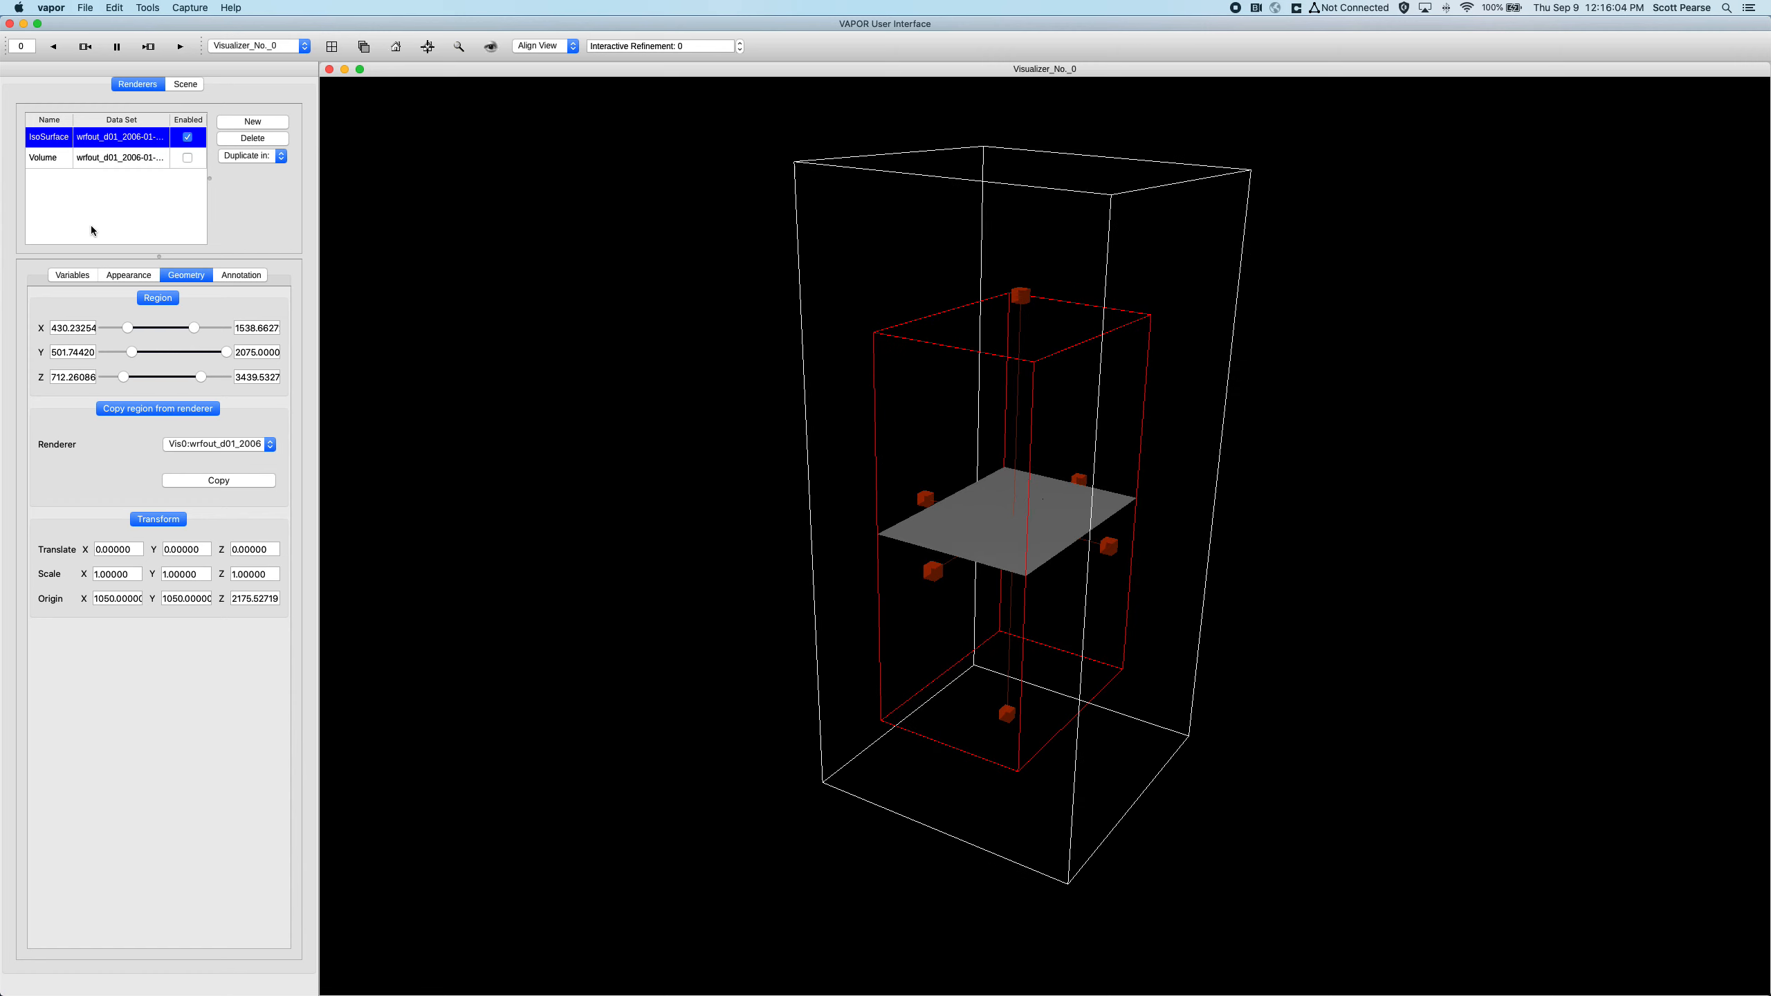
pyautogui.click(117, 158)
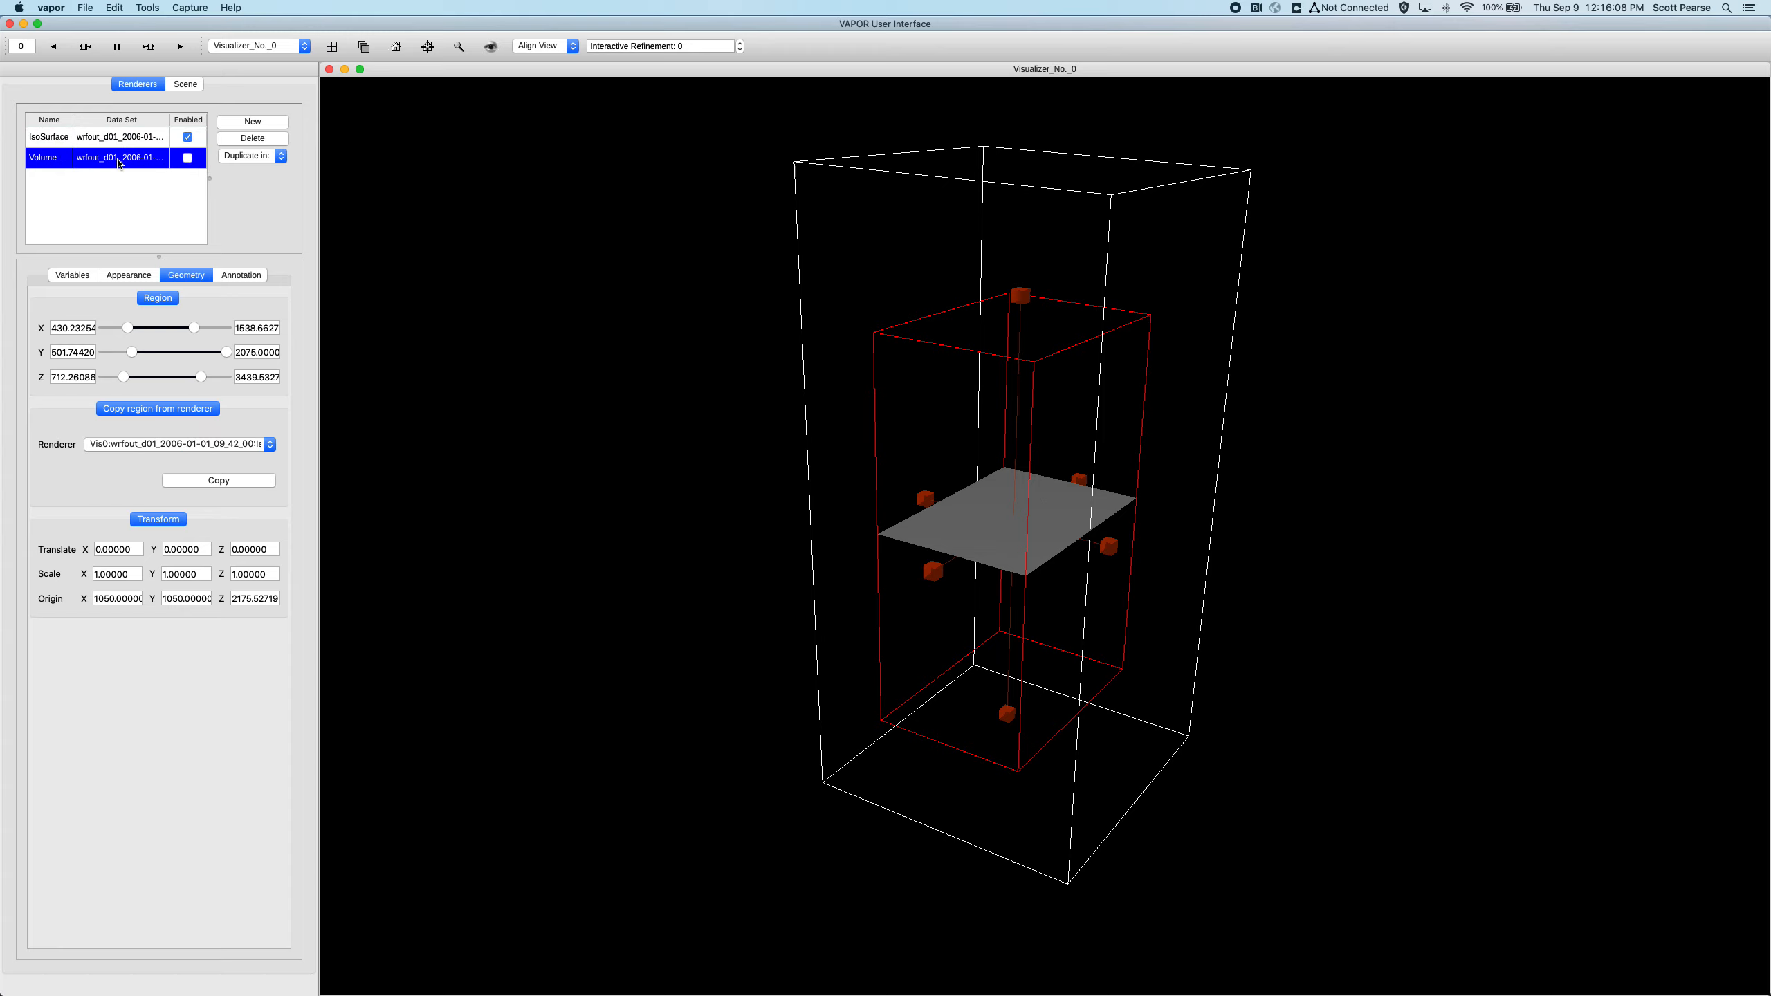
pyautogui.click(116, 146)
pyautogui.click(119, 158)
pyautogui.click(118, 138)
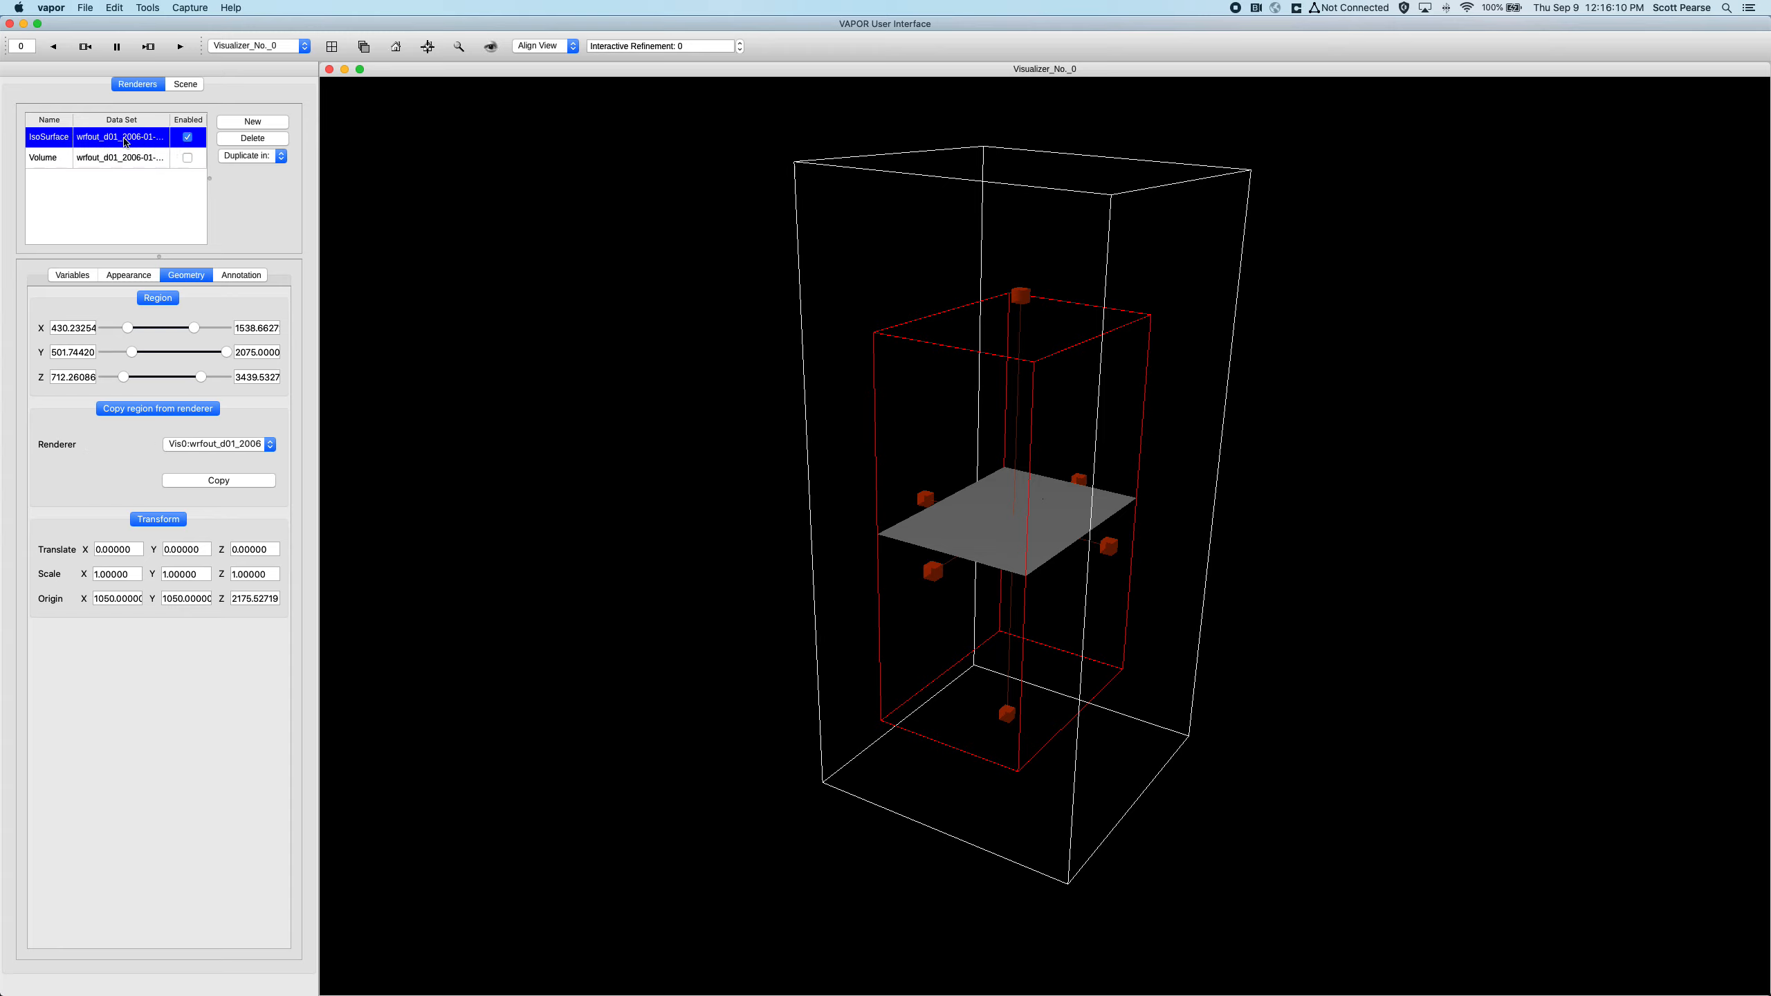
pyautogui.click(170, 162)
pyautogui.click(188, 158)
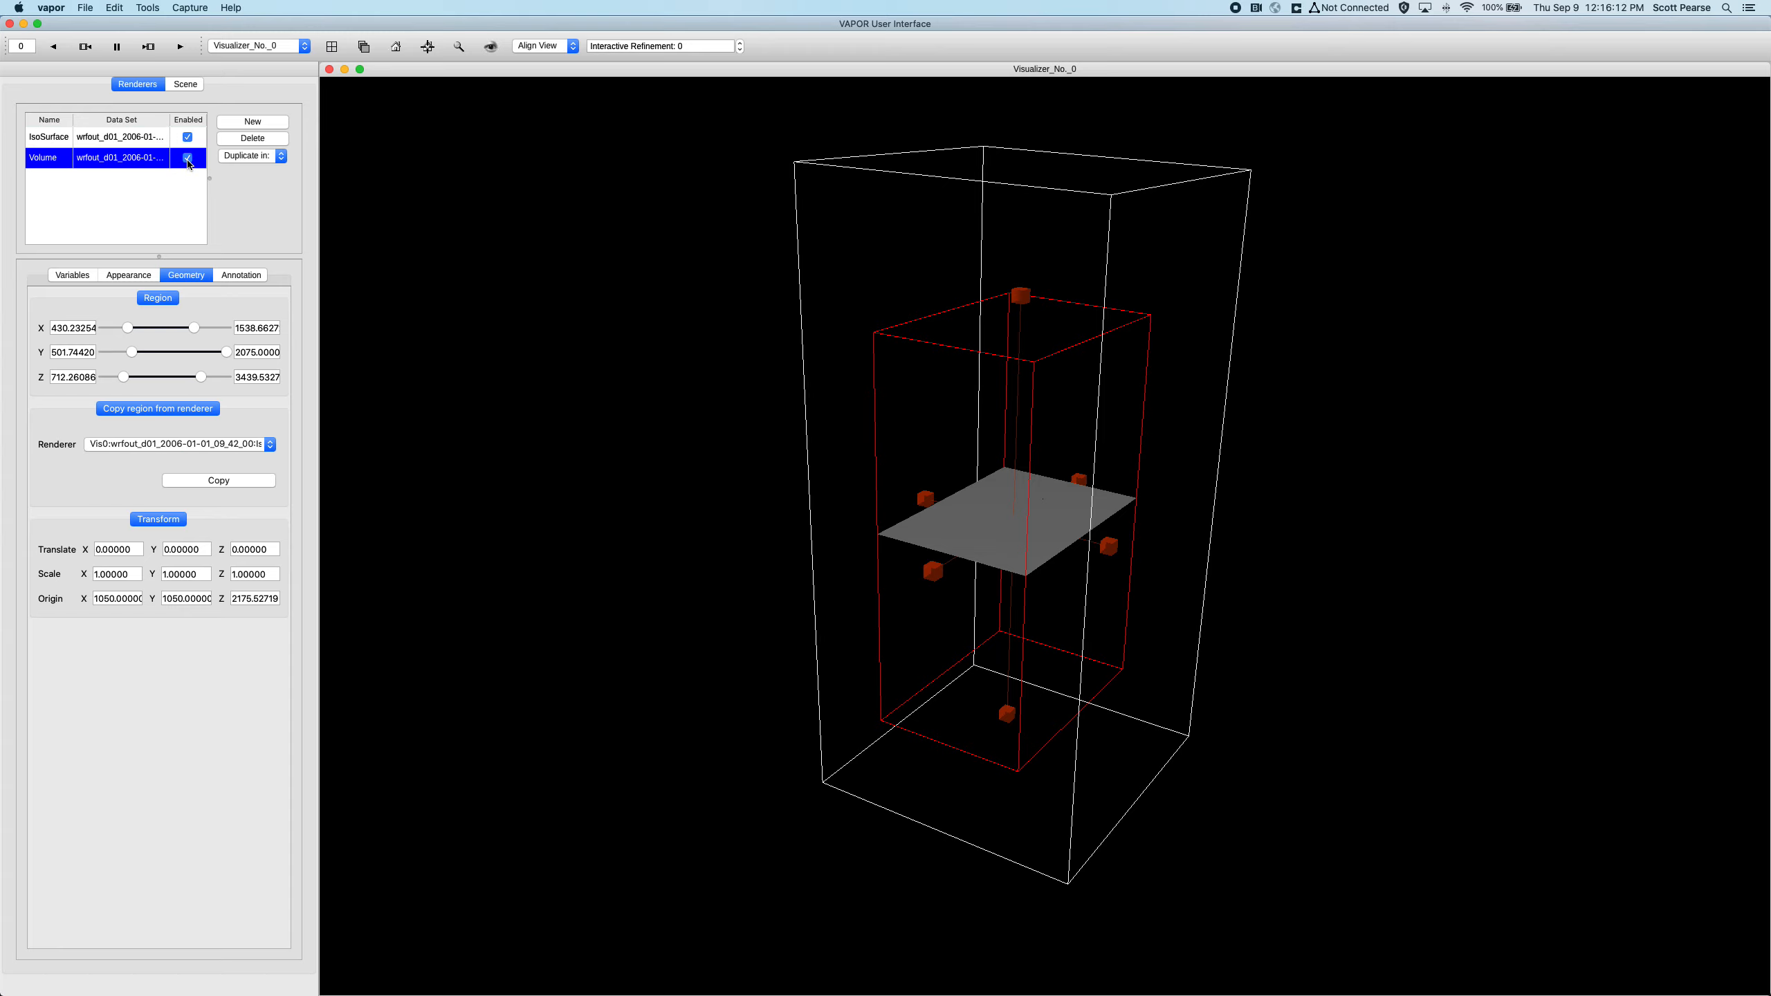
pyautogui.moveTo(977, 605); pyautogui.dragTo(1012, 286, button='right')
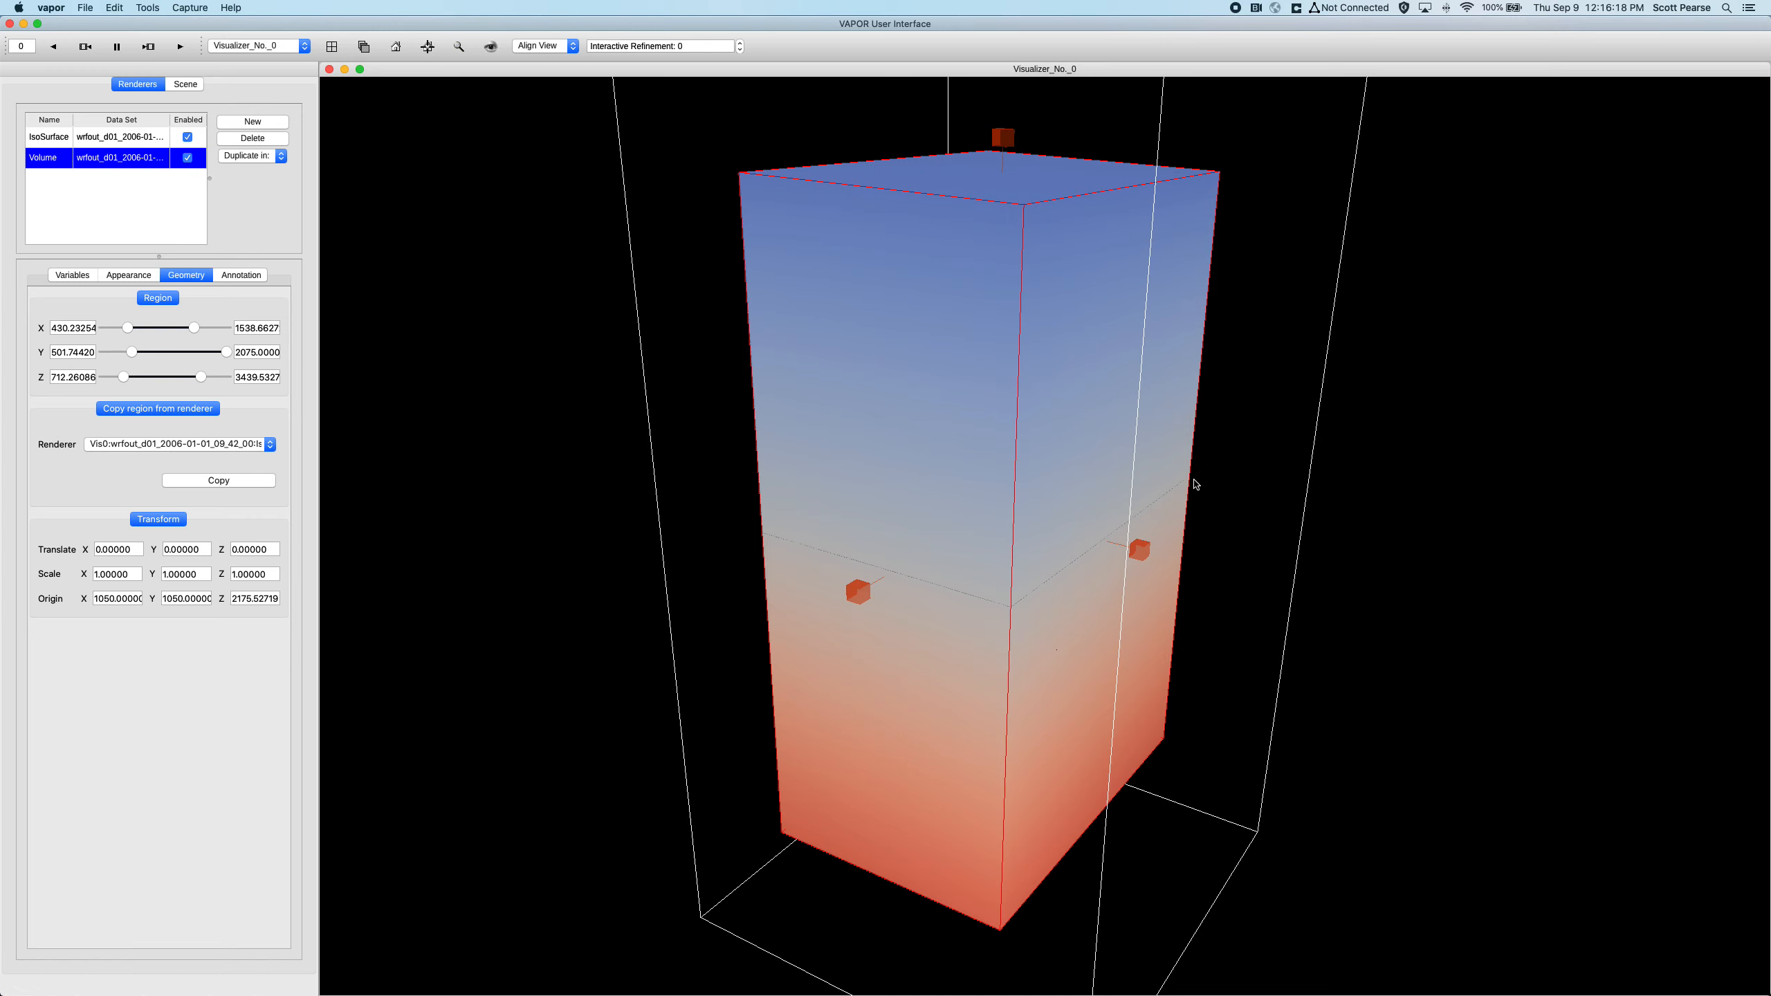
pyautogui.moveTo(649, 393); pyautogui.dragTo(702, 521, button='right')
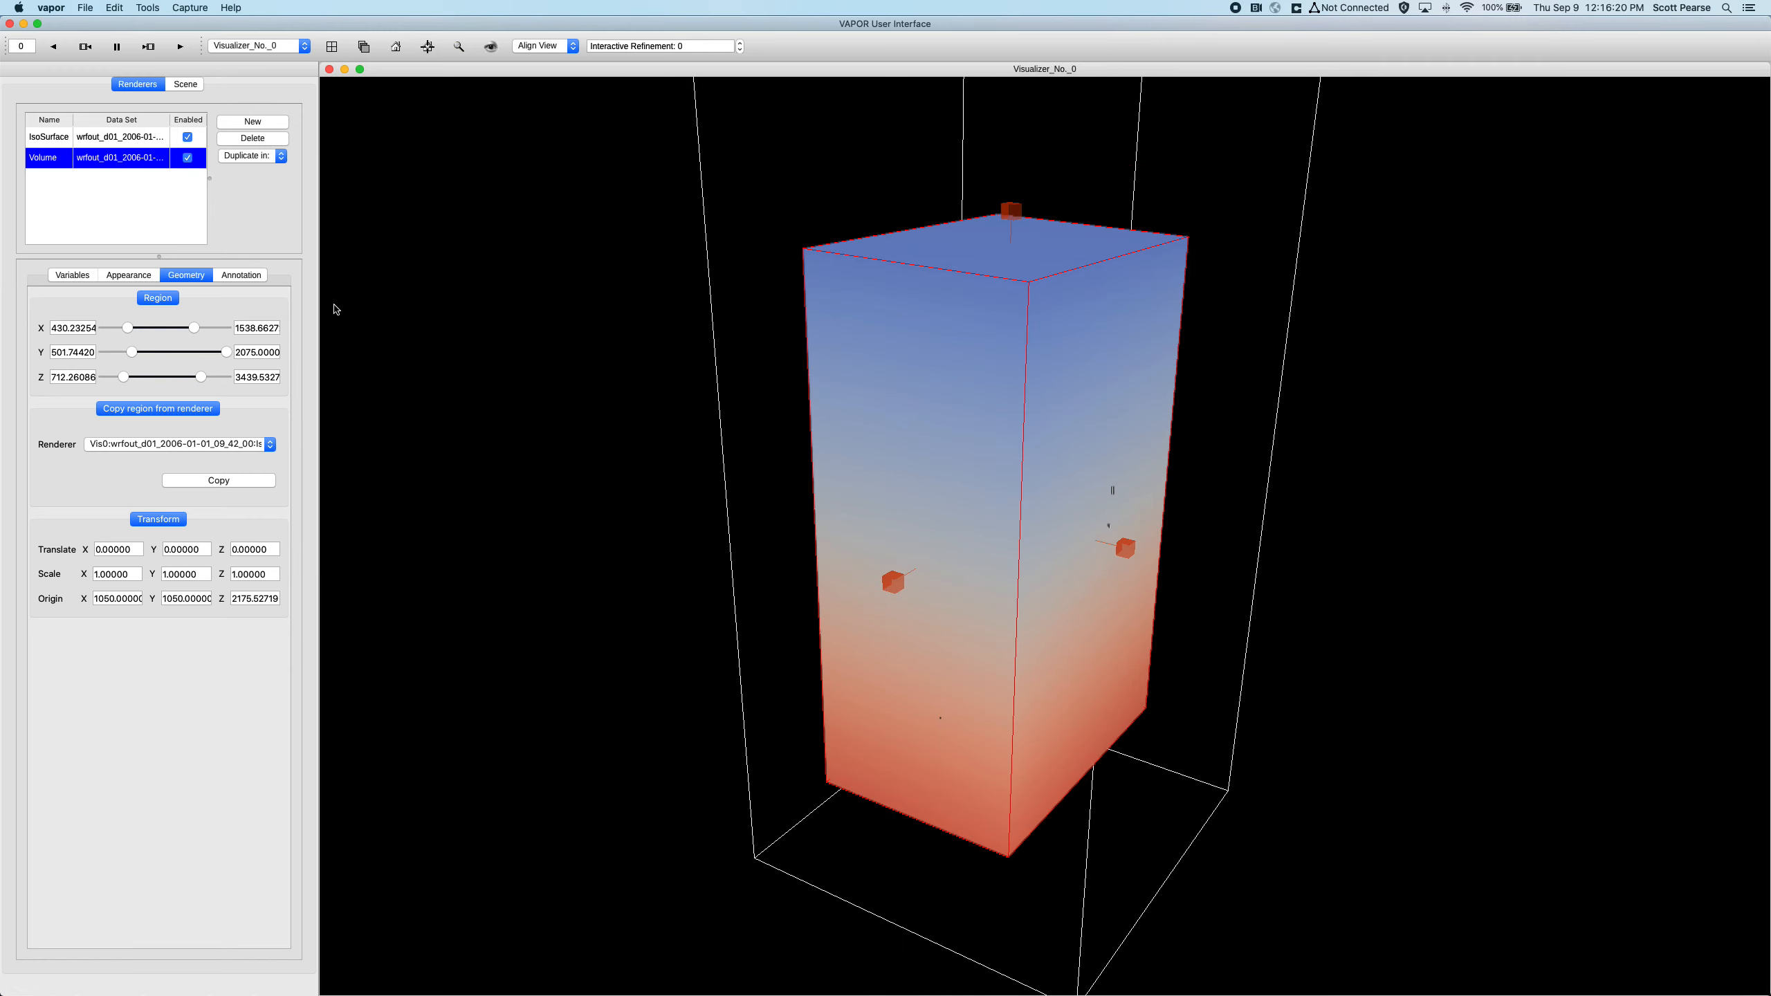
pyautogui.click(189, 160)
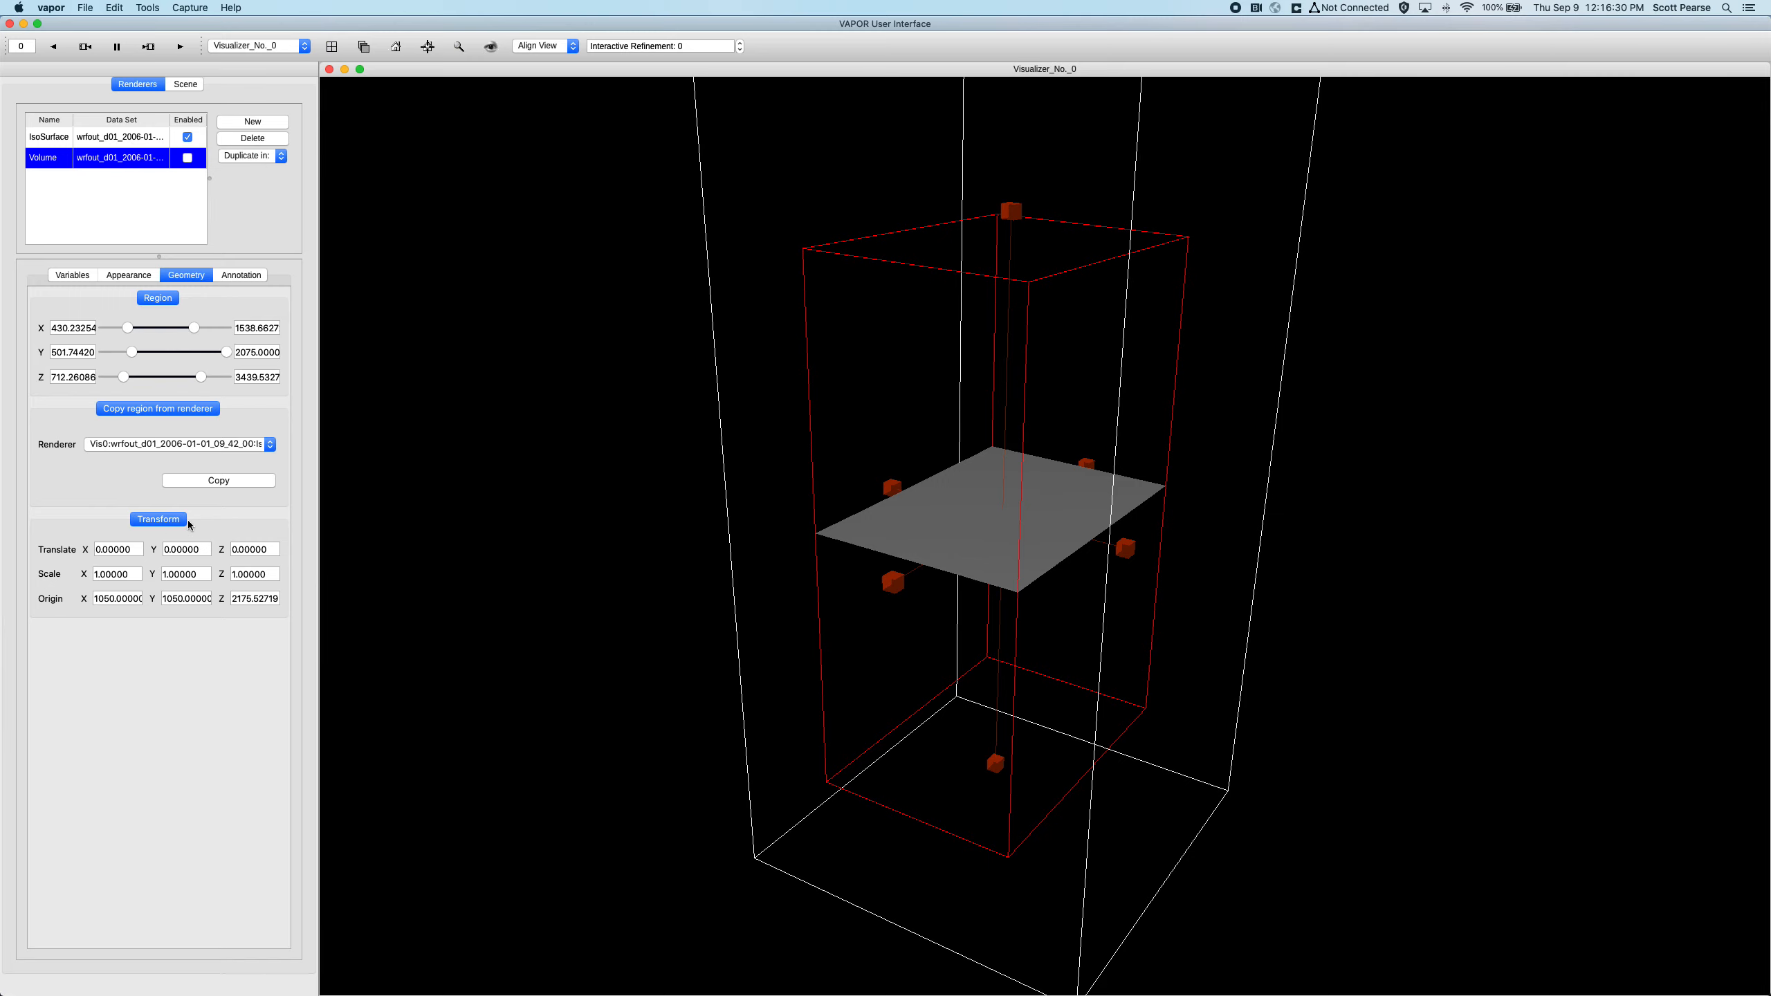
pyautogui.moveTo(731, 376); pyautogui.dragTo(743, 692, button='right')
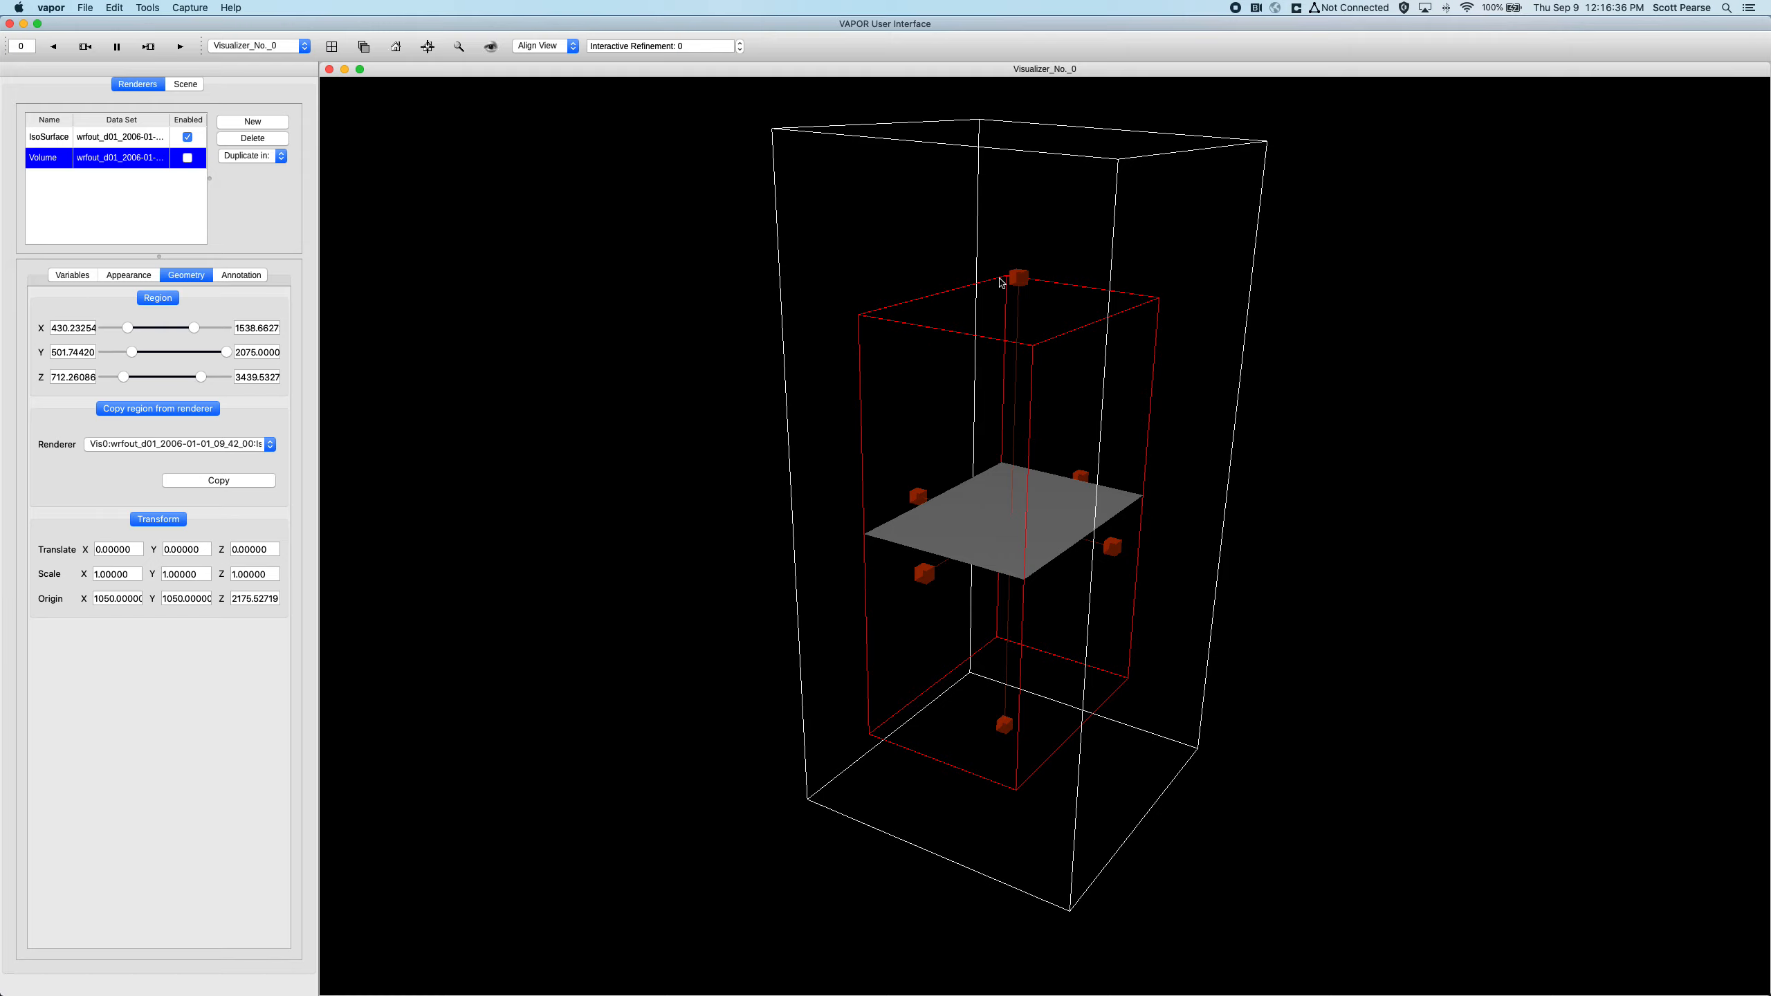
# Enable the Volume renderer and lower its region's Z maximum to about 970 using its handle in the 3D view.
pyautogui.click(187, 158)
pyautogui.moveTo(1020, 277); pyautogui.dragTo(987, 739)
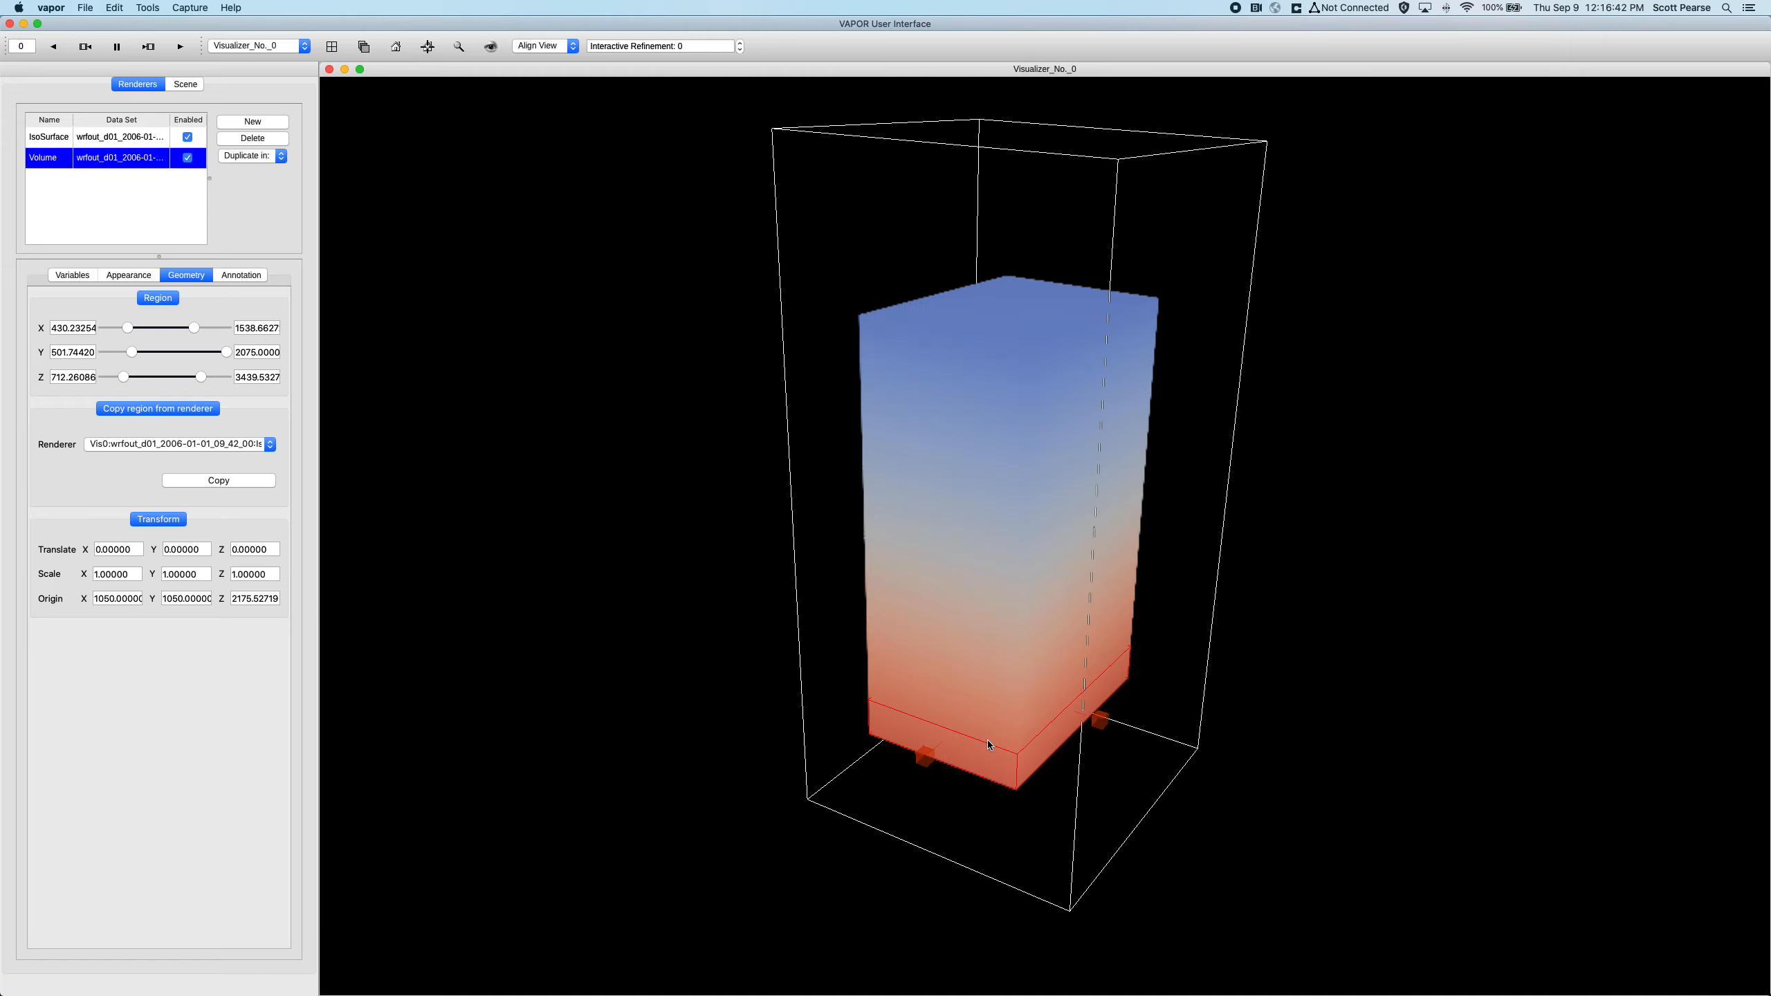
pyautogui.moveTo(985, 619); pyautogui.dragTo(972, 581, button='middle')
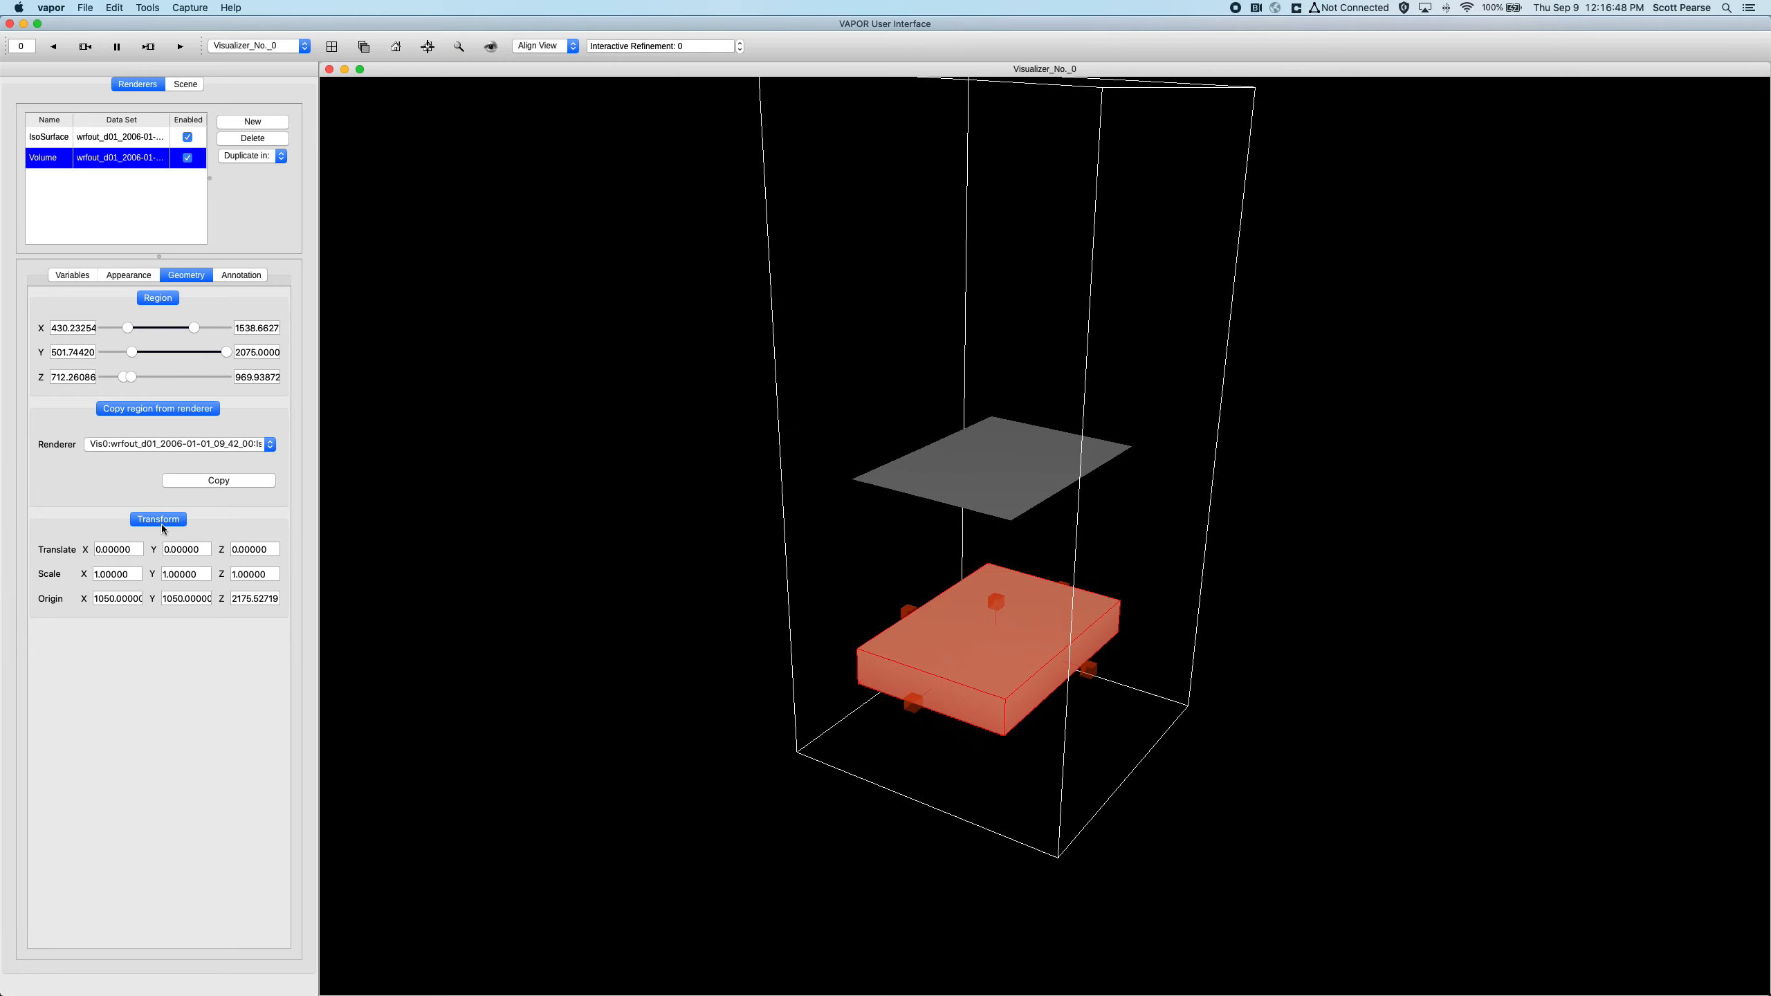
pyautogui.moveTo(763, 545); pyautogui.dragTo(732, 541)
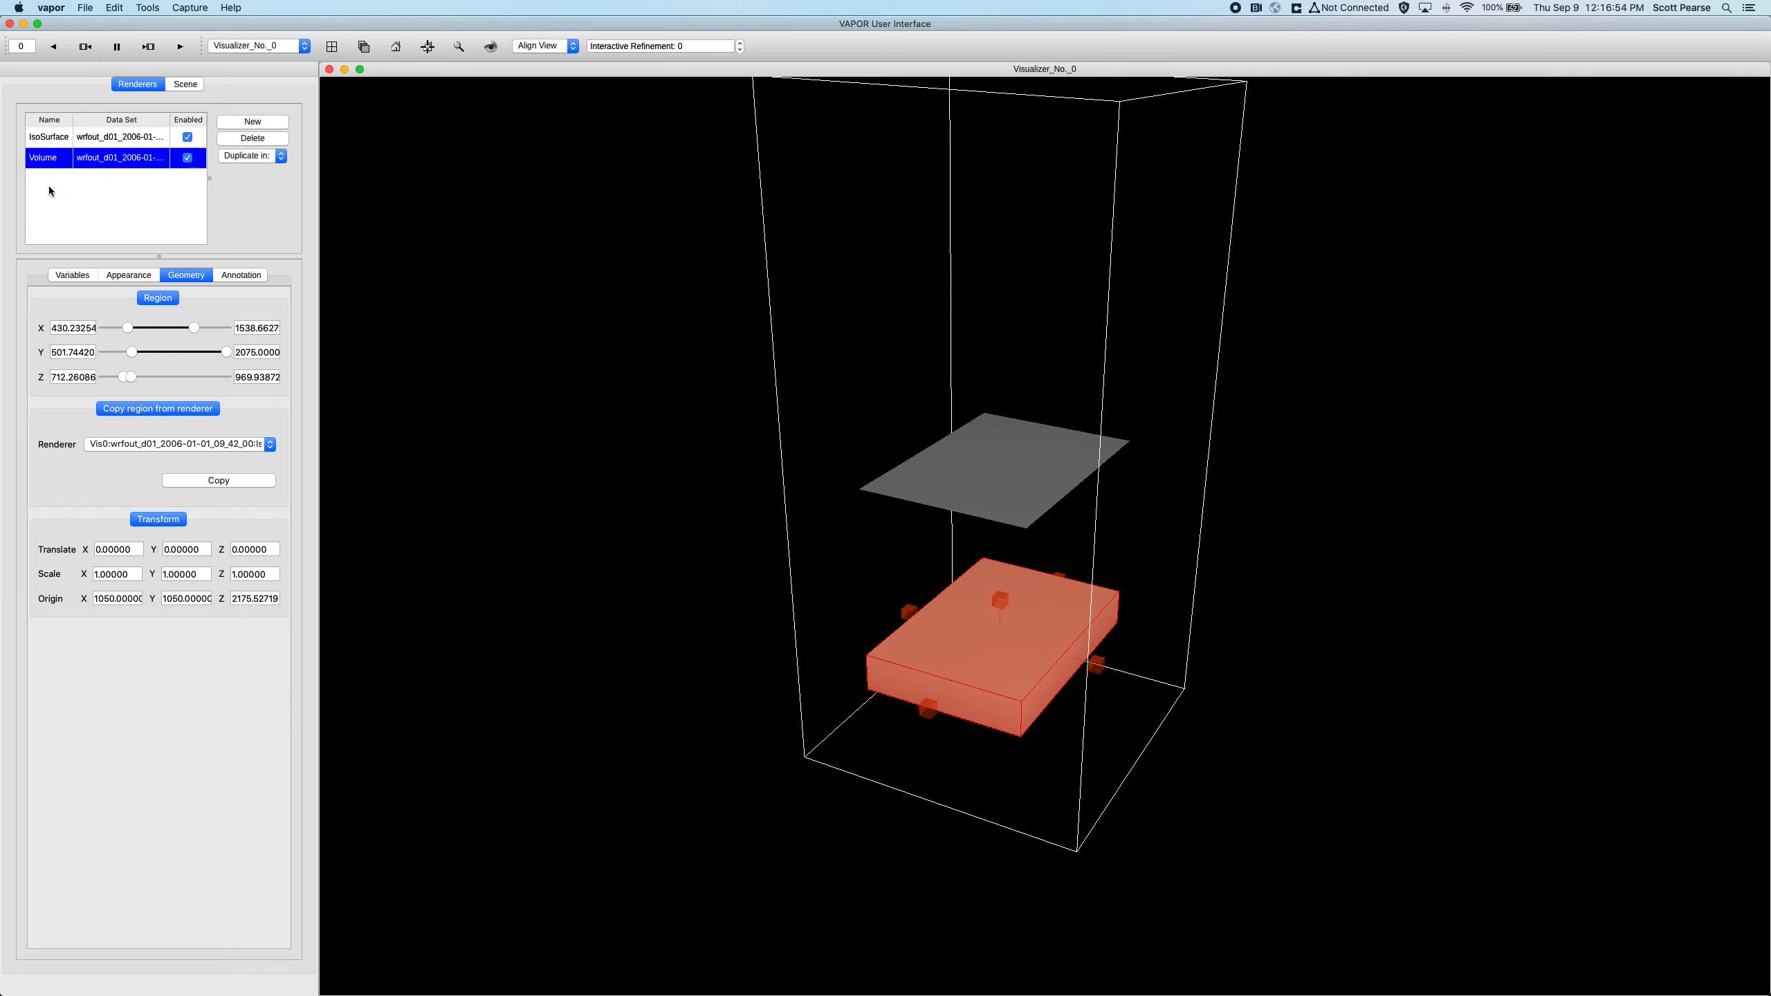
# Set the Volume renderer's X translation to 1000 in its Geometry transform settings.
pyautogui.click(121, 550)
pyautogui.click(48, 556)
pyautogui.click(95, 550)
pyautogui.write('100')
pyautogui.press('Return')
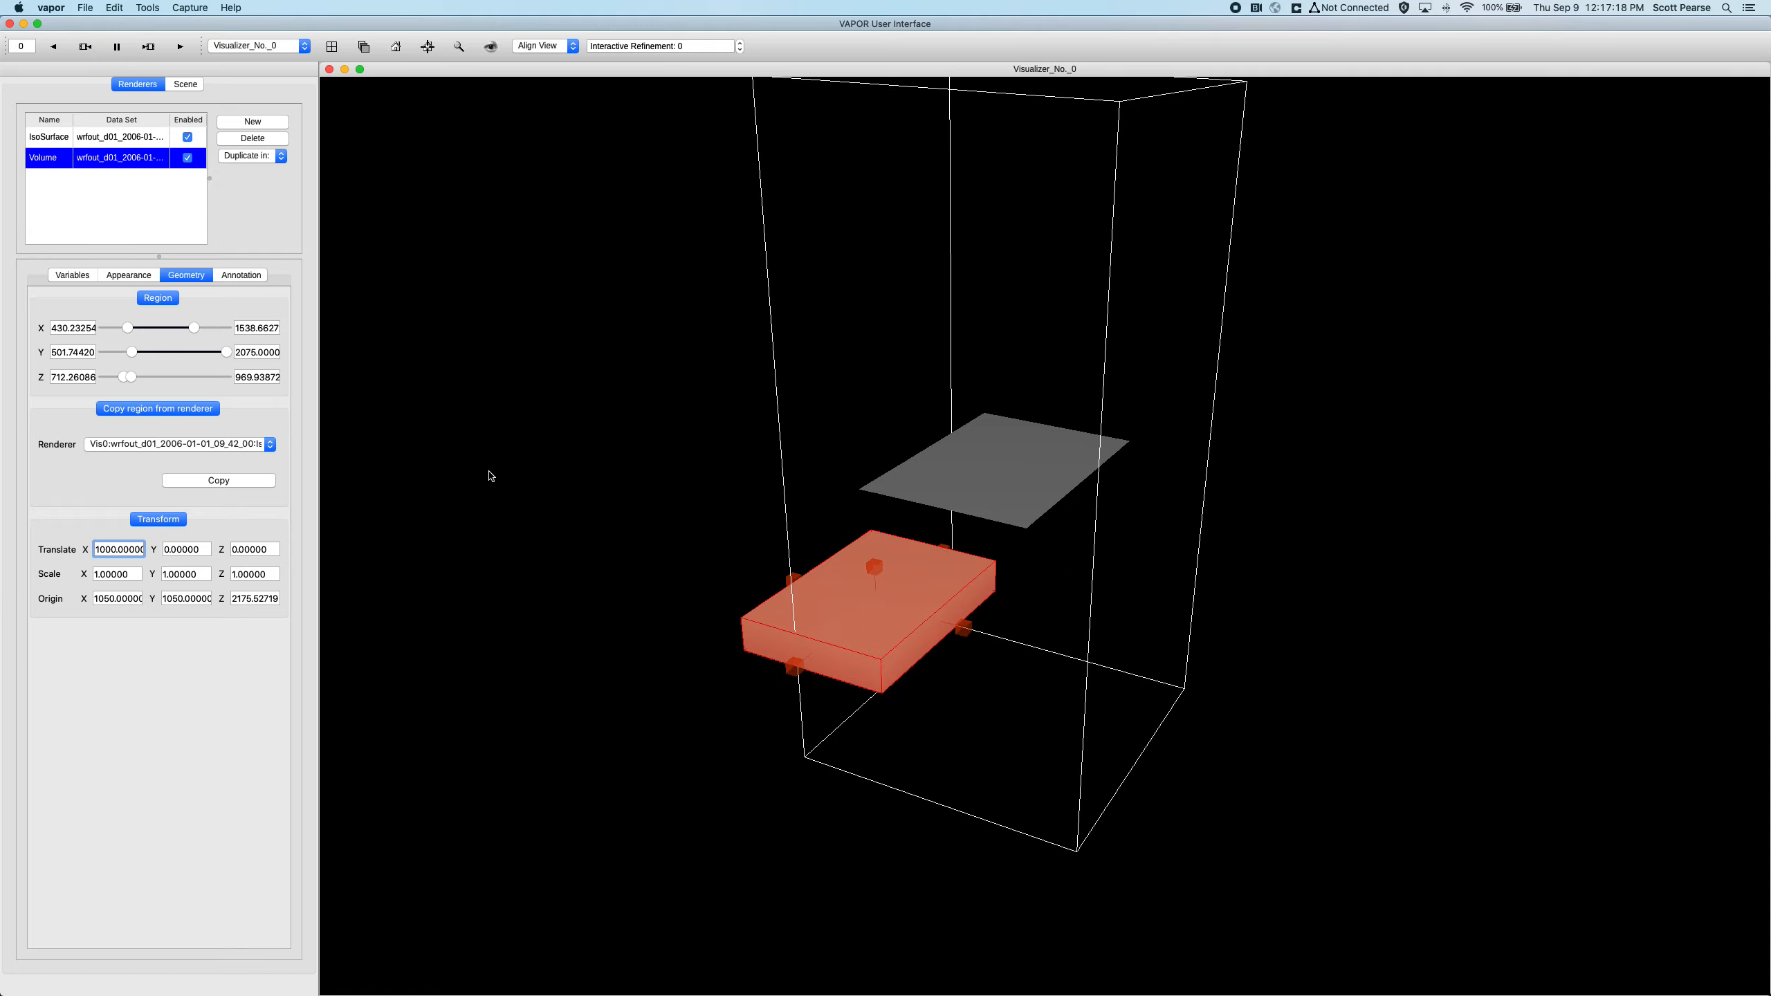
# Set the Volume renderer's Y and Z translations to 1000 in its Geometry transform settings.
pyautogui.click(169, 549)
pyautogui.write('100')
pyautogui.press('Return')
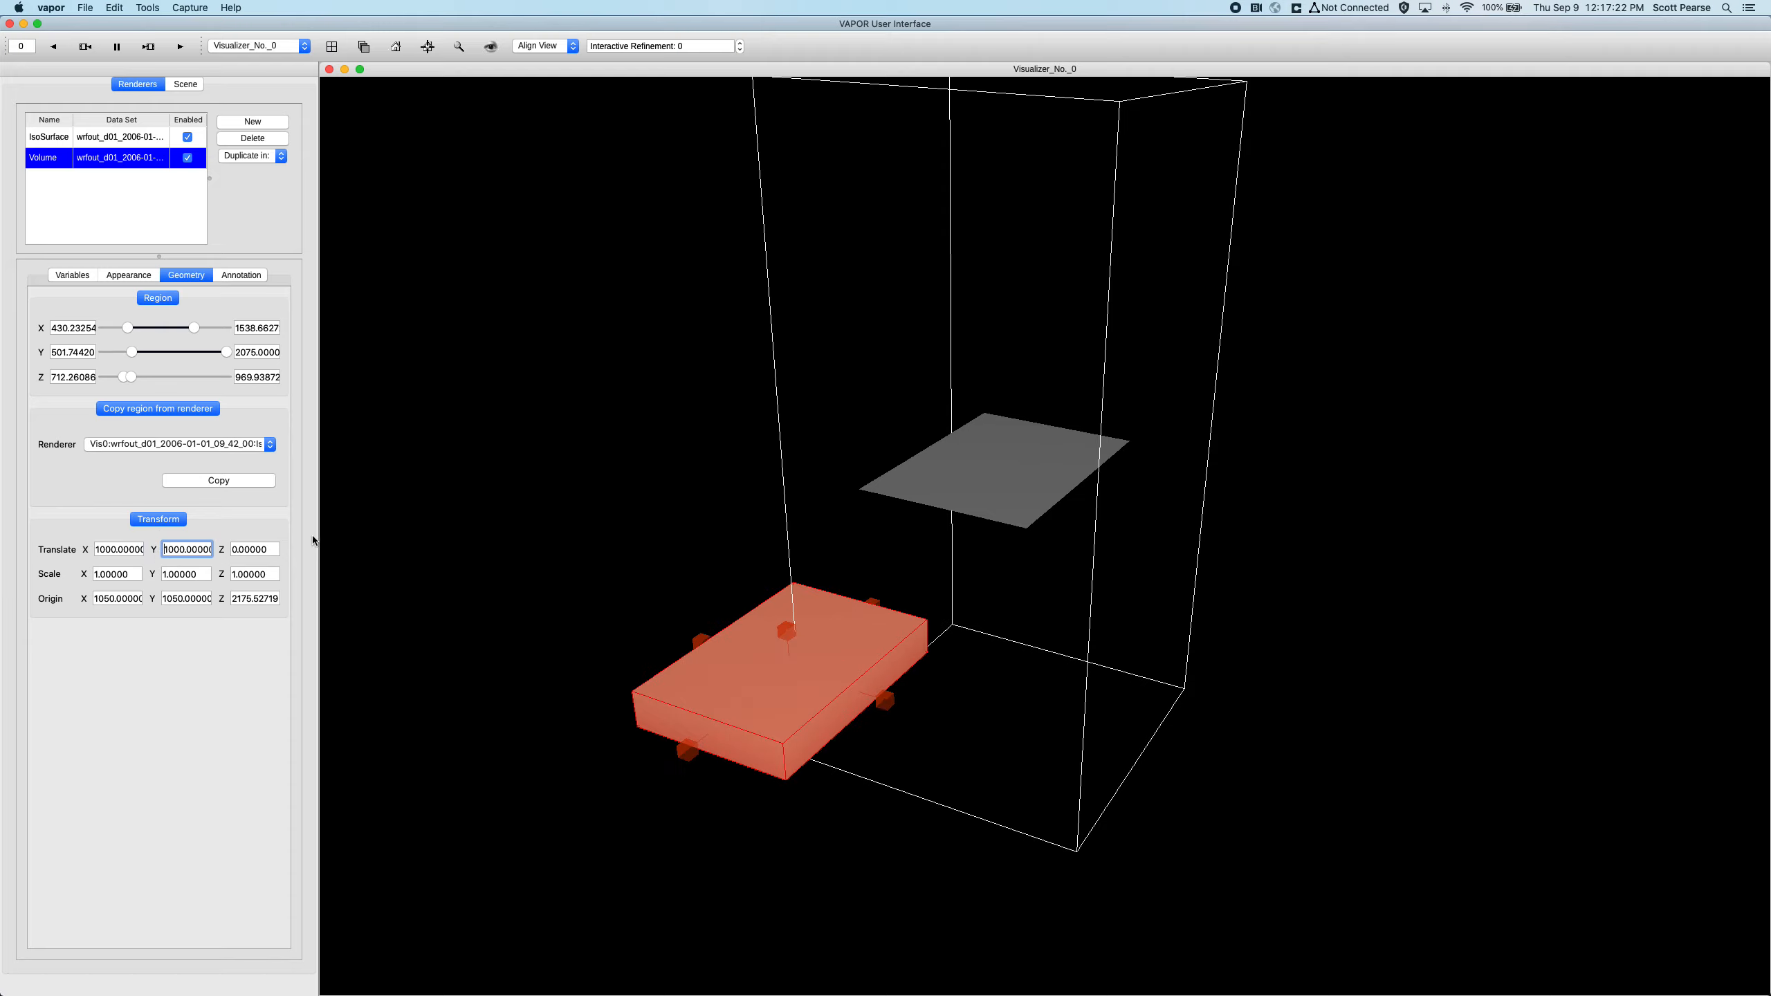
pyautogui.click(232, 552)
pyautogui.write('100')
pyautogui.press('Return')
pyautogui.moveTo(655, 429); pyautogui.dragTo(668, 652, button='right')
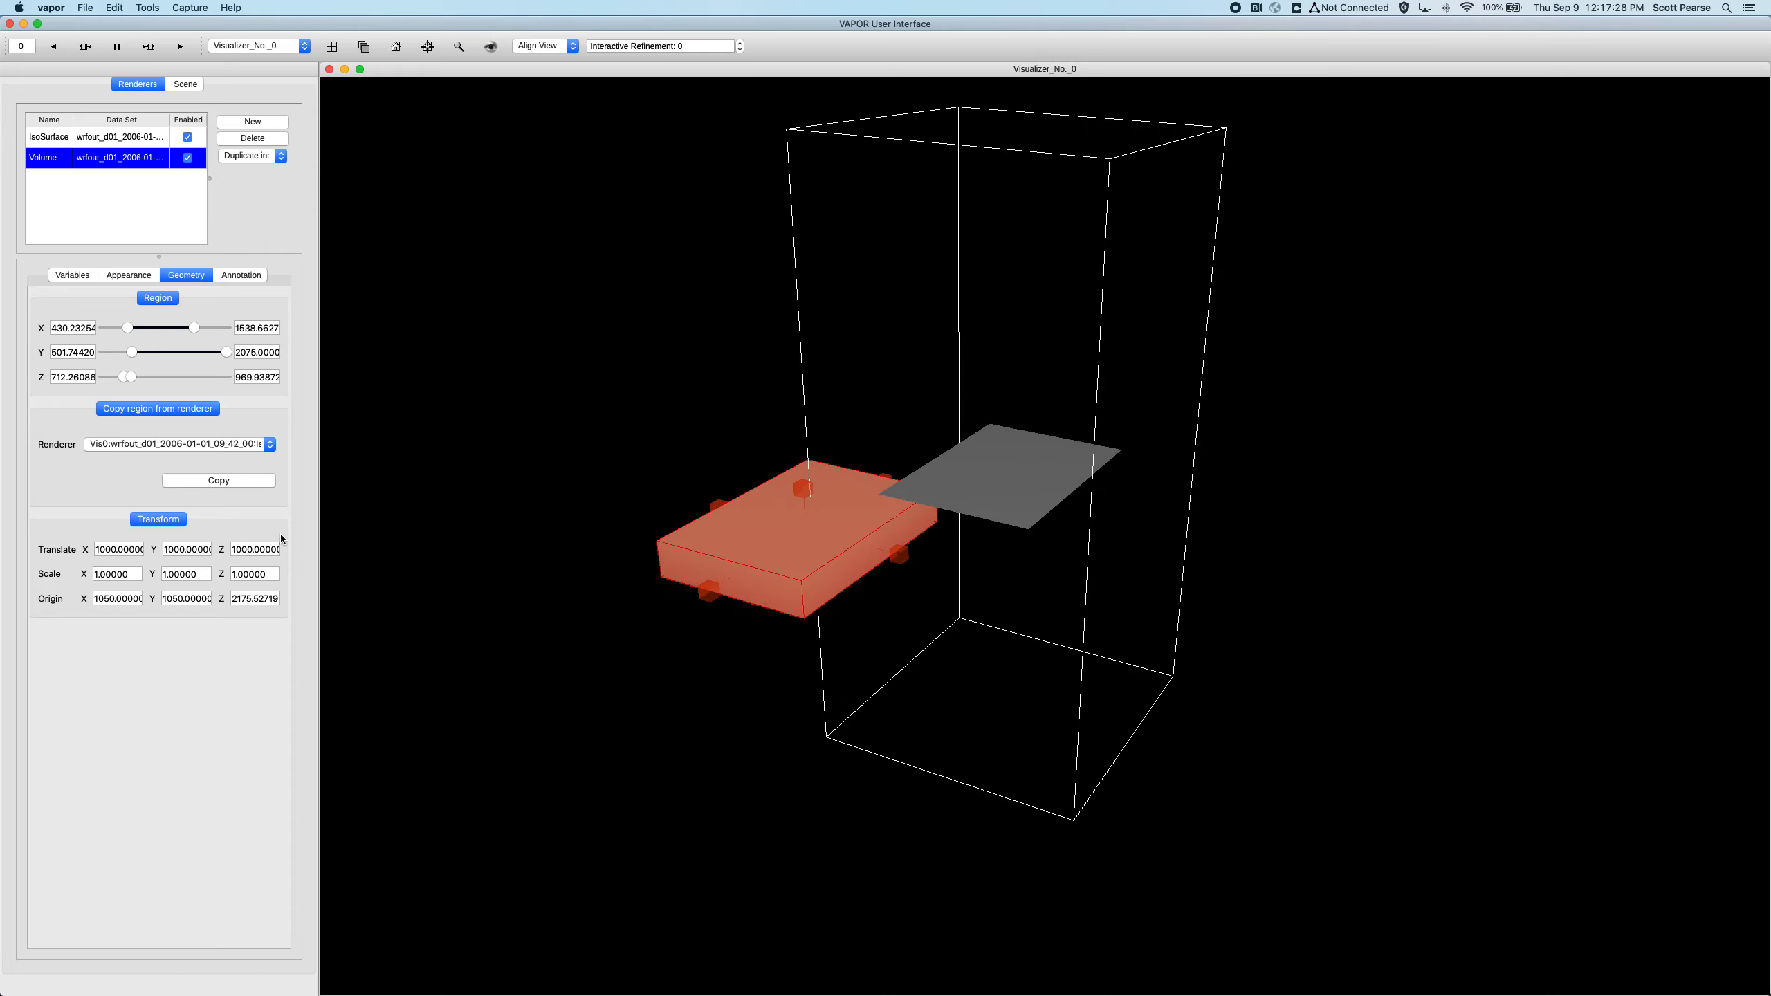
# Select the IsoSurface renderer and set its X scale to 2 in the Geometry transform settings.
pyautogui.click(133, 577)
pyautogui.click(114, 143)
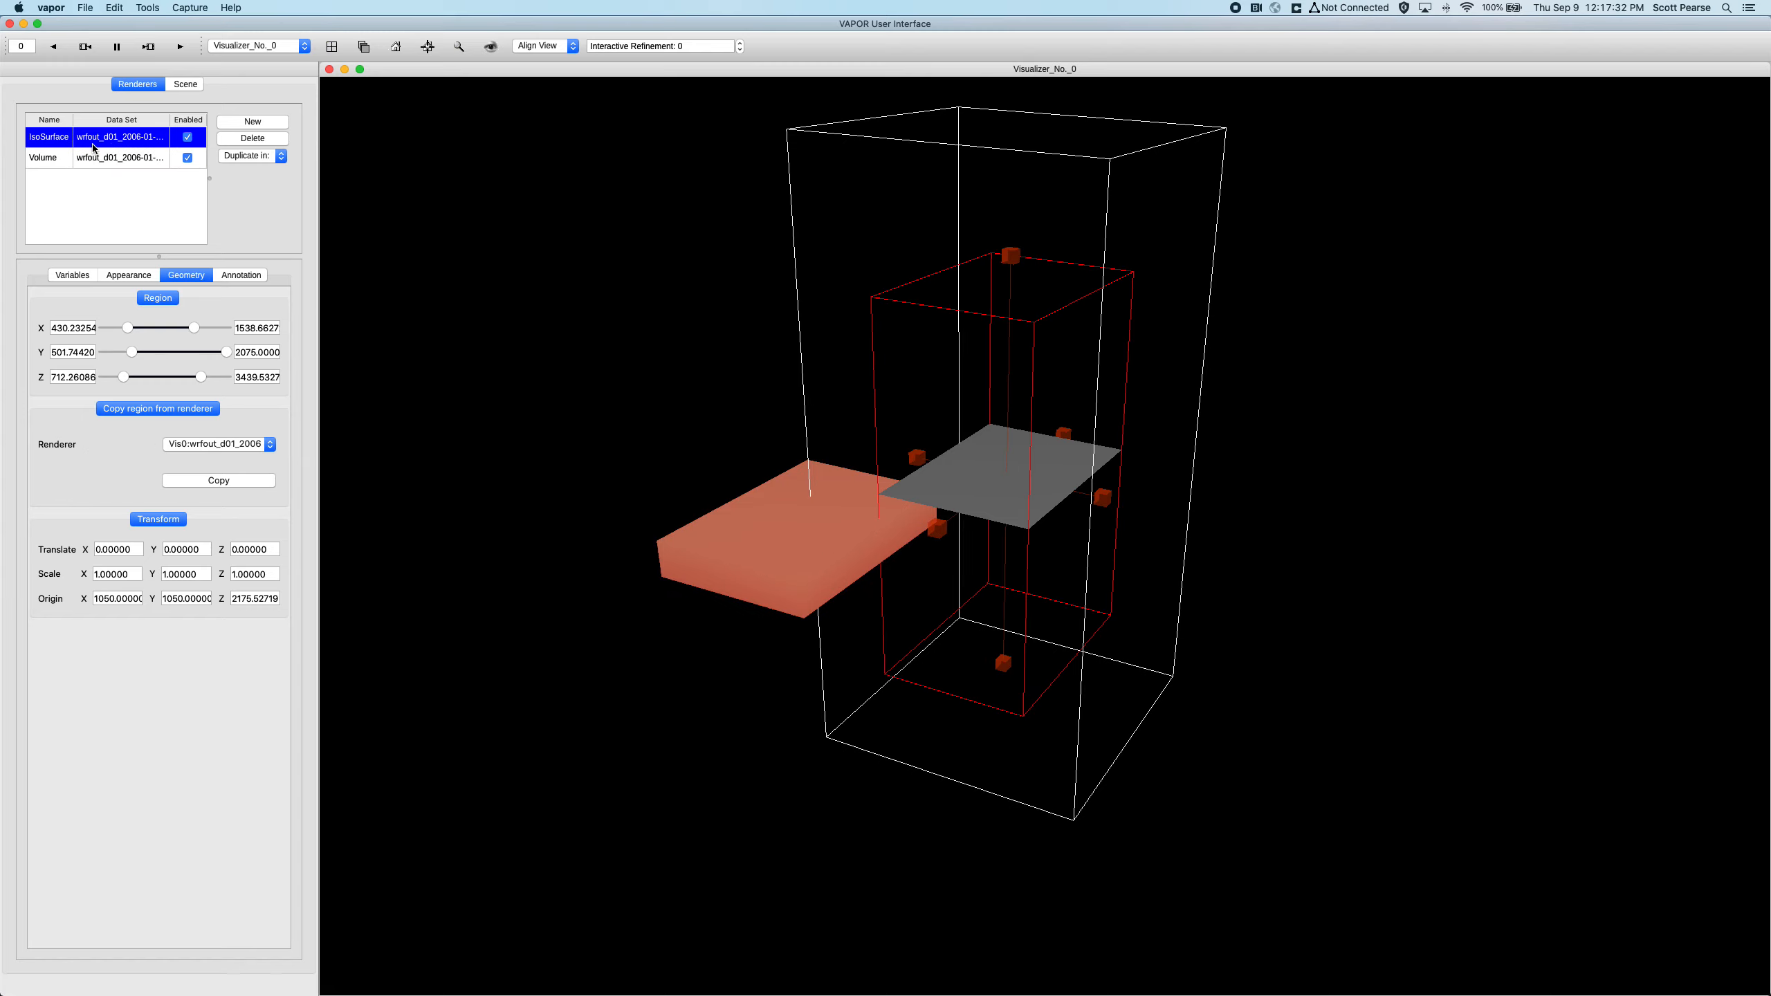
pyautogui.moveTo(784, 432); pyautogui.dragTo(877, 483)
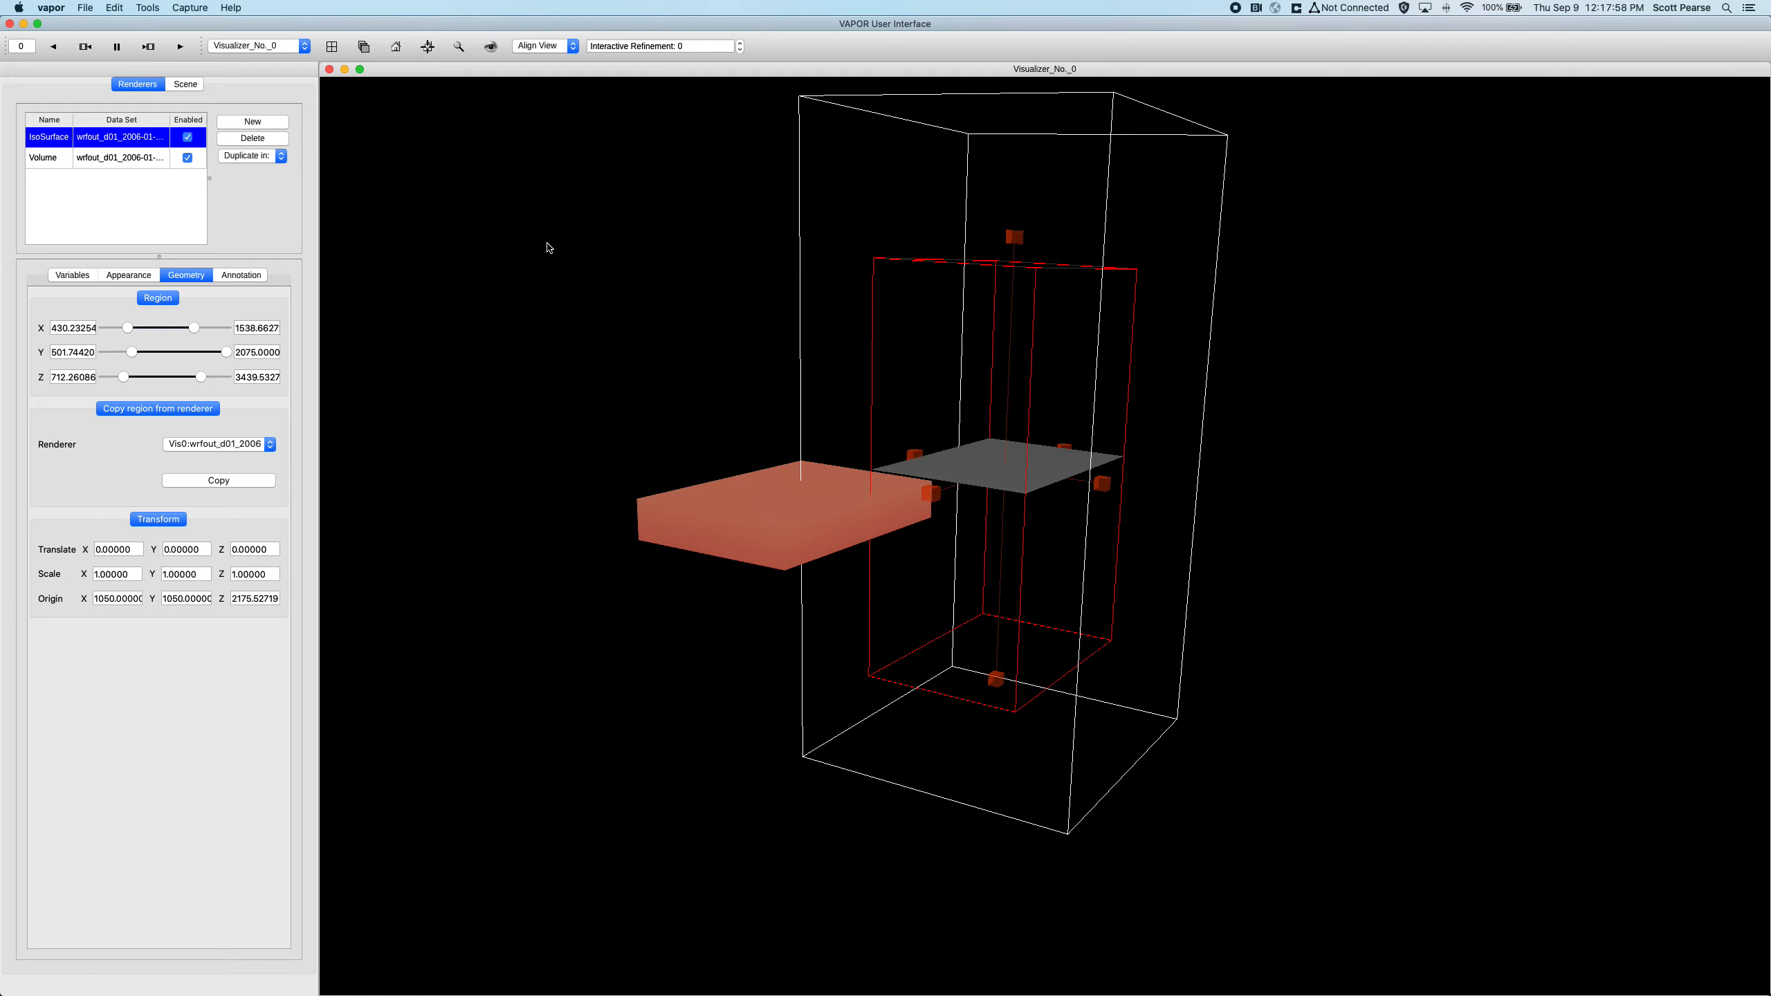
pyautogui.click(98, 576)
pyautogui.press('Delete')
pyautogui.write('2')
pyautogui.press('Return')
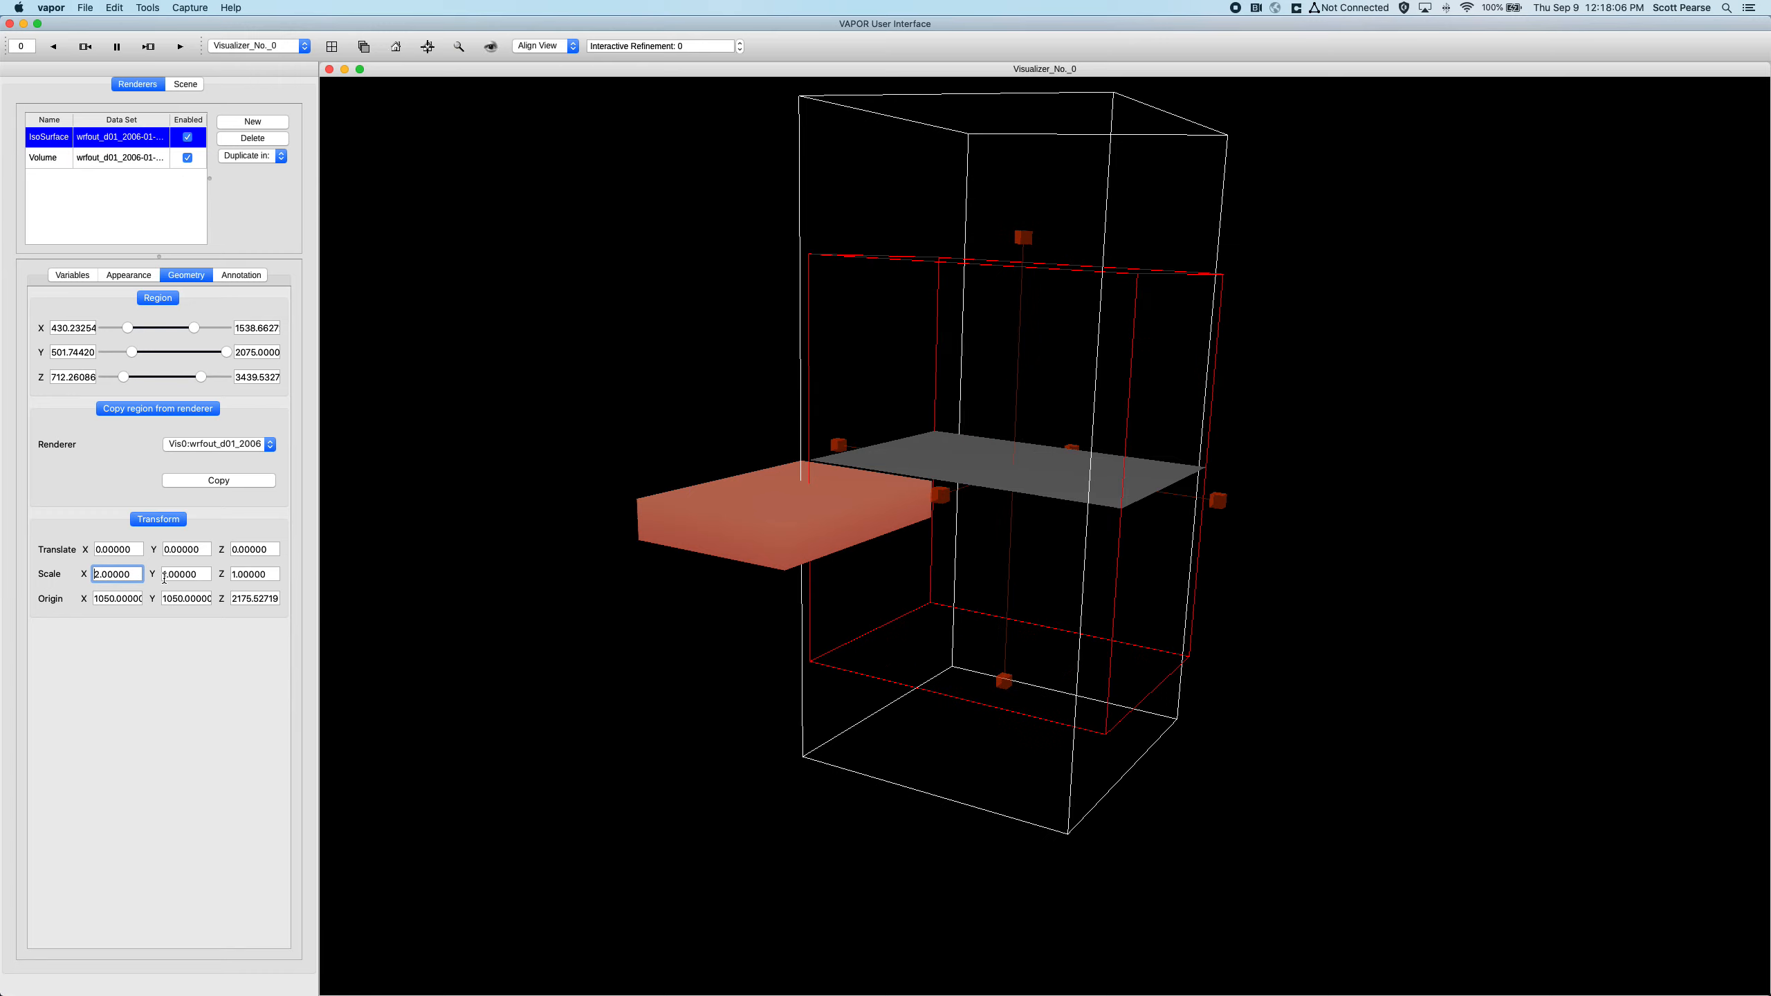
# Set the IsoSurface renderer's Y and Z scales to 2 and inspect the enlarged region in the 3D view.
pyautogui.moveTo(609, 494); pyautogui.dragTo(711, 489)
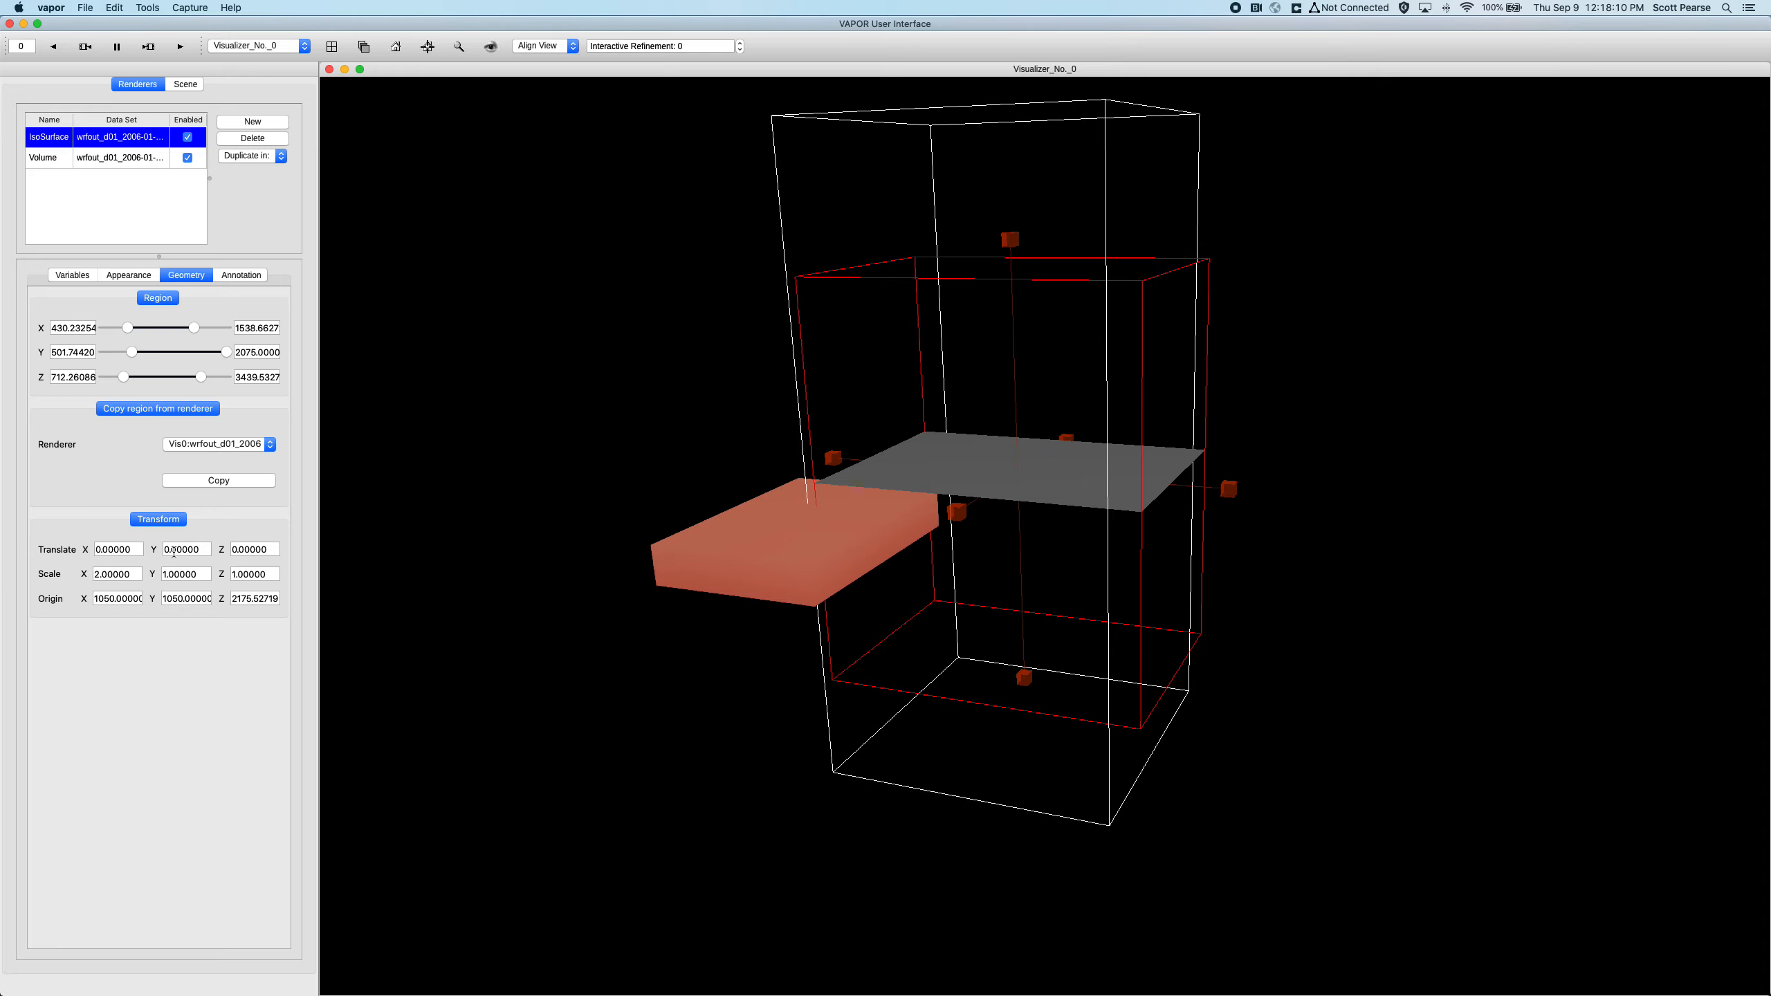
pyautogui.doubleClick(166, 570)
pyautogui.write('2')
pyautogui.press('Return')
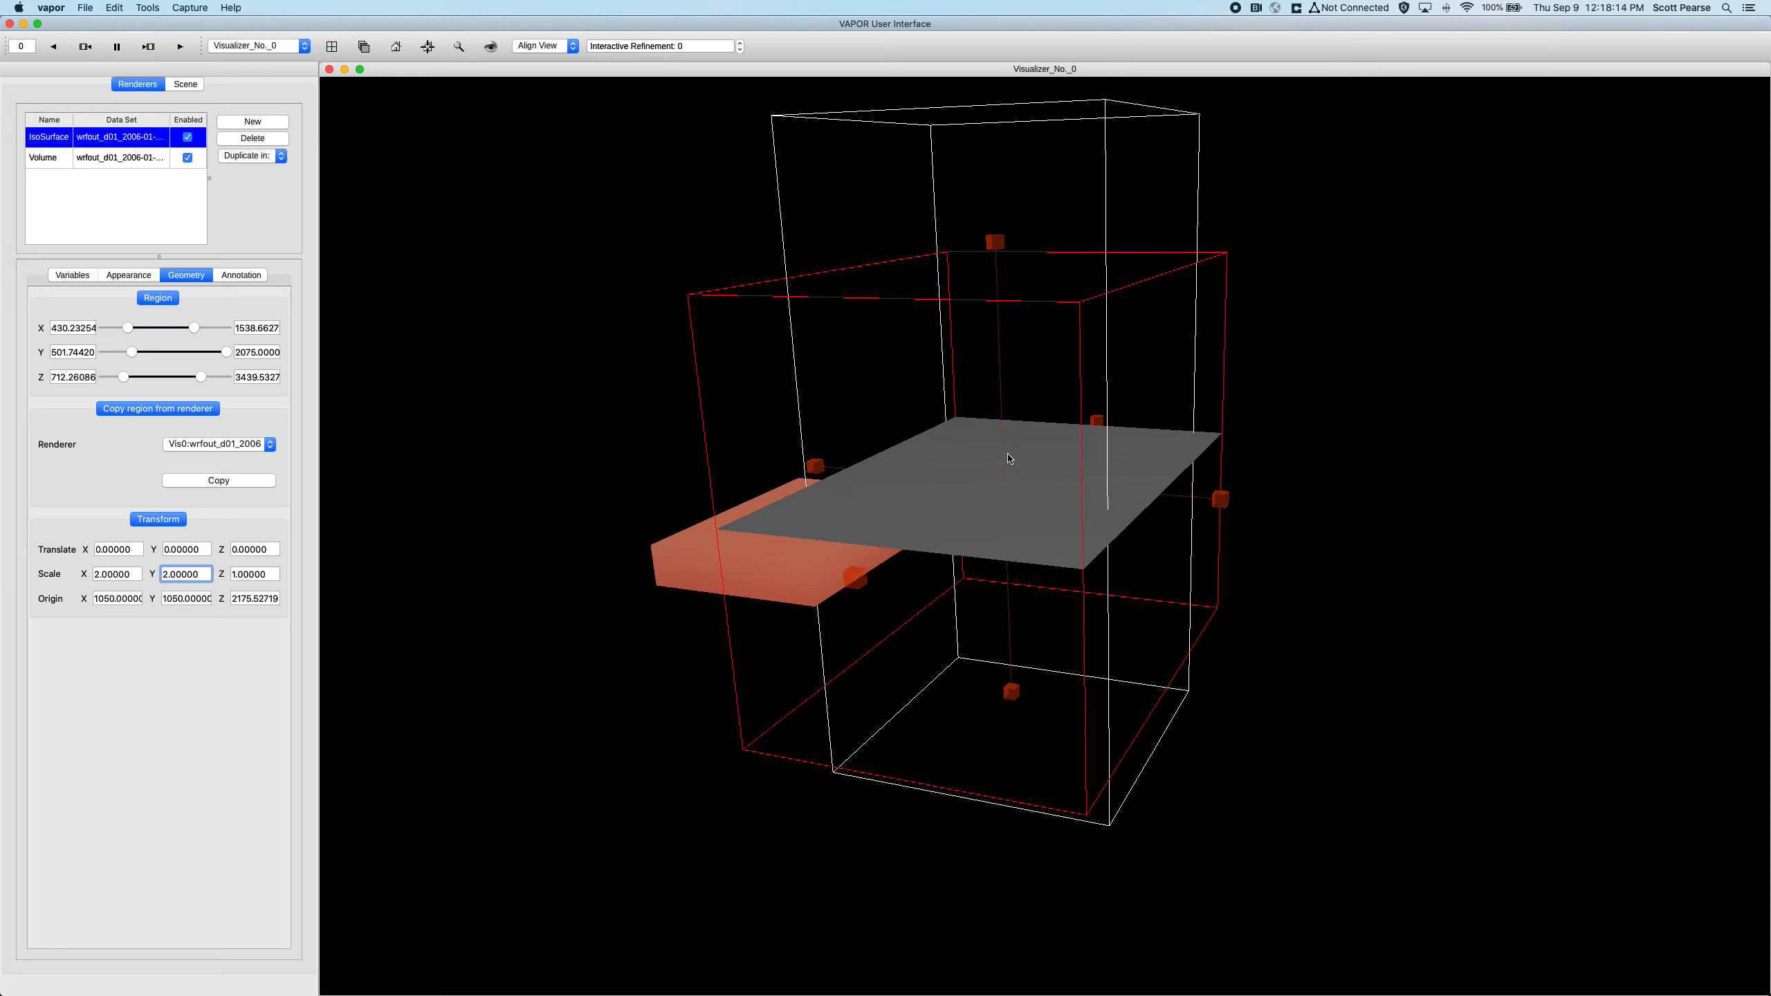
pyautogui.click(233, 574)
pyautogui.write('2')
pyautogui.press('Return')
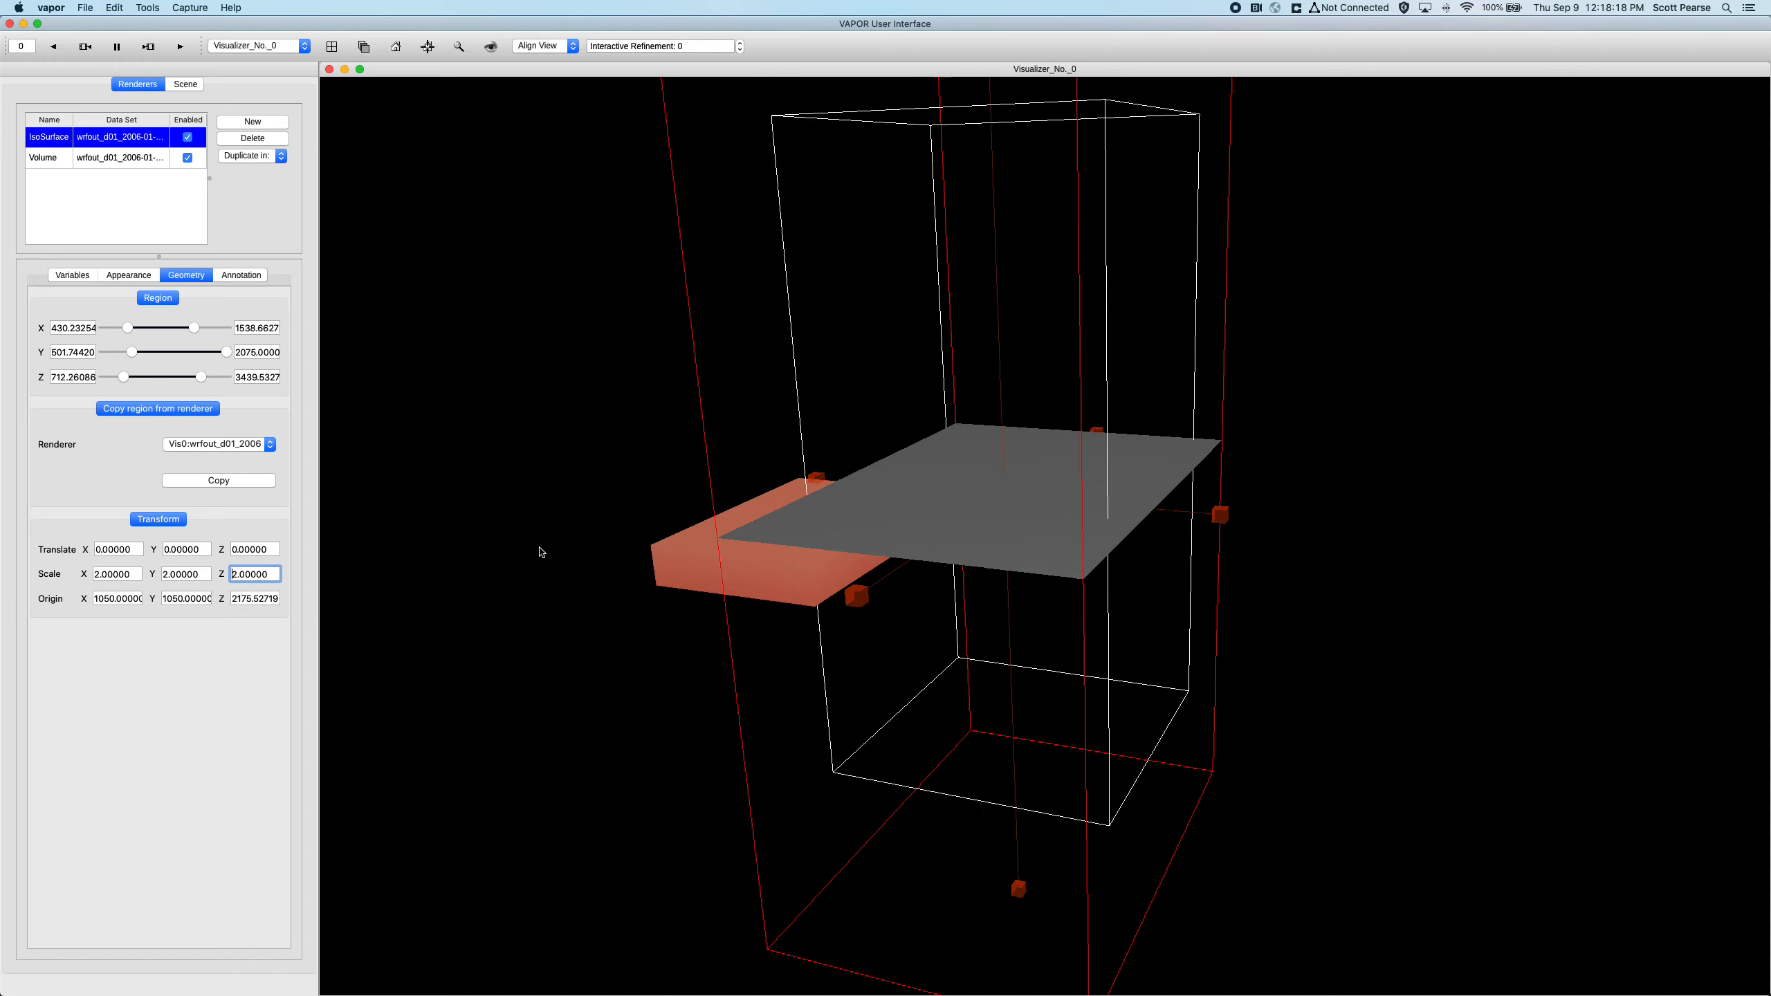
pyautogui.moveTo(585, 657); pyautogui.dragTo(570, 701)
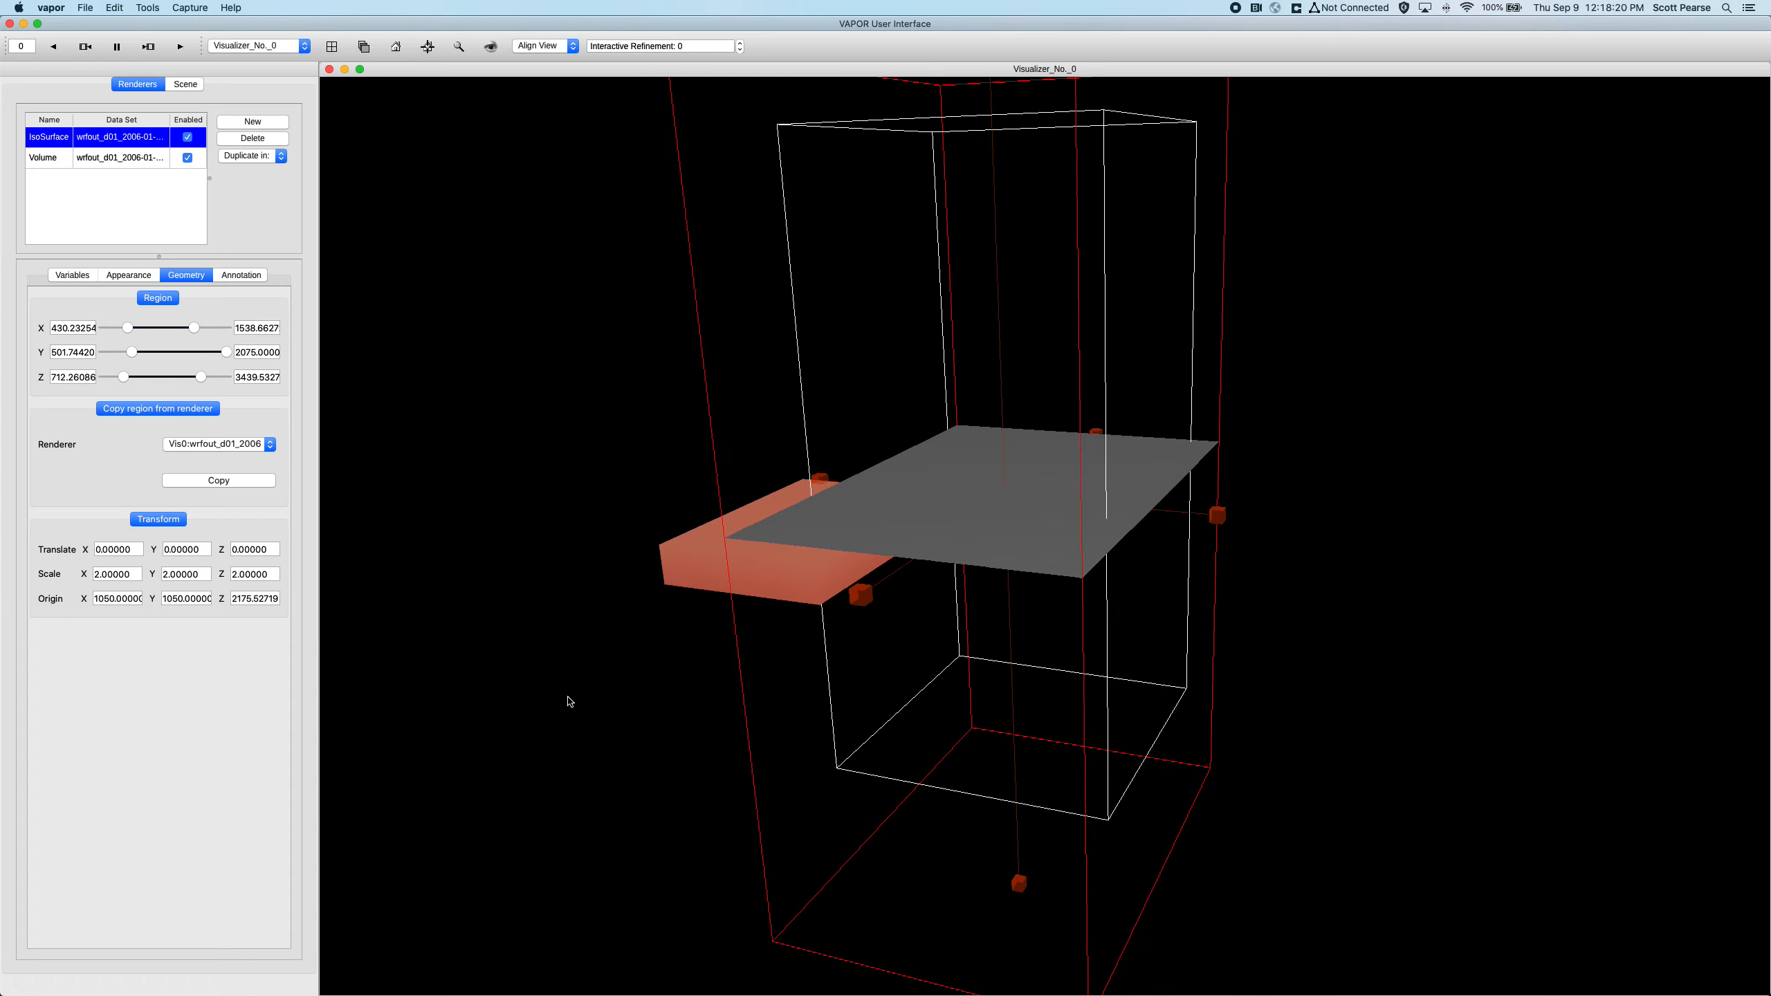